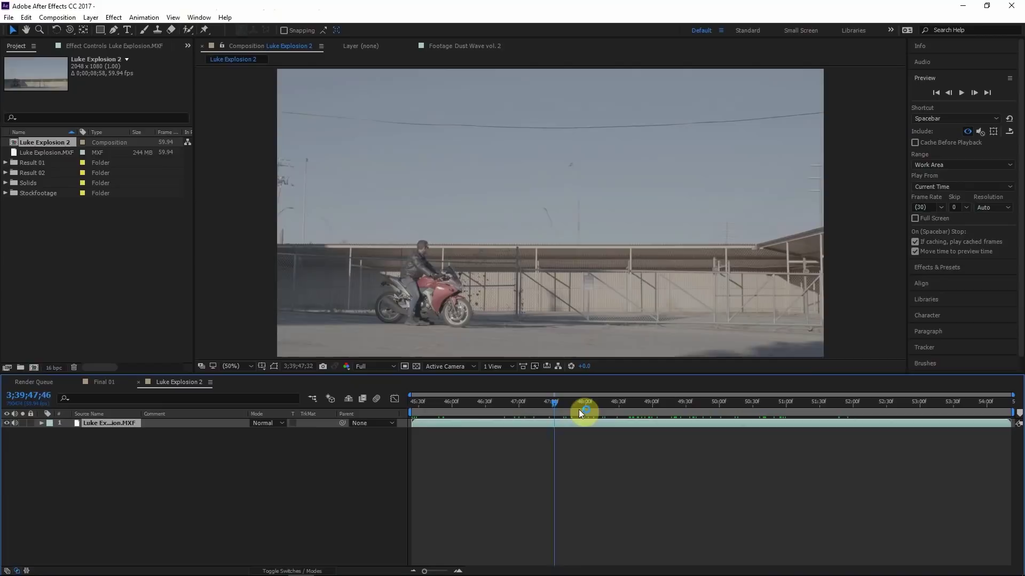
pyautogui.moveTo(579, 409); pyautogui.dragTo(609, 409)
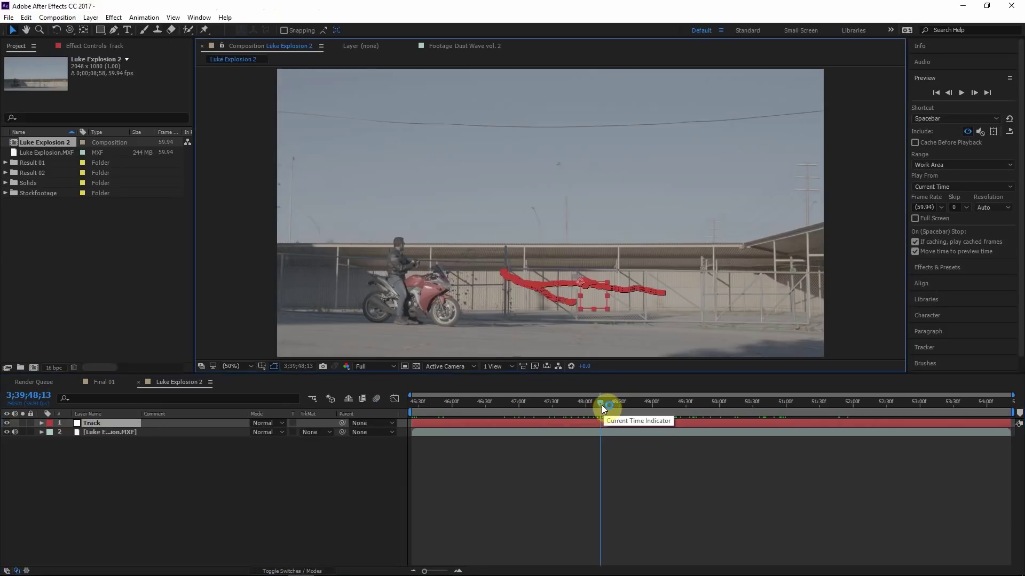
pyautogui.moveTo(601, 405); pyautogui.dragTo(715, 403)
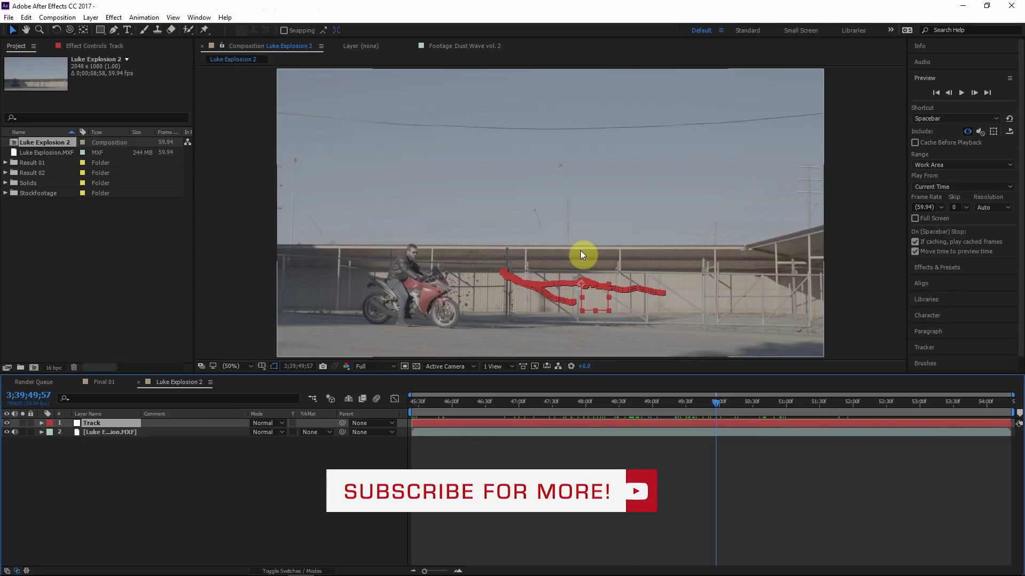
pyautogui.click(560, 220)
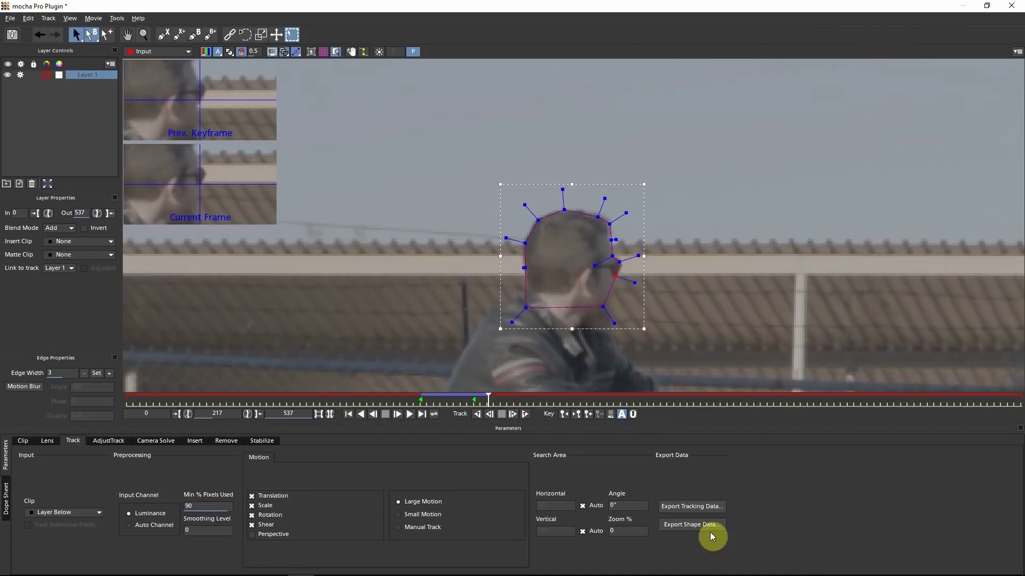
pyautogui.click(694, 525)
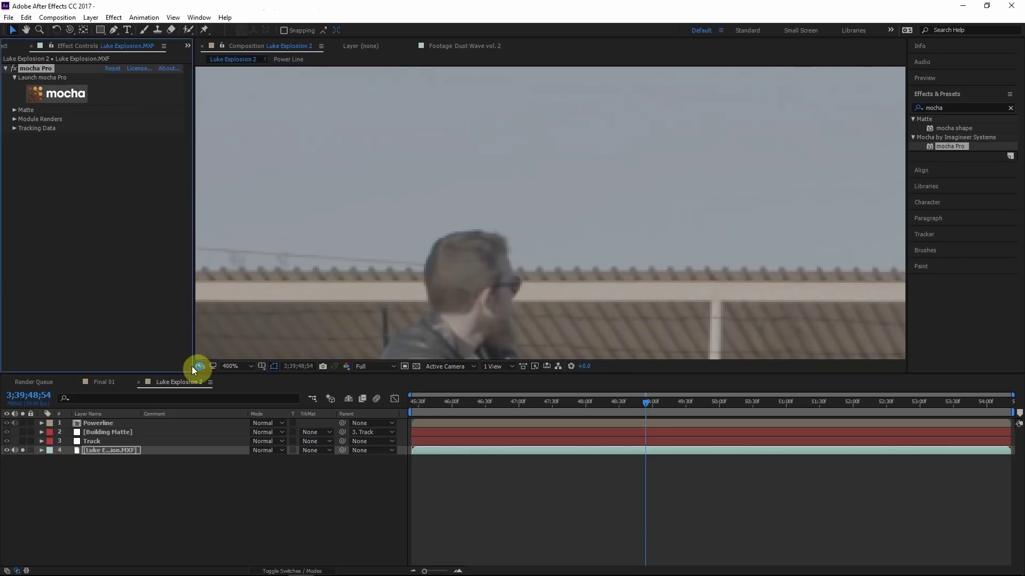
# - Add a new solid layer for the matte of the rider's head above the roofline
pyautogui.hotkey('ctrl', 'y')
pyautogui.press('Return')
pyautogui.click(131, 432)
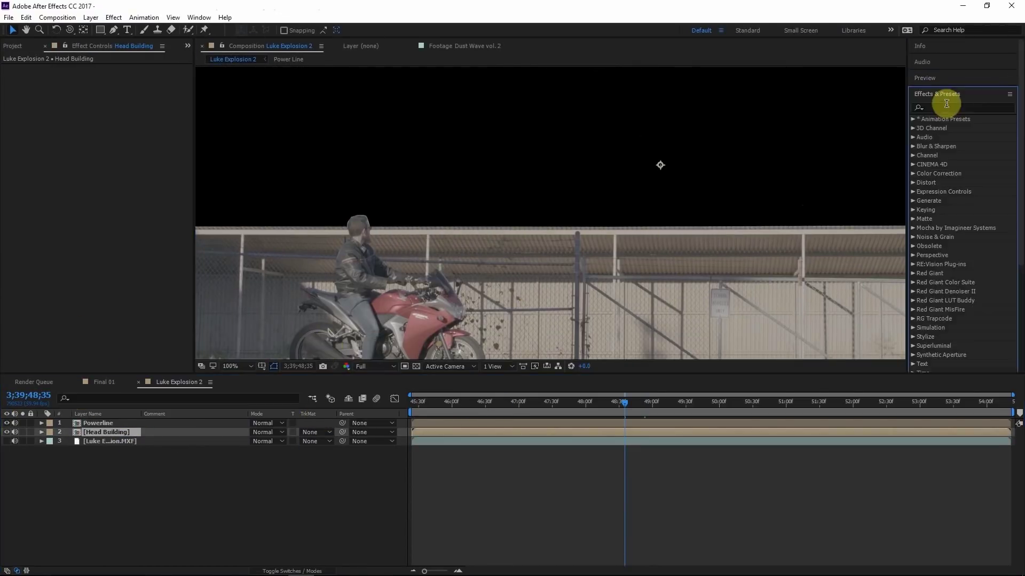
# - Apply the Key Cleaner effect to the Head Building layer
pyautogui.click(946, 107)
pyautogui.write('key cleaner')
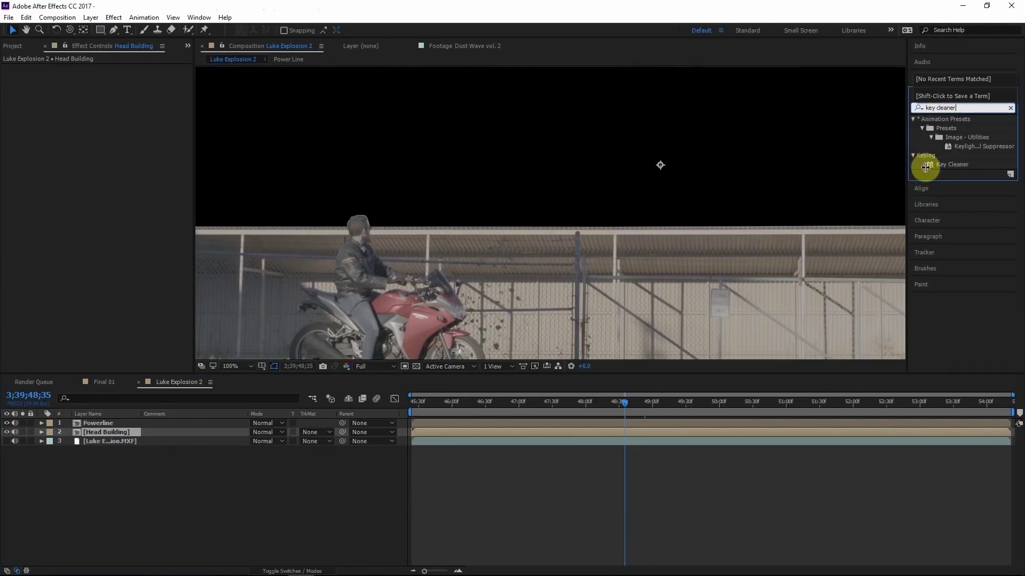
pyautogui.moveTo(951, 164); pyautogui.dragTo(69, 203)
pyautogui.scroll(4, 494, 258)
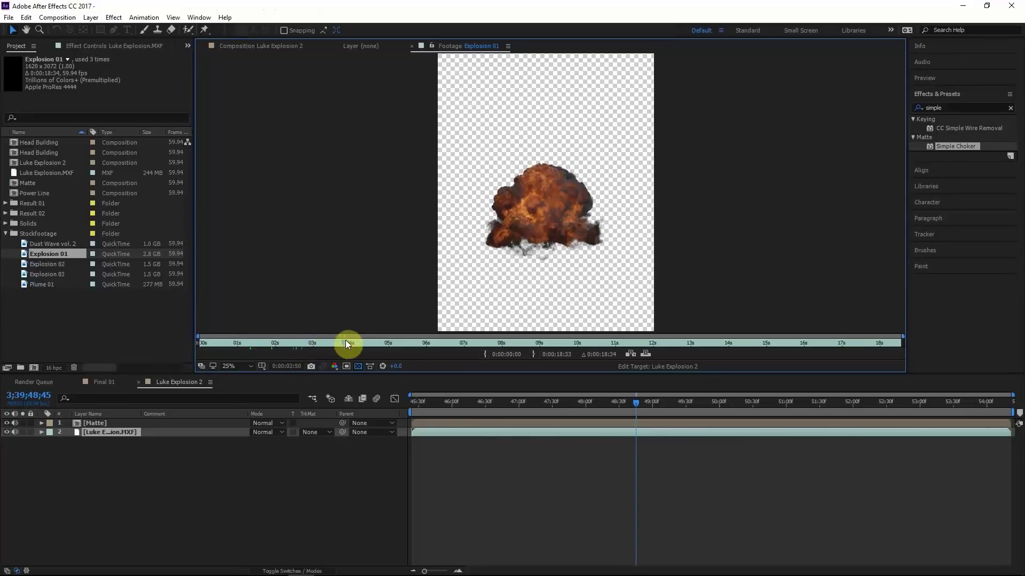
# - Preview the Explosion 01 clip and place Explosion 01, 02 and 03 in the Luke Explosion 2 composition beneath the Matte layer
pyautogui.moveTo(346, 341); pyautogui.dragTo(356, 342)
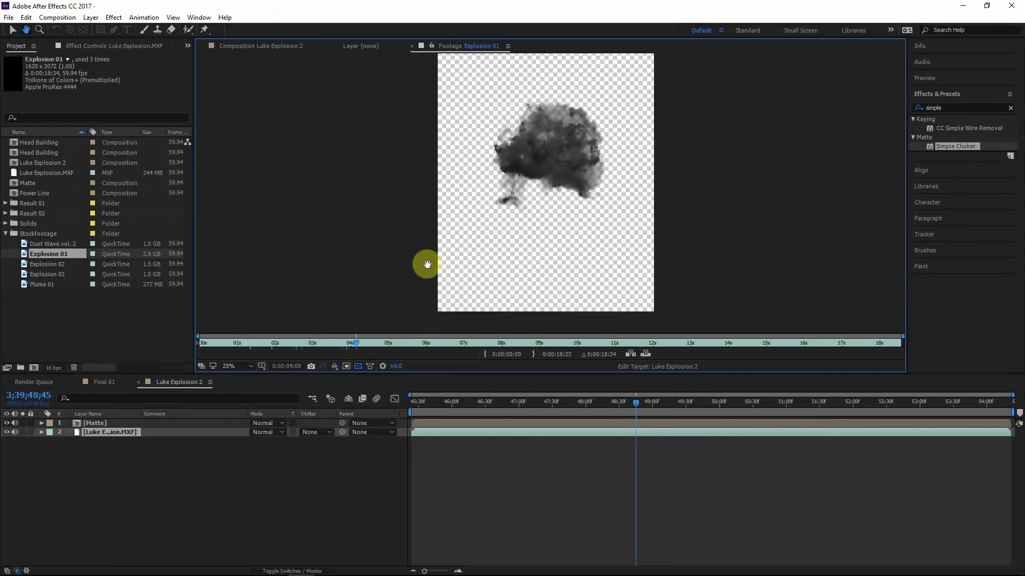
pyautogui.moveTo(441, 348); pyautogui.dragTo(337, 331)
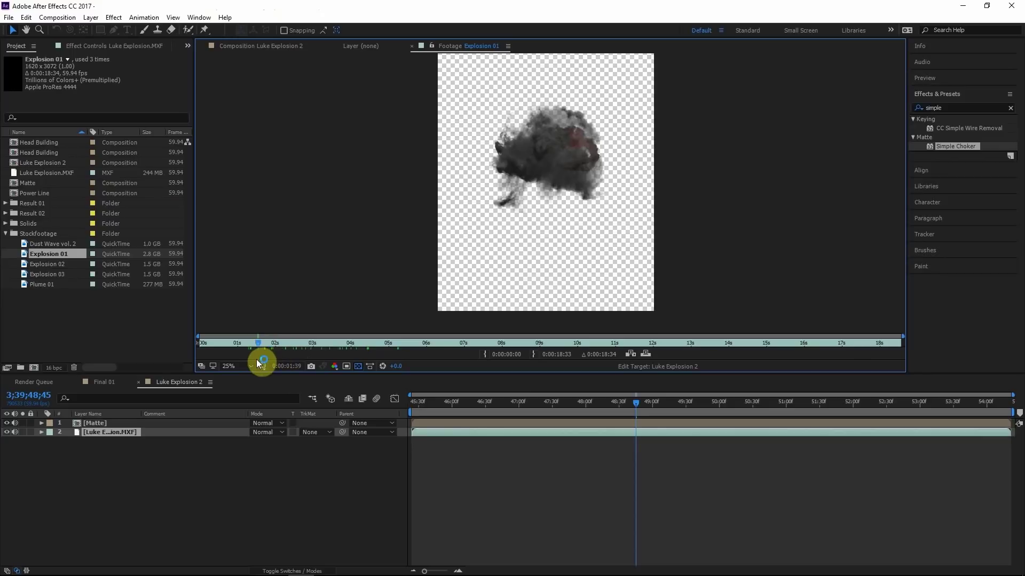
pyautogui.moveTo(256, 360); pyautogui.dragTo(364, 324)
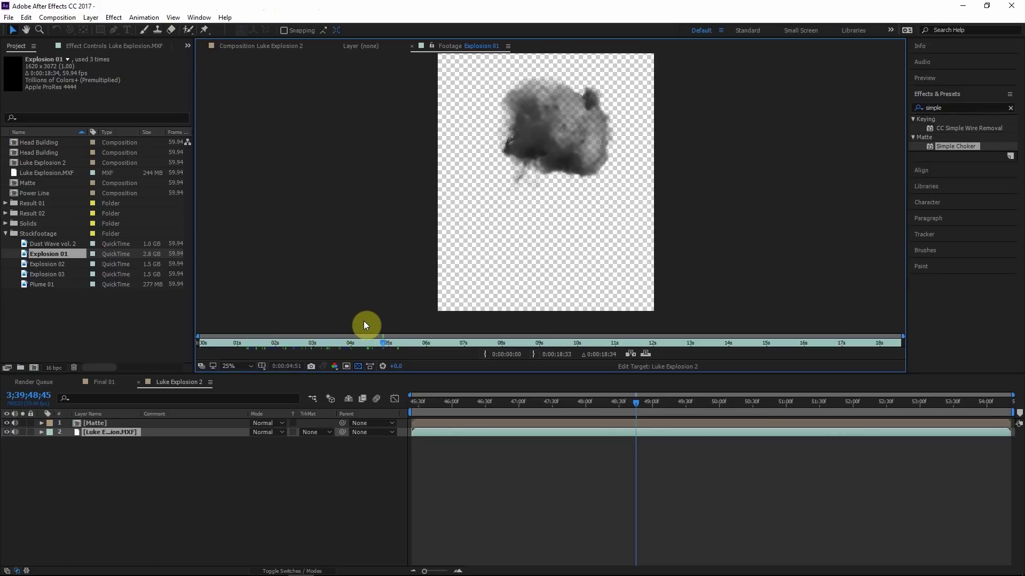
pyautogui.moveTo(364, 325); pyautogui.dragTo(321, 327)
pyautogui.keyDown('shift'); pyautogui.click(56, 273); pyautogui.keyUp('shift')
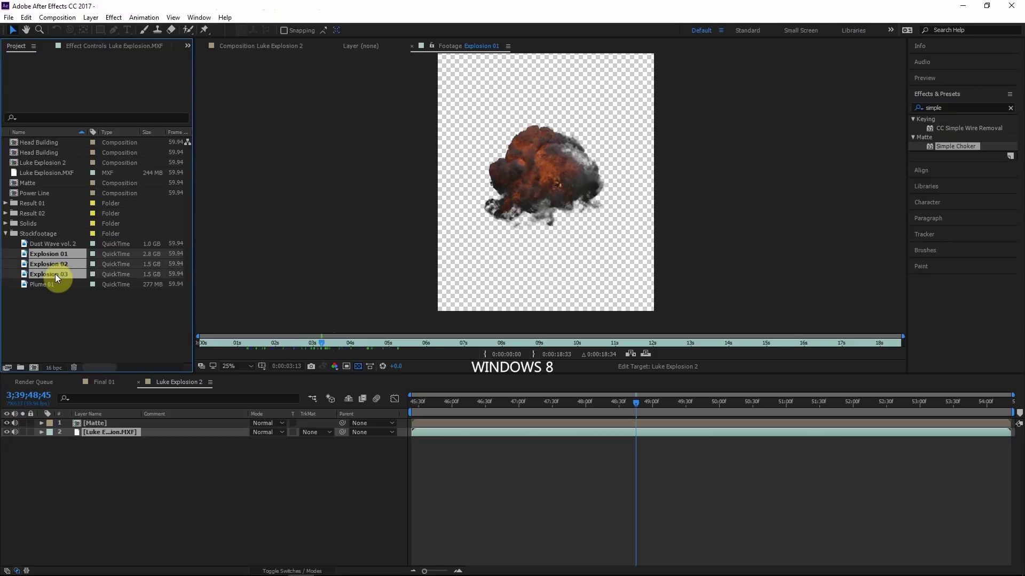
pyautogui.moveTo(58, 264); pyautogui.dragTo(108, 428)
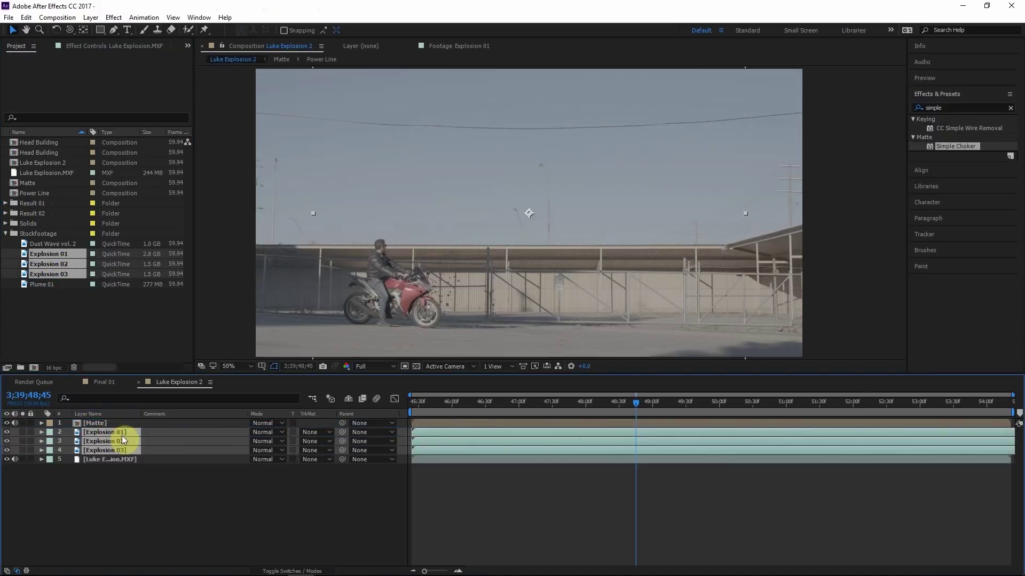
# - Set the anchor points of the three explosion layers to 810, 2930 so they sit at the base of the blasts
pyautogui.scroll(2, 512, 192)
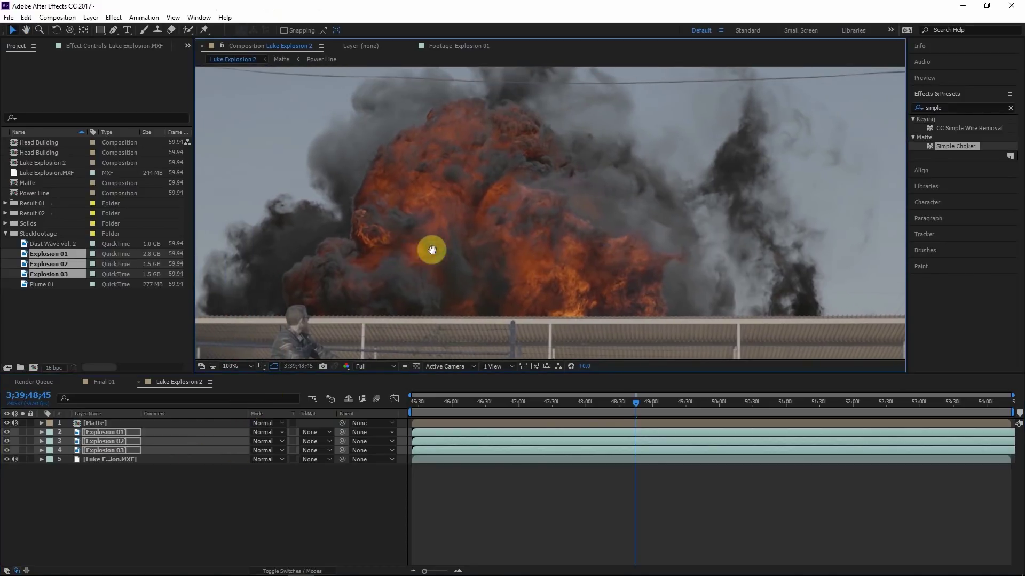
pyautogui.scroll(1, 450, 251)
pyautogui.scroll(-1, 451, 250)
pyautogui.moveTo(451, 251)
pyautogui.mouseDown()
pyautogui.moveTo(539, 243)
pyautogui.moveTo(465, 252)
pyautogui.mouseUp()
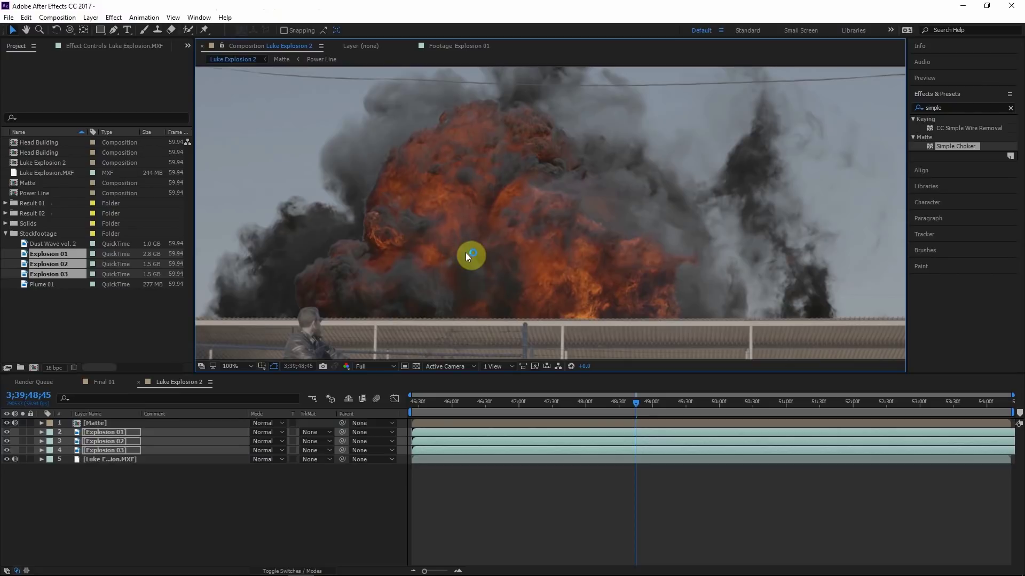
pyautogui.scroll(-2, 465, 252)
pyautogui.press('a')
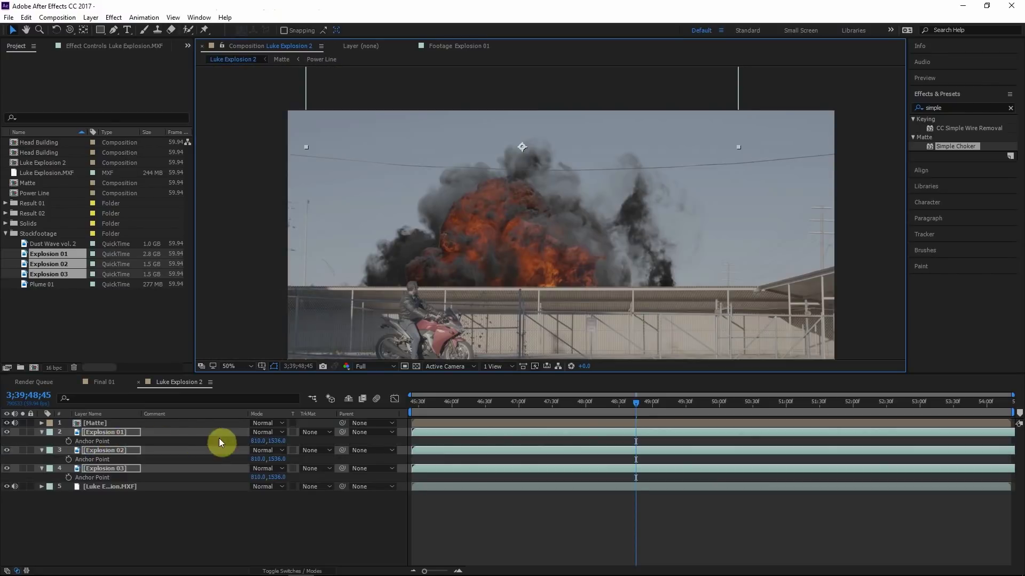
pyautogui.moveTo(279, 440); pyautogui.dragTo(1019, 418)
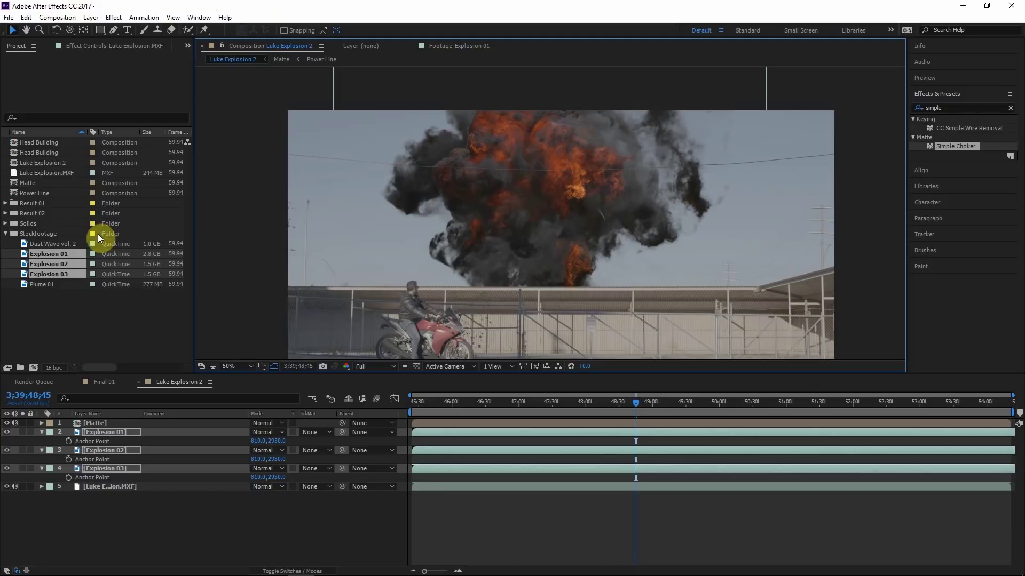
# - Scale the three explosion layers to 67% and shift them in time to start shortly after 50;00
pyautogui.press('s')
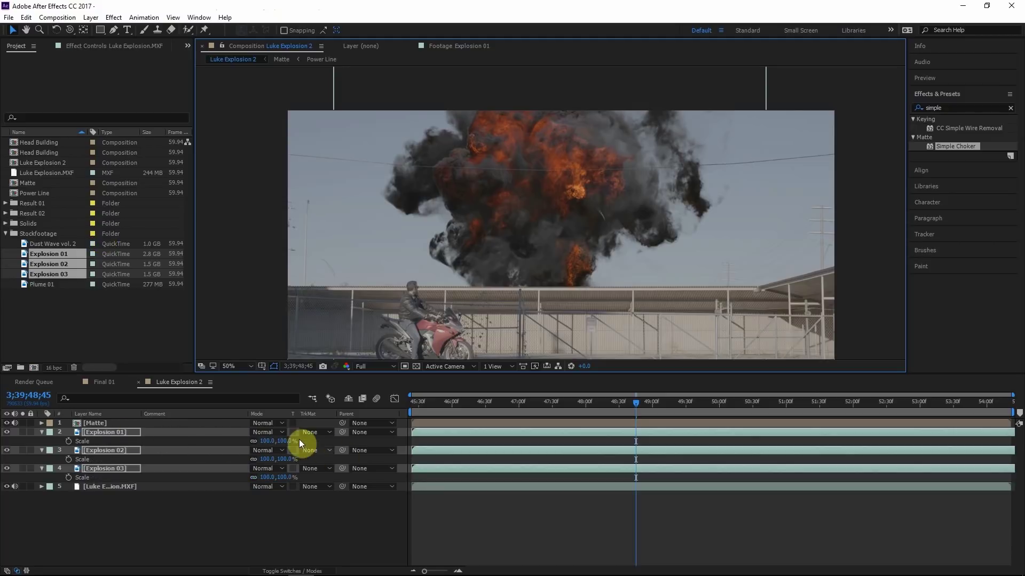
pyautogui.moveTo(290, 444); pyautogui.dragTo(274, 441)
pyautogui.moveTo(446, 469); pyautogui.dragTo(766, 461)
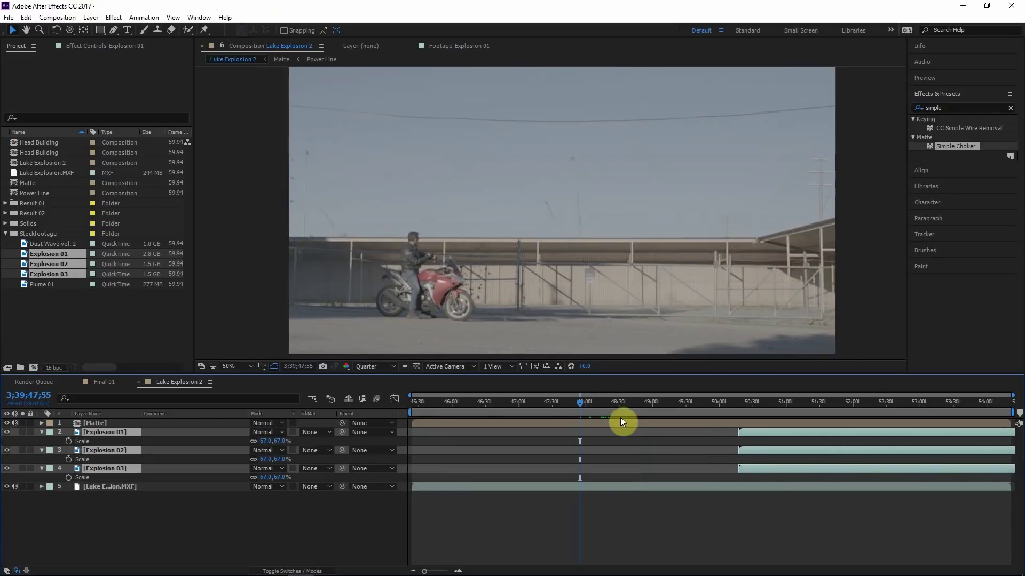
# - Slide Explosion 03 and Explosion 02 earlier so that each starts roughly one second before 3;39;48;51
pyautogui.moveTo(581, 405); pyautogui.dragTo(642, 395)
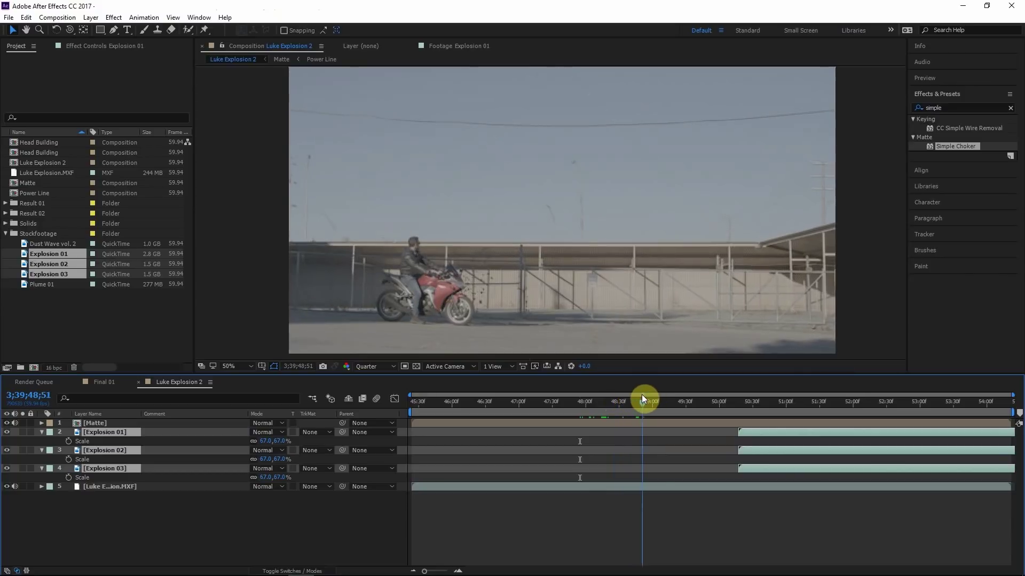
pyautogui.click(745, 534)
pyautogui.moveTo(833, 469); pyautogui.dragTo(662, 472)
pyautogui.moveTo(750, 454); pyautogui.dragTo(544, 455)
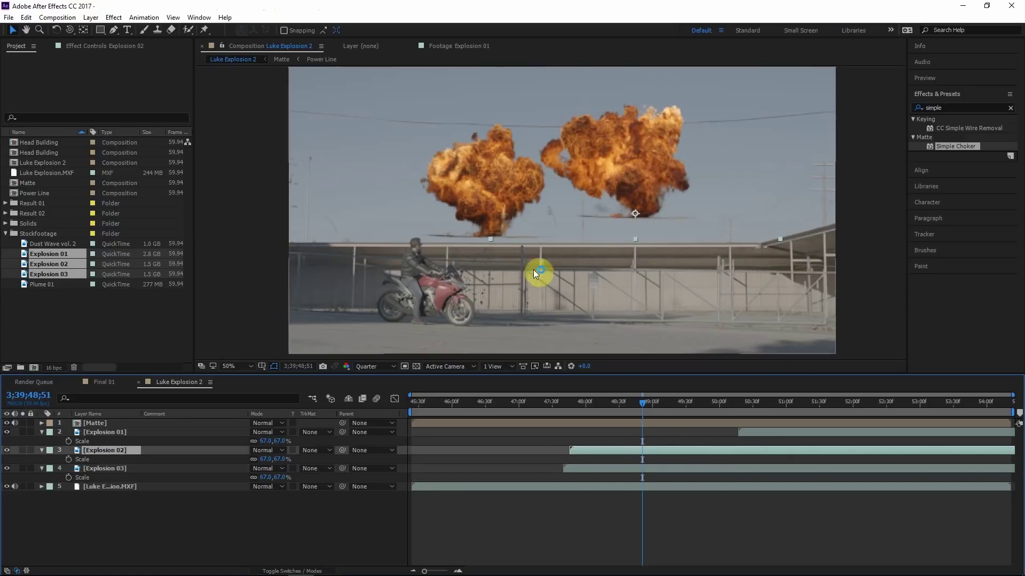
# - Position Explosion 02 behind the building roof near the rider and scale it to 79%
pyautogui.moveTo(481, 179); pyautogui.dragTo(533, 244)
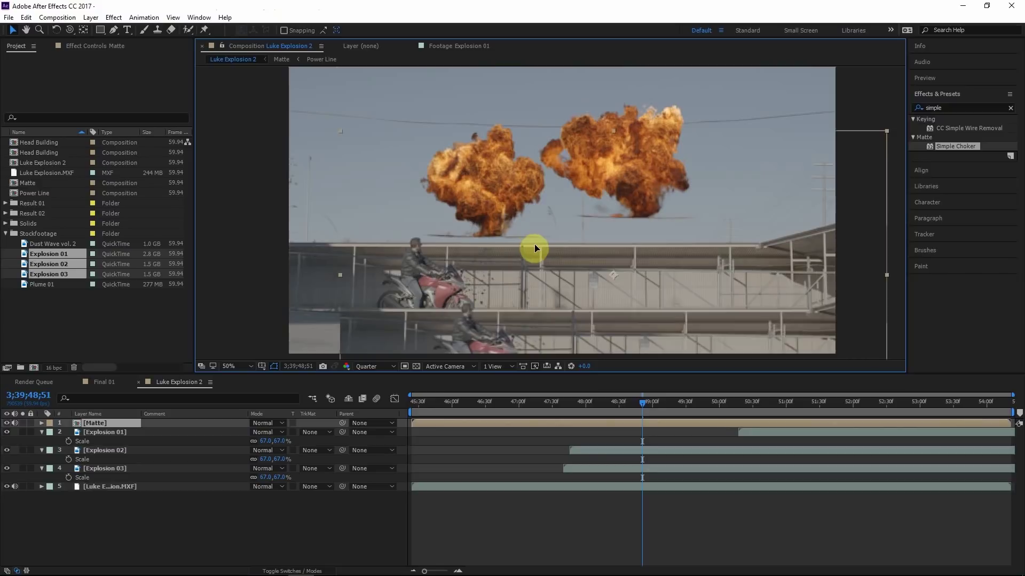
pyautogui.click(107, 452)
pyautogui.moveTo(510, 201); pyautogui.dragTo(445, 219)
pyautogui.click(222, 469)
pyautogui.moveTo(260, 459)
pyautogui.mouseDown()
pyautogui.moveTo(274, 465)
pyautogui.moveTo(266, 461)
pyautogui.mouseUp()
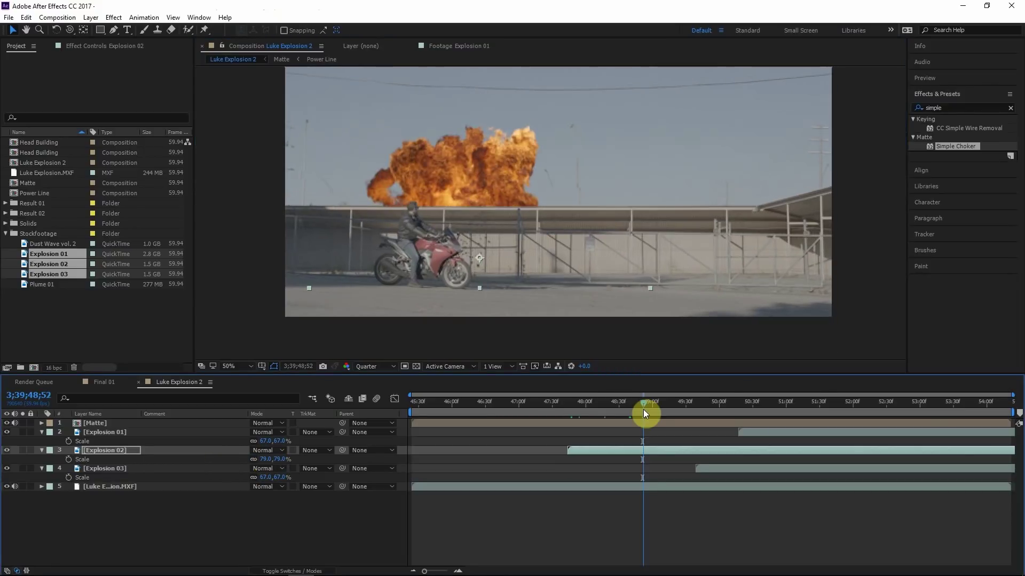
# - Parent the Explosion 01, Explosion 02 and Explosion 03 layers to the Track null
pyautogui.click(115, 433)
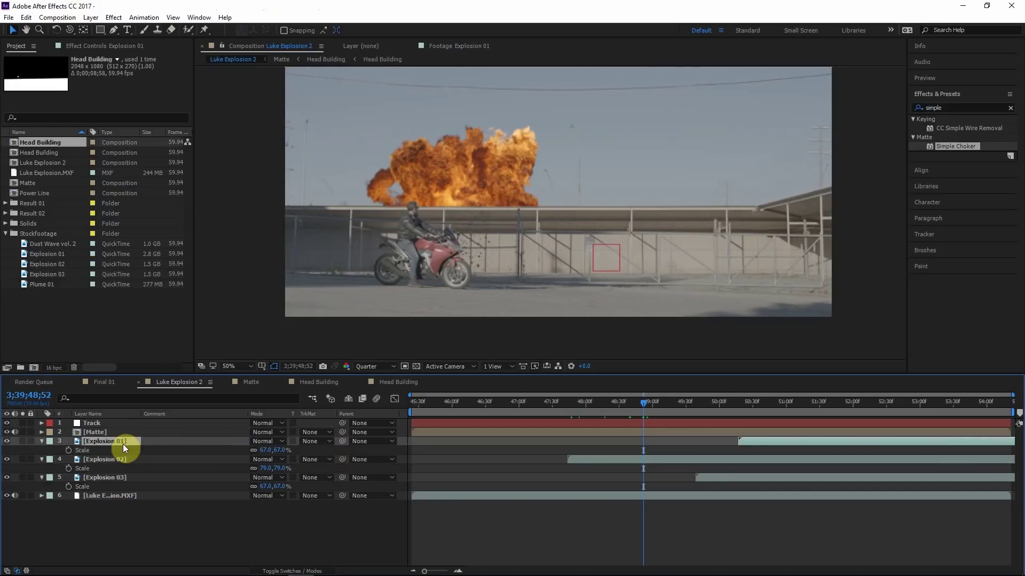
pyautogui.keyDown('shift'); pyautogui.click(117, 477); pyautogui.keyUp('shift')
pyautogui.moveTo(342, 441); pyautogui.dragTo(105, 424)
# - Start Explosion 01 at about 48;22 and position it behind the roof to the right of the Explosion 02 blast
pyautogui.moveTo(755, 441); pyautogui.dragTo(625, 440)
pyautogui.moveTo(482, 201); pyautogui.dragTo(608, 198)
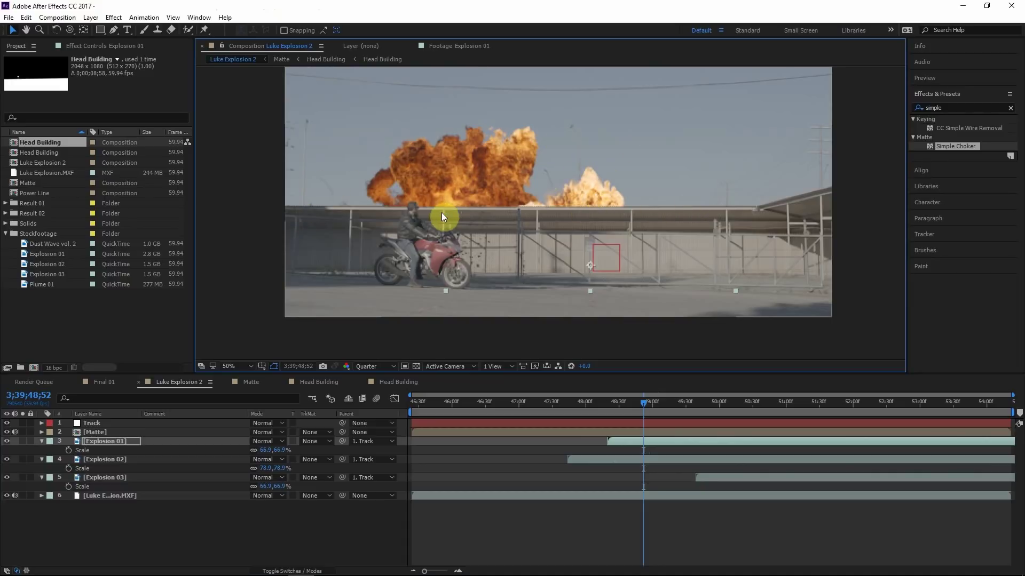
pyautogui.moveTo(613, 441); pyautogui.dragTo(610, 443)
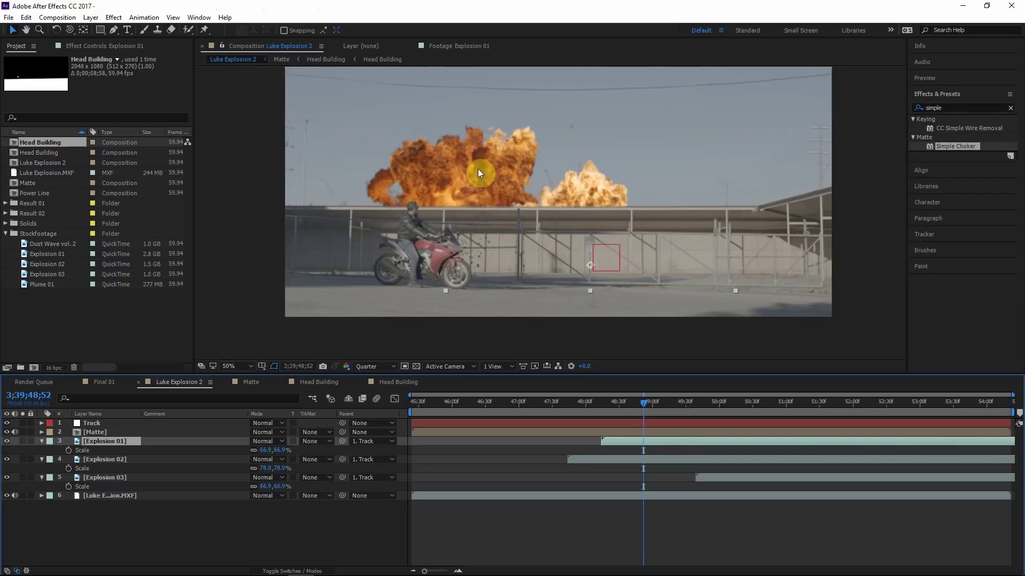
pyautogui.moveTo(635, 442)
pyautogui.mouseDown()
pyautogui.moveTo(593, 445)
pyautogui.moveTo(644, 438)
pyautogui.mouseUp()
pyautogui.moveTo(600, 216); pyautogui.dragTo(590, 221)
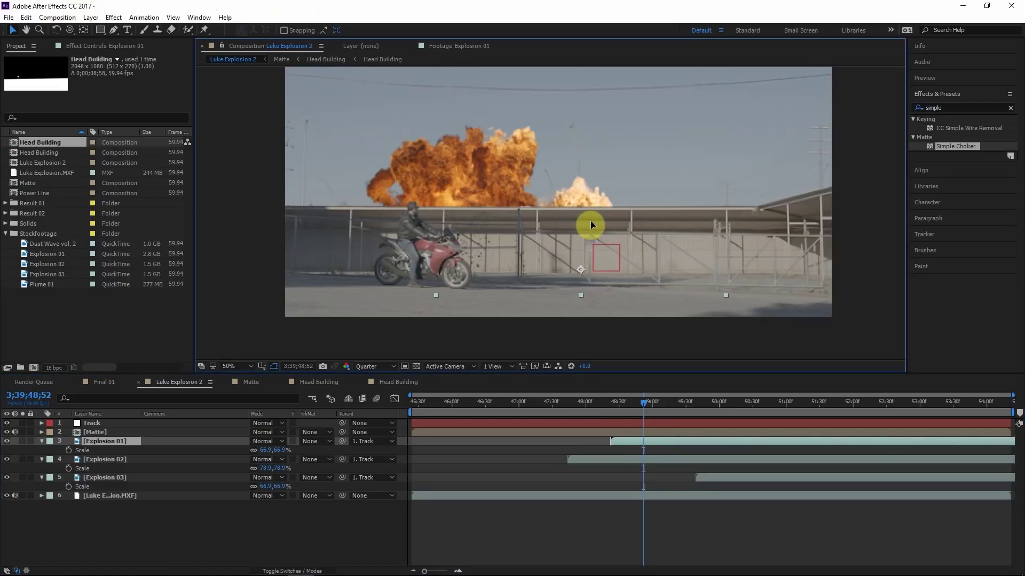
# - Scale the Explosion 01 layer to 70.9%
pyautogui.click(206, 469)
pyautogui.moveTo(265, 450); pyautogui.dragTo(267, 453)
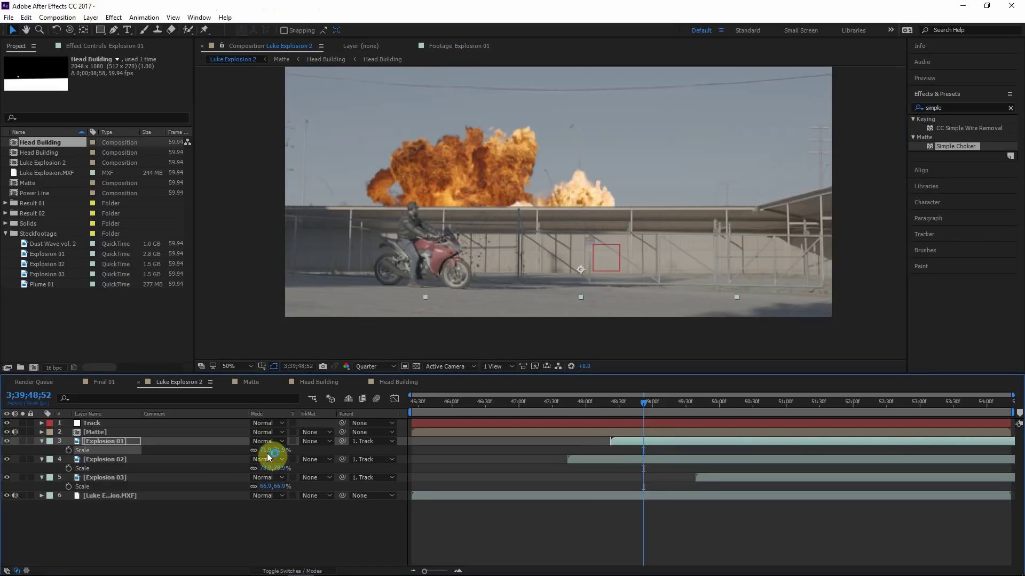
pyautogui.moveTo(266, 453); pyautogui.dragTo(265, 453)
# - Start Explosion 03 at about 49;16 and place it behind the roof to the right of the other two blasts
pyautogui.moveTo(638, 403); pyautogui.dragTo(570, 407)
pyautogui.click(594, 457)
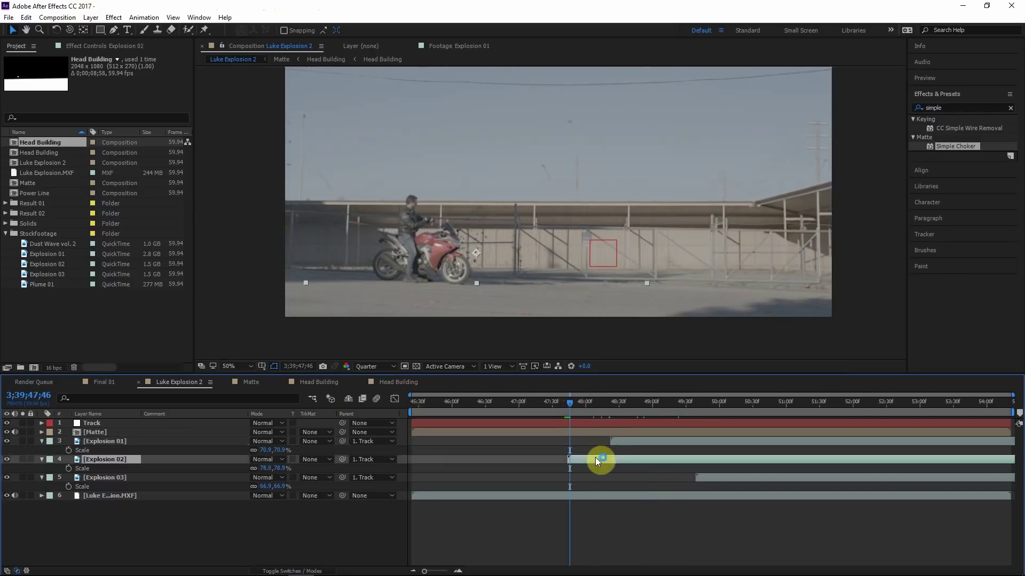
pyautogui.click(632, 445)
pyautogui.moveTo(669, 411); pyautogui.dragTo(676, 414)
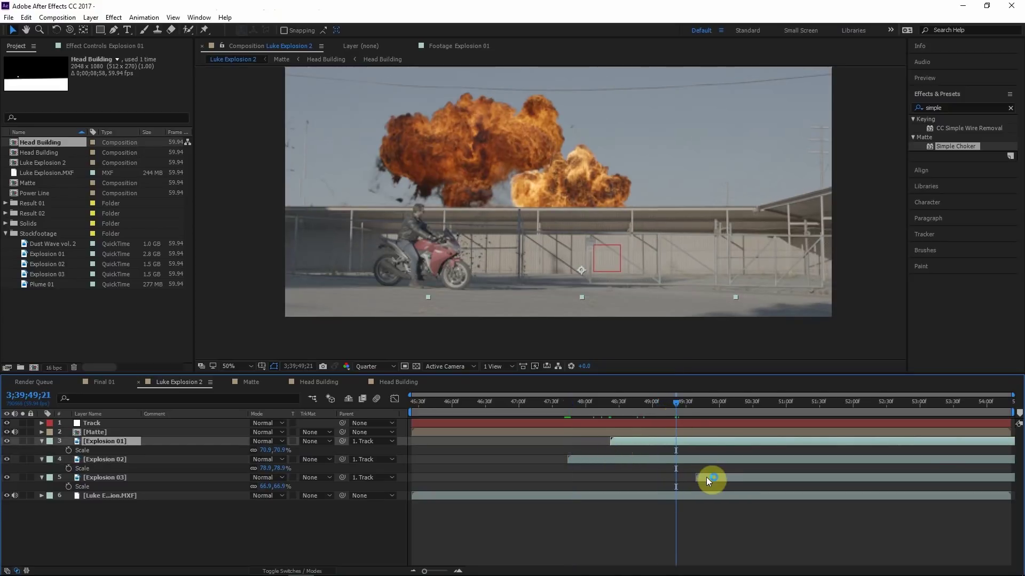
pyautogui.moveTo(706, 477); pyautogui.dragTo(678, 479)
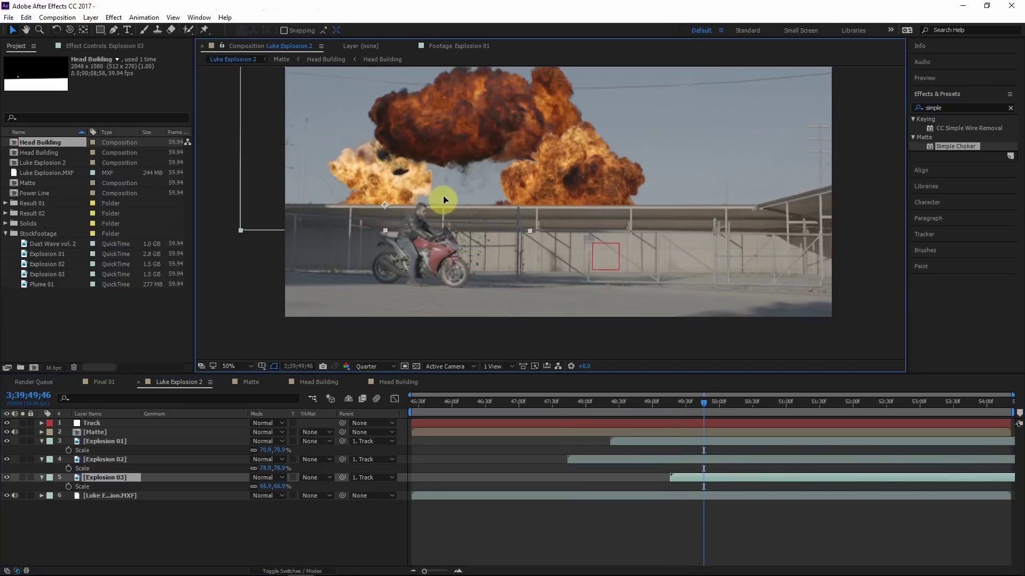
pyautogui.moveTo(443, 198); pyautogui.dragTo(679, 206)
# - Reorder the Explosion 02 layer above Explosion 01 and check the overlap over time
pyautogui.moveTo(96, 459); pyautogui.dragTo(97, 438)
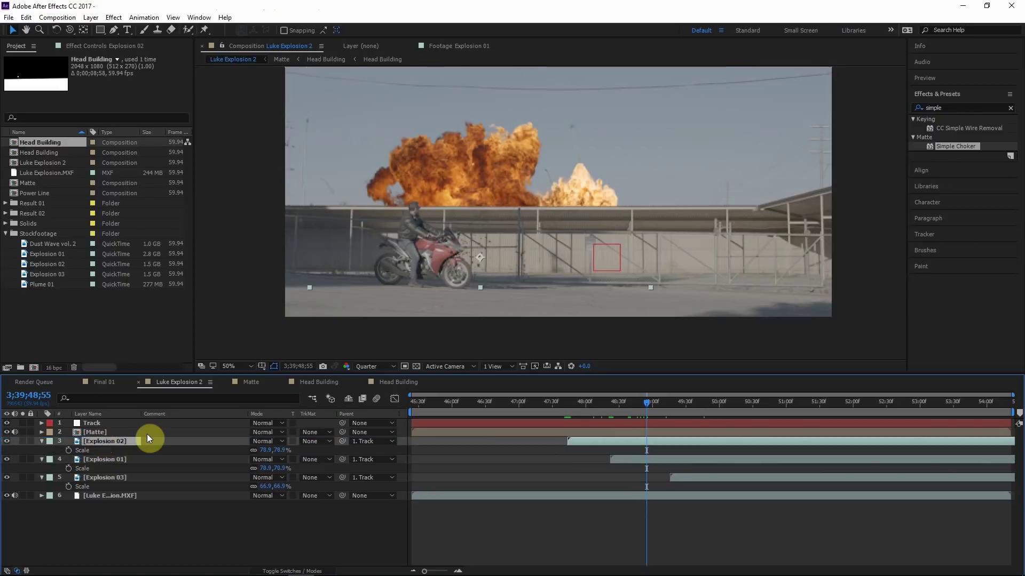
pyautogui.moveTo(655, 400); pyautogui.dragTo(695, 398)
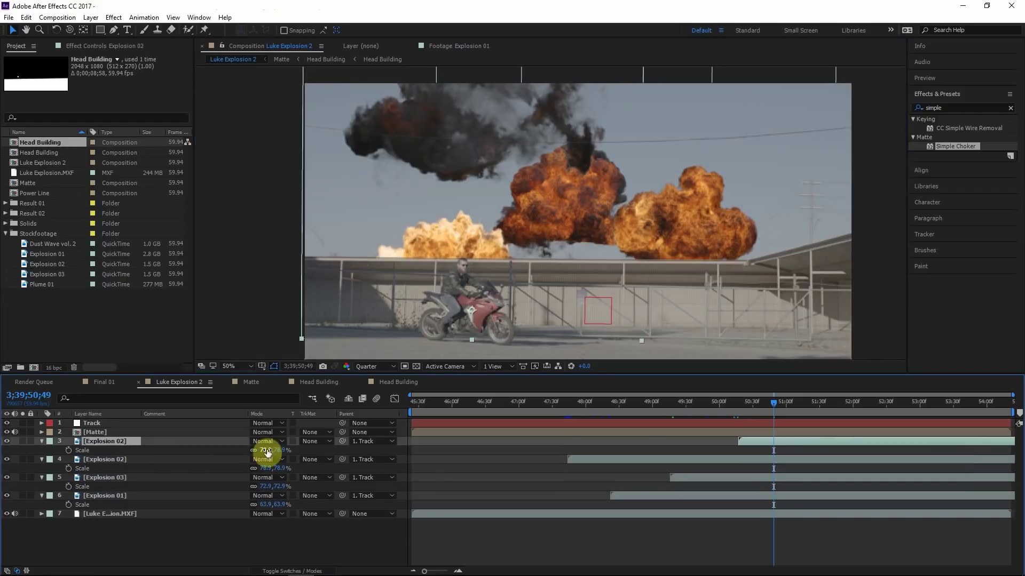
# - Scale the duplicate Explosion 02 layer to 66.9% and place it behind the far left part of the roof
pyautogui.moveTo(267, 451); pyautogui.dragTo(261, 450)
pyautogui.moveTo(457, 235); pyautogui.dragTo(372, 241)
pyautogui.moveTo(774, 404); pyautogui.dragTo(836, 402)
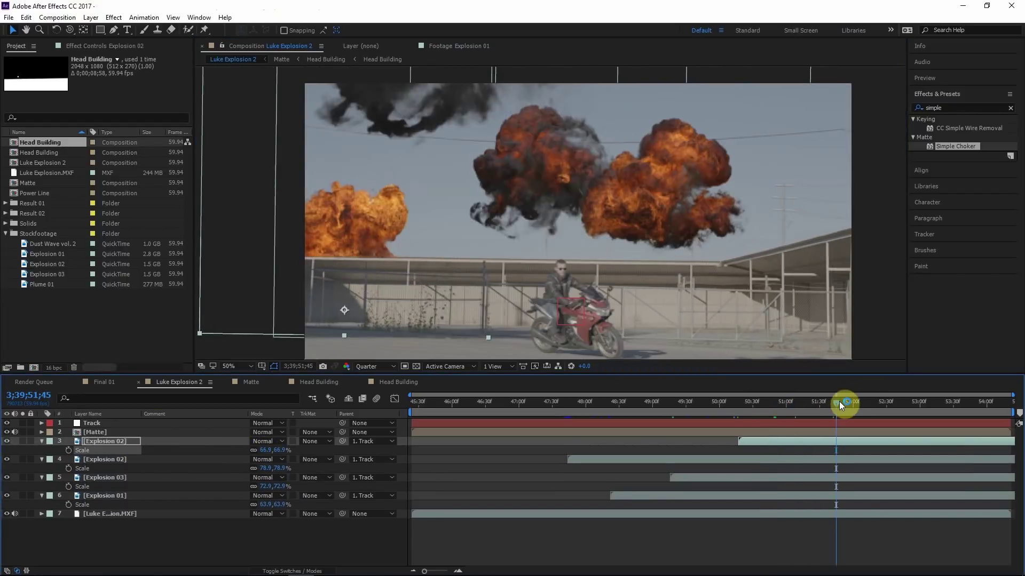
# - Duplicate Explosion 01, move the copy directly beneath the Matte layer, and start it at about 50;33
pyautogui.click(112, 495)
pyautogui.hotkey('ctrl', 'd')
pyautogui.moveTo(107, 497); pyautogui.dragTo(107, 438)
pyautogui.moveTo(679, 442); pyautogui.dragTo(823, 444)
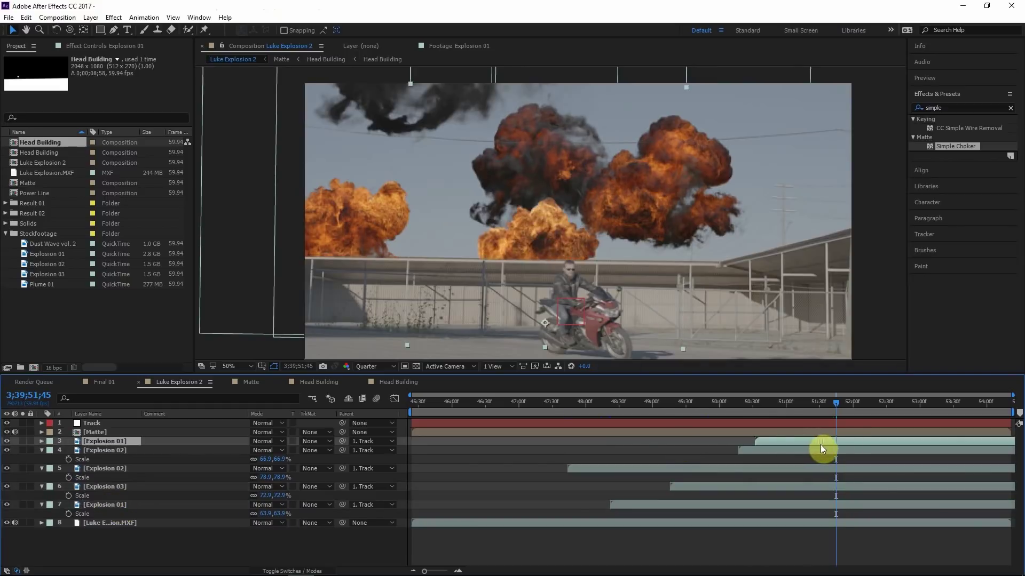
# - Move the duplicate Explosion 01 blast left along the roof and scale it to 69.9%
pyautogui.moveTo(544, 229); pyautogui.dragTo(422, 230)
pyautogui.press('s')
pyautogui.moveTo(266, 451); pyautogui.dragTo(269, 450)
pyautogui.moveTo(460, 231); pyautogui.dragTo(453, 232)
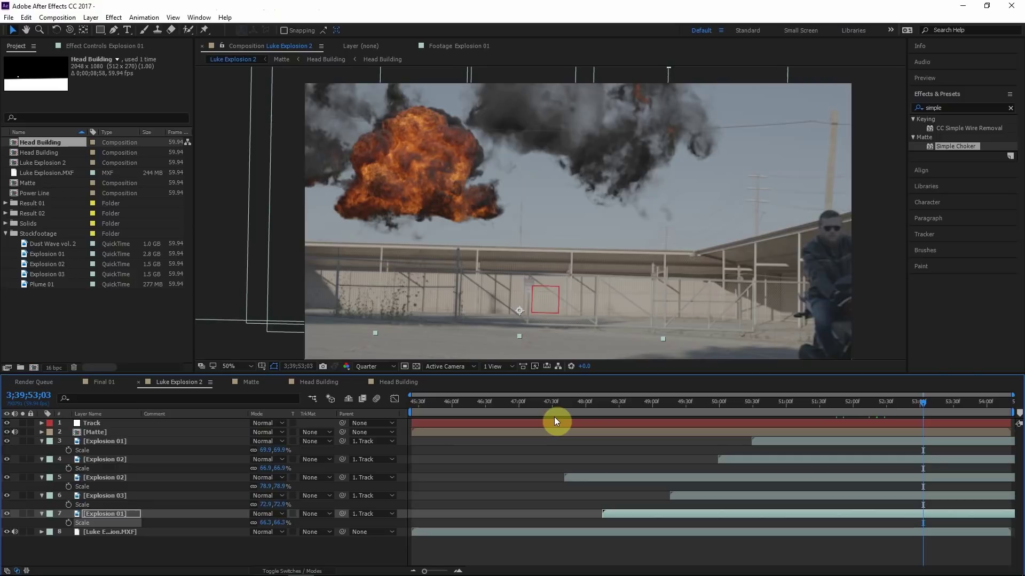
# - Move the Track layer beneath all the explosion layers, duplicate it, and place the copy below the Luke Explosion footage
pyautogui.moveTo(92, 423); pyautogui.dragTo(109, 520)
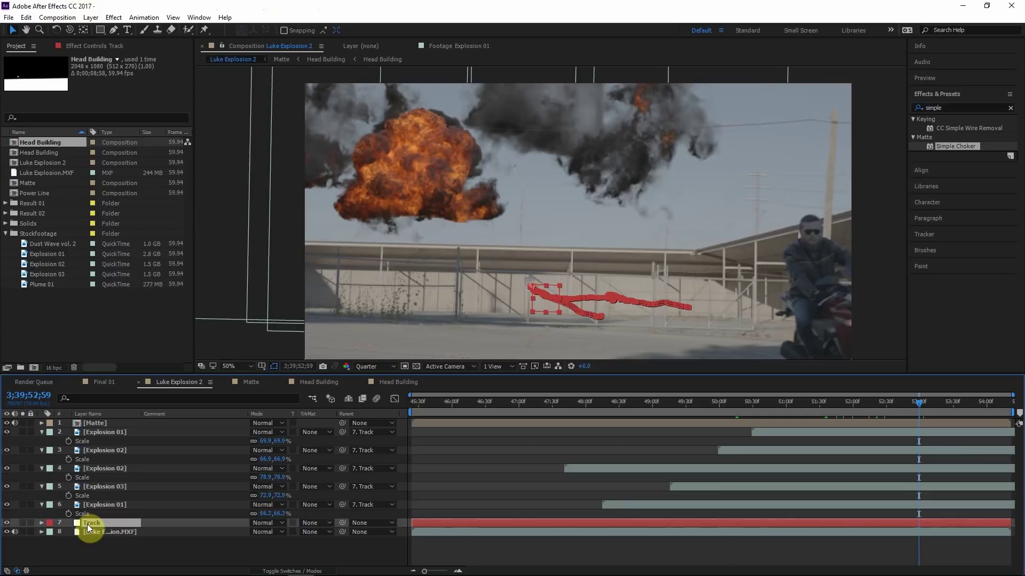
pyautogui.hotkey('ctrl', 'd')
pyautogui.moveTo(93, 524); pyautogui.dragTo(96, 560)
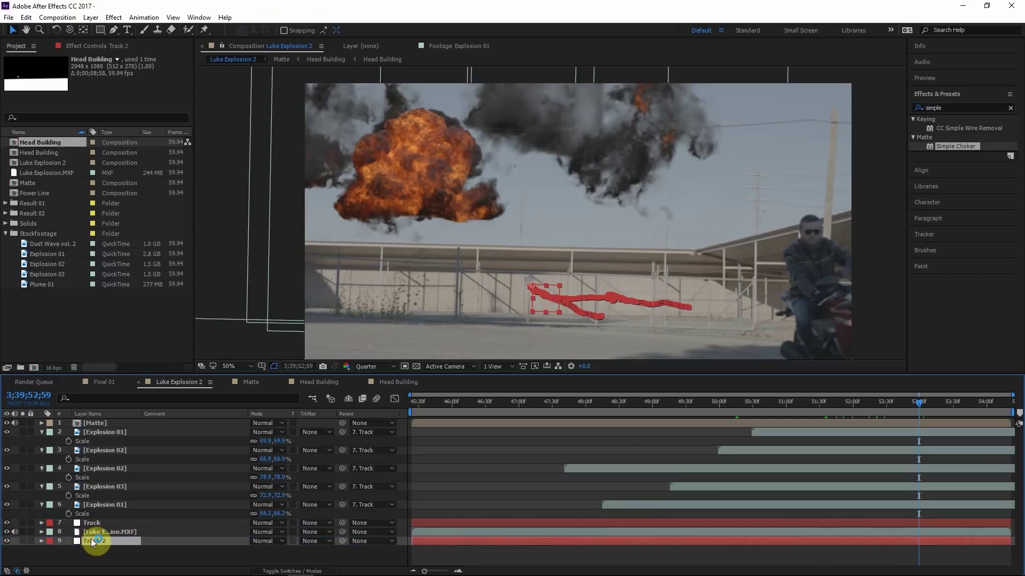
# - Pre-compose the five explosion layers together with the Track layer into a composition named Explosions
pyautogui.click(99, 523)
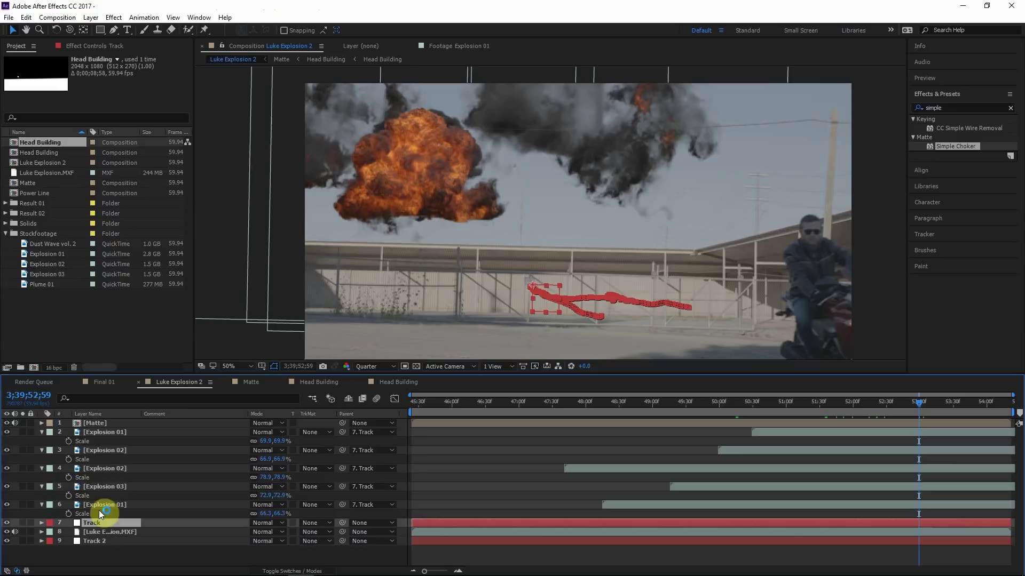
pyautogui.keyDown('shift'); pyautogui.click(109, 433); pyautogui.keyUp('shift')
pyautogui.rightClick(109, 433)
pyautogui.click(167, 337)
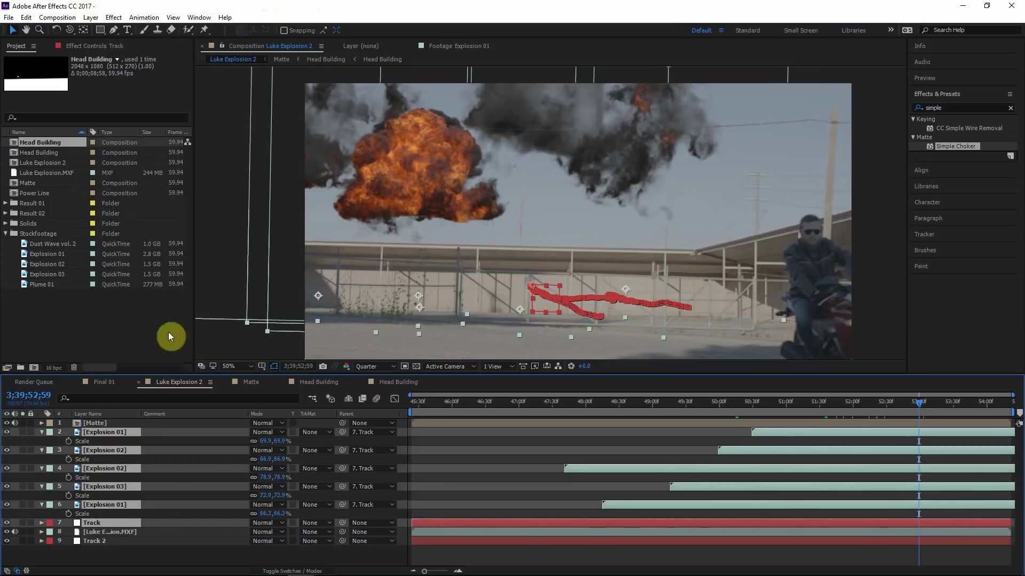
pyautogui.click(433, 285)
pyautogui.moveTo(539, 224); pyautogui.dragTo(6, 117)
pyautogui.write('Explosions')
pyautogui.press('Return')
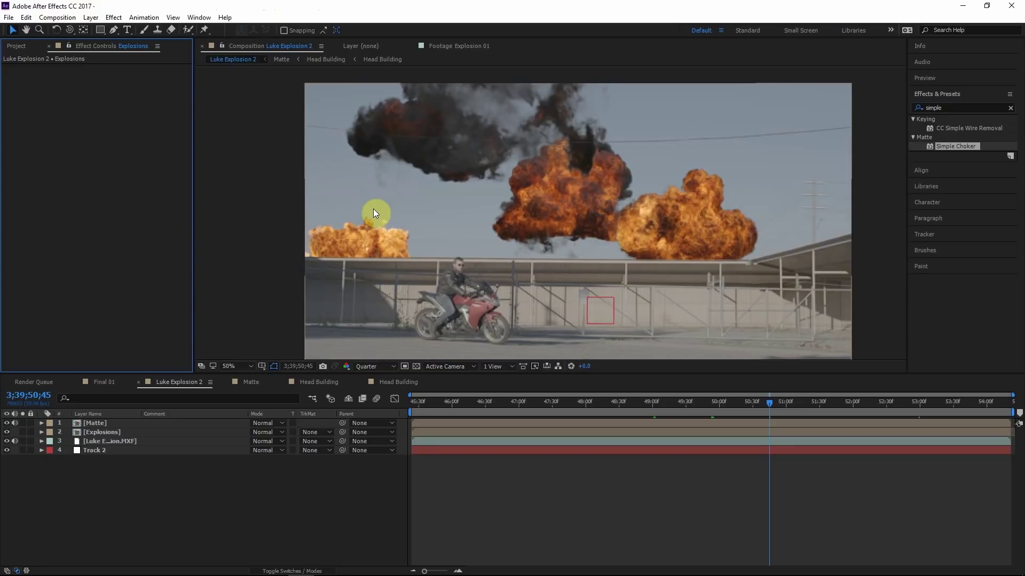
# - Apply the Tint effect to the Explosions layer
pyautogui.doubleClick(944, 107)
pyautogui.write('tint')
pyautogui.moveTo(953, 164); pyautogui.dragTo(109, 430)
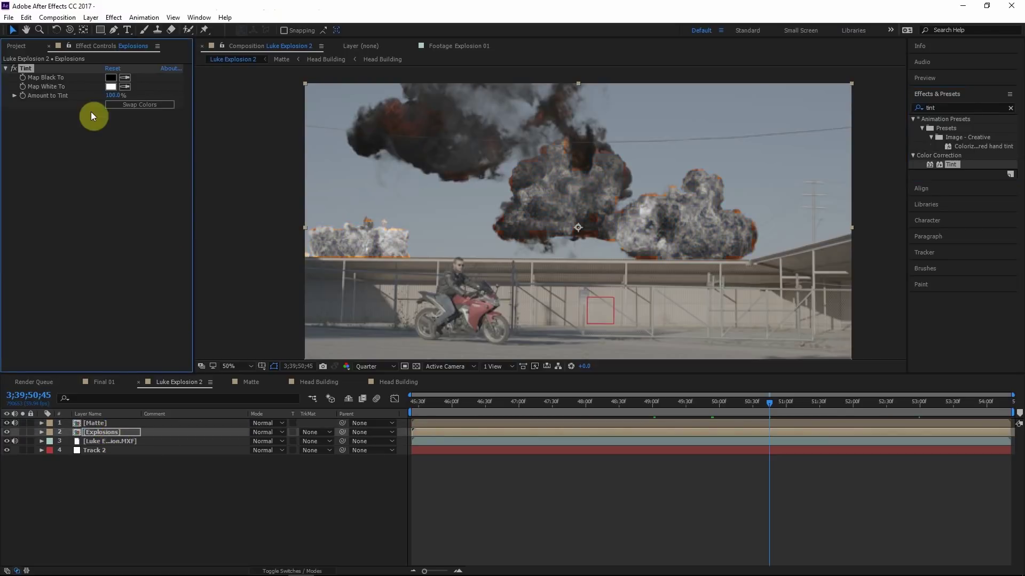
# - Change the Explosions tint's Map Black To colour to white and set Amount to Tint to 17%
pyautogui.click(126, 79)
pyautogui.click(111, 86)
pyautogui.hotkey('ctrl', 'z')
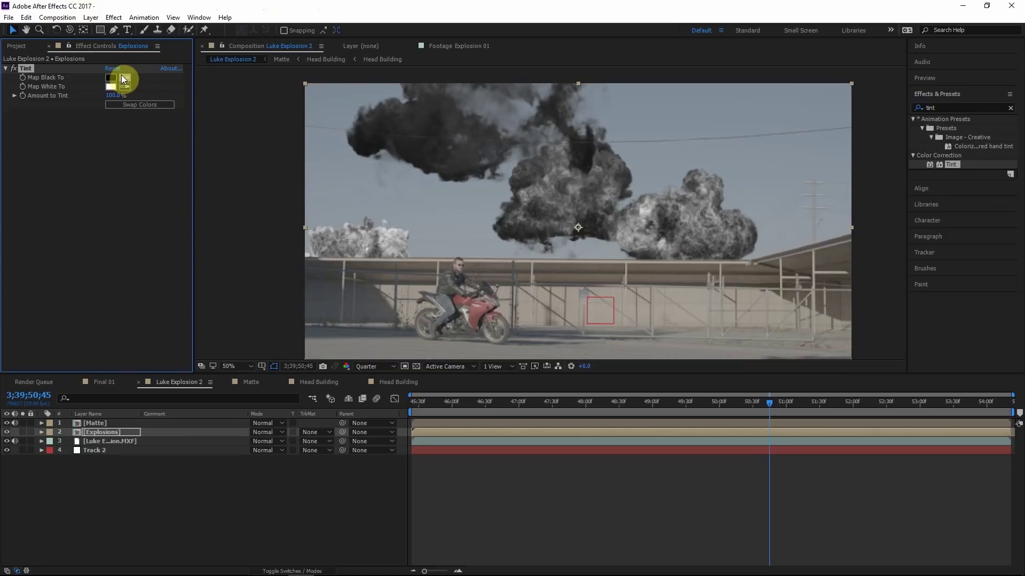
pyautogui.click(110, 86)
pyautogui.moveTo(115, 96); pyautogui.dragTo(42, 105)
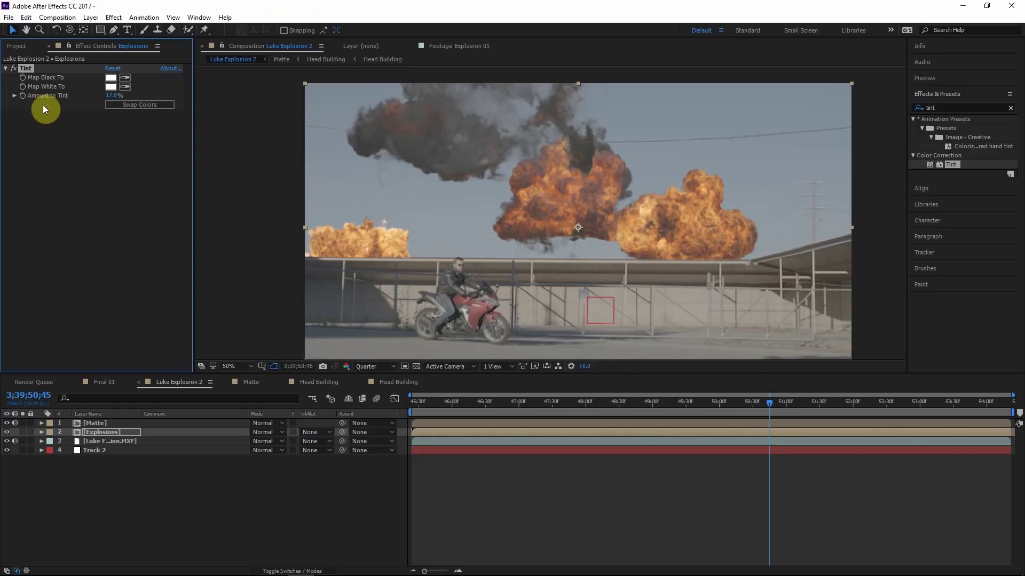
# - Copy the Grade layer from the Final 01 composition and paste it above the Matte layer in Luke Explosion 2
pyautogui.click(106, 383)
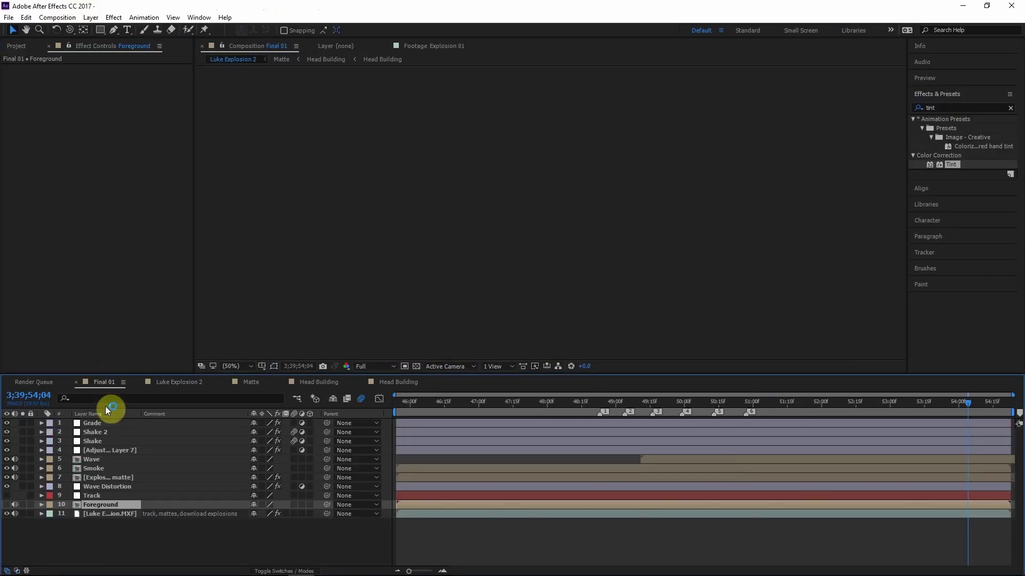
pyautogui.click(99, 422)
pyautogui.click(164, 384)
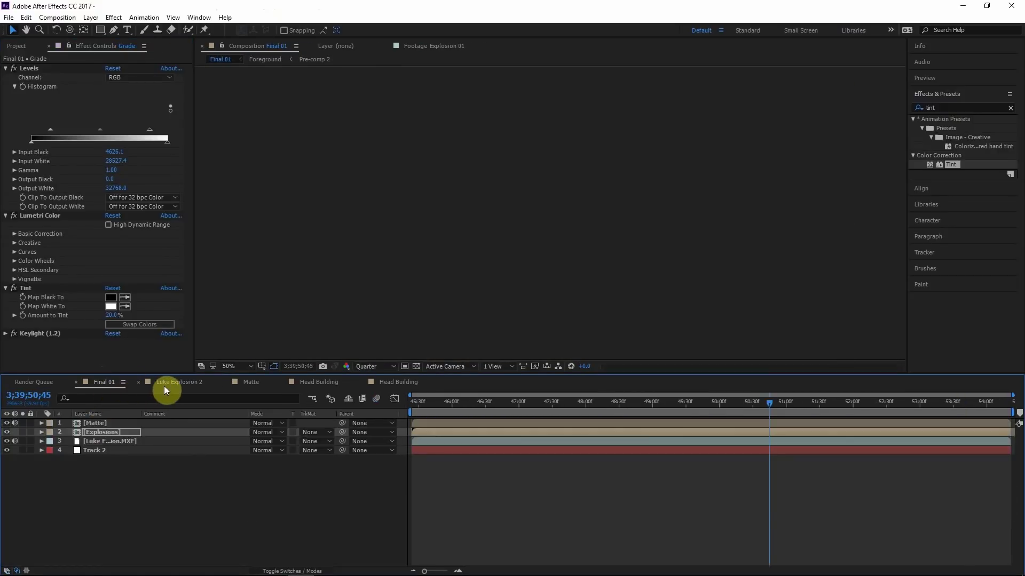
pyautogui.click(97, 424)
pyautogui.hotkey('ctrl', 'v')
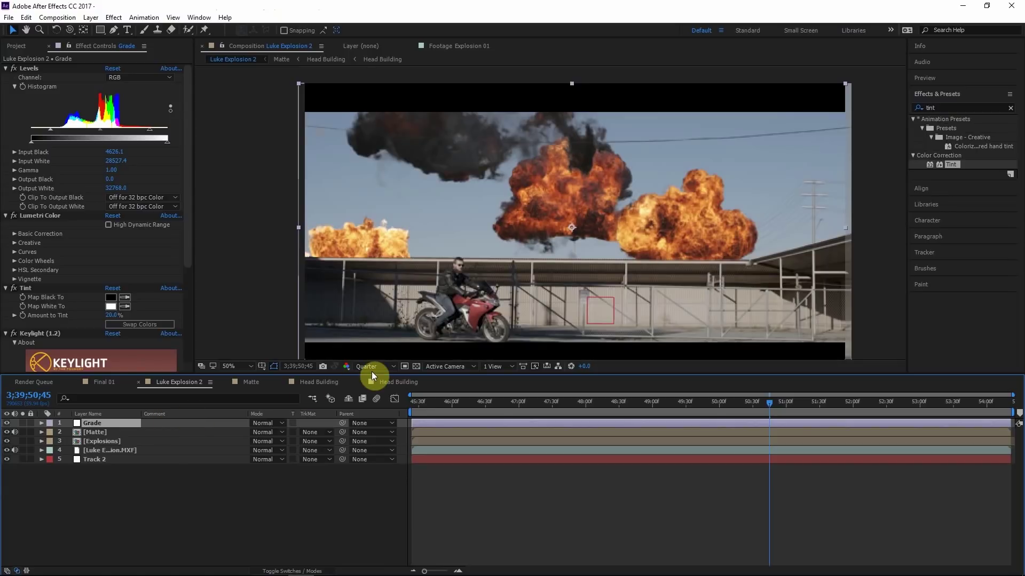
# - Set the Explosions layer's Amount to Tint to 16% and check the match with the Grade layer toggled
pyautogui.click(7, 424)
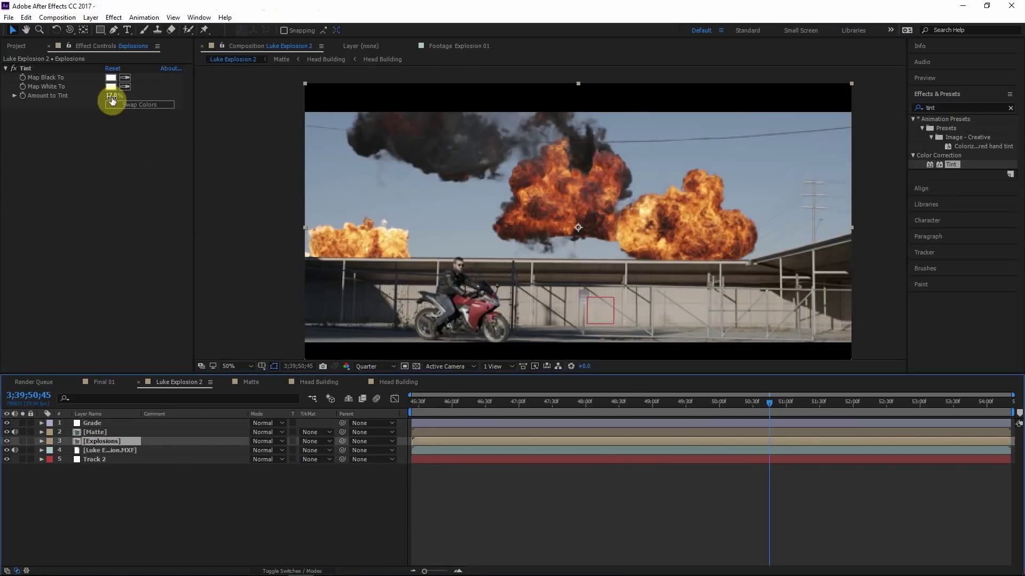
pyautogui.moveTo(112, 101); pyautogui.dragTo(114, 101)
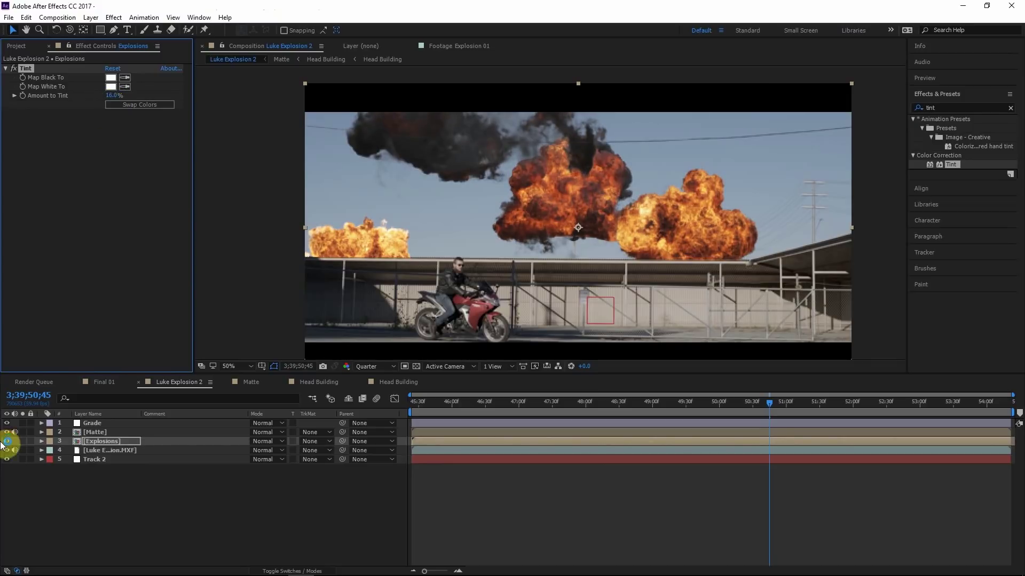
pyautogui.click(7, 423)
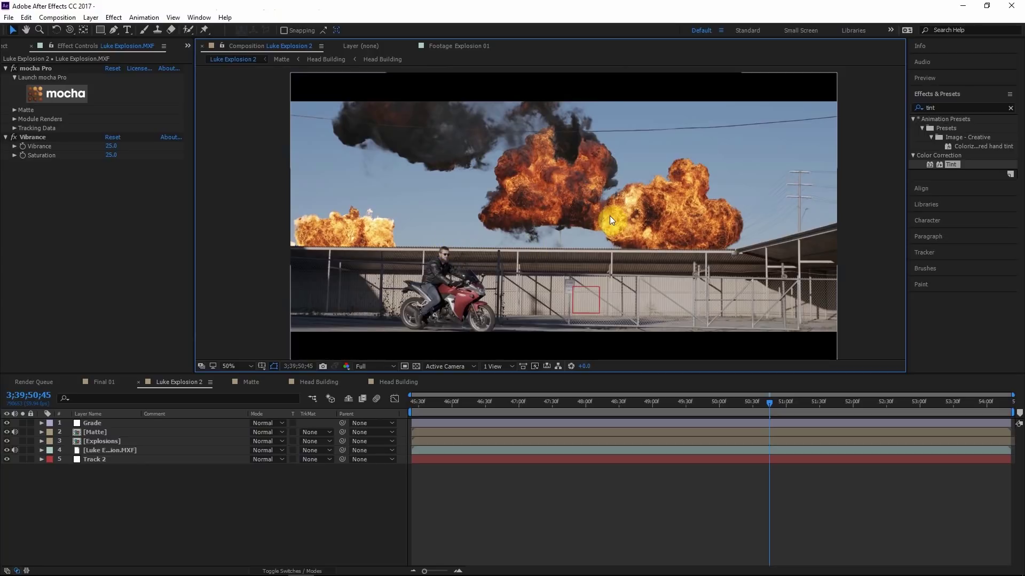
# - Apply the Camera Lens Blur effect to the Explosions layer
pyautogui.scroll(2, 610, 218)
pyautogui.moveTo(491, 217); pyautogui.dragTo(488, 248)
pyautogui.press('v')
pyautogui.moveTo(544, 232); pyautogui.dragTo(567, 206)
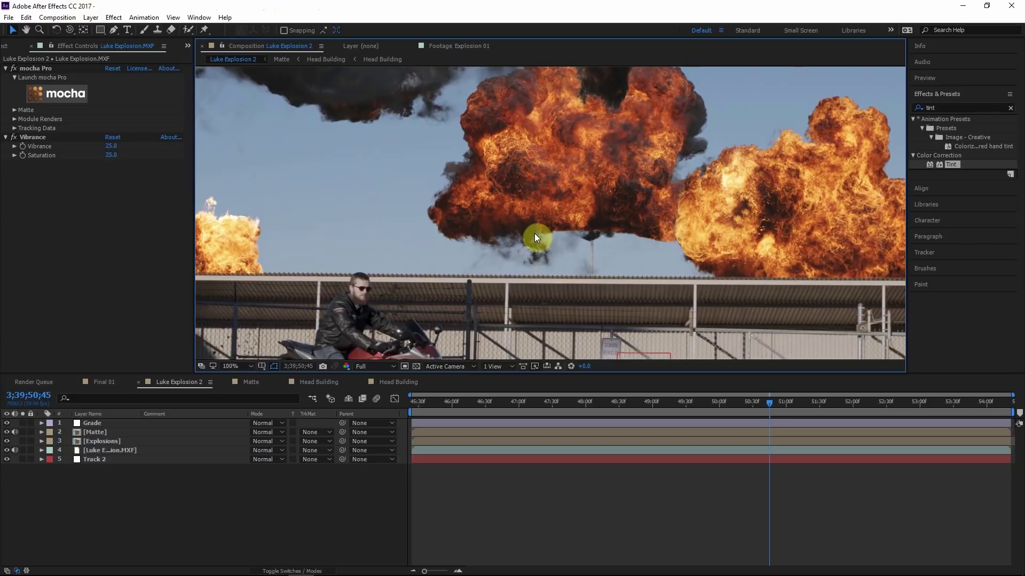
pyautogui.click(115, 440)
pyautogui.click(956, 104)
pyautogui.write('cam')
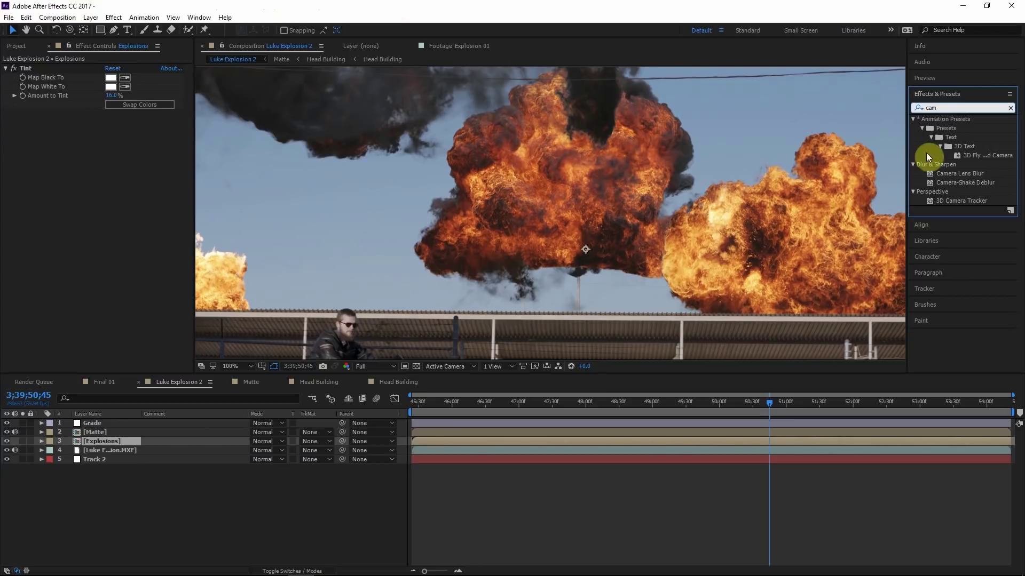
pyautogui.moveTo(958, 175); pyautogui.dragTo(75, 160)
# - Set the Explosions layer's Camera Lens Blur radius to 0.4
pyautogui.moveTo(563, 222); pyautogui.dragTo(558, 177)
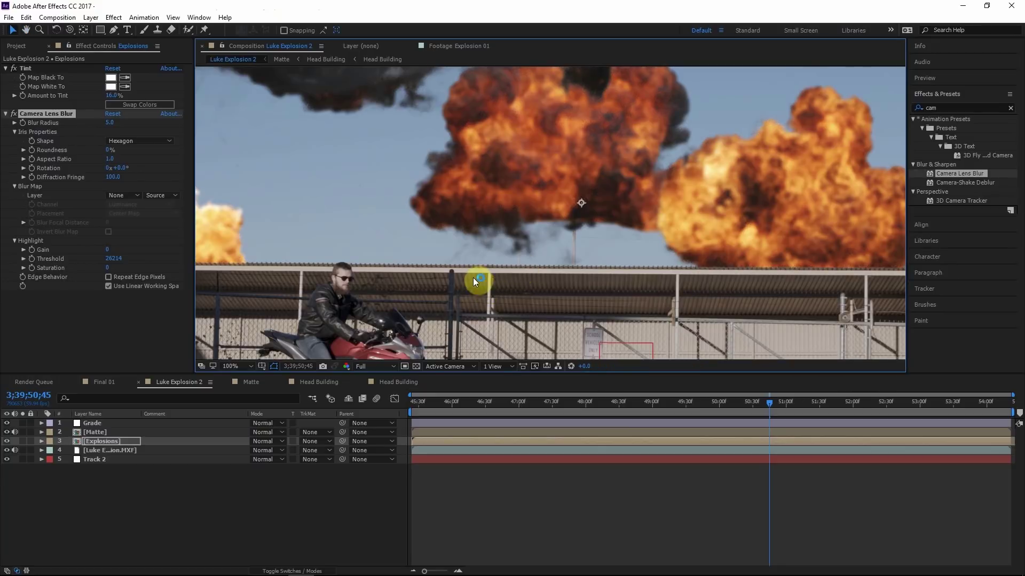
pyautogui.moveTo(473, 277); pyautogui.dragTo(474, 304)
pyautogui.press('v')
pyautogui.moveTo(105, 118); pyautogui.dragTo(109, 122)
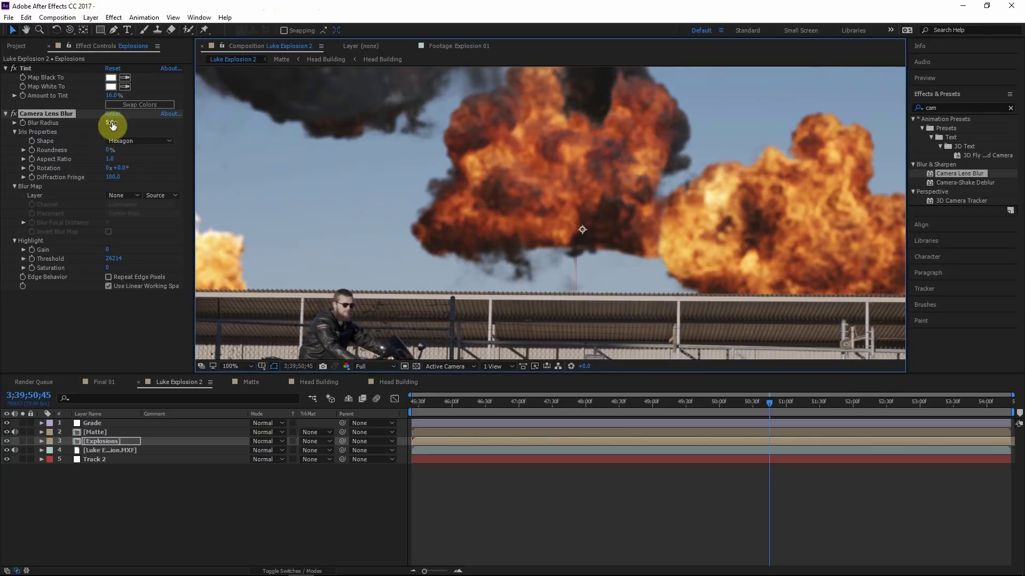
pyautogui.moveTo(111, 123); pyautogui.dragTo(104, 126)
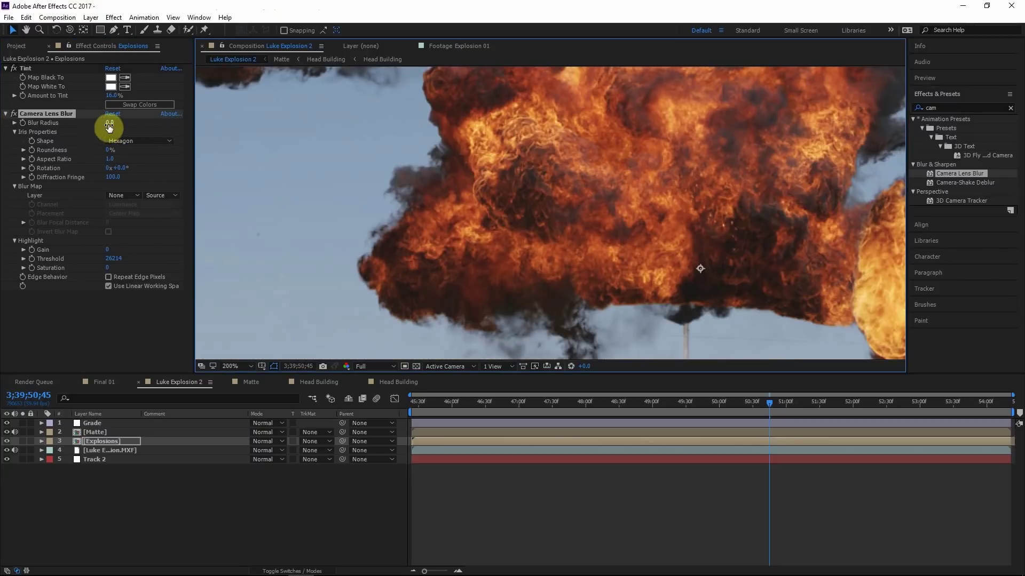
pyautogui.click(109, 123)
pyautogui.write('.4')
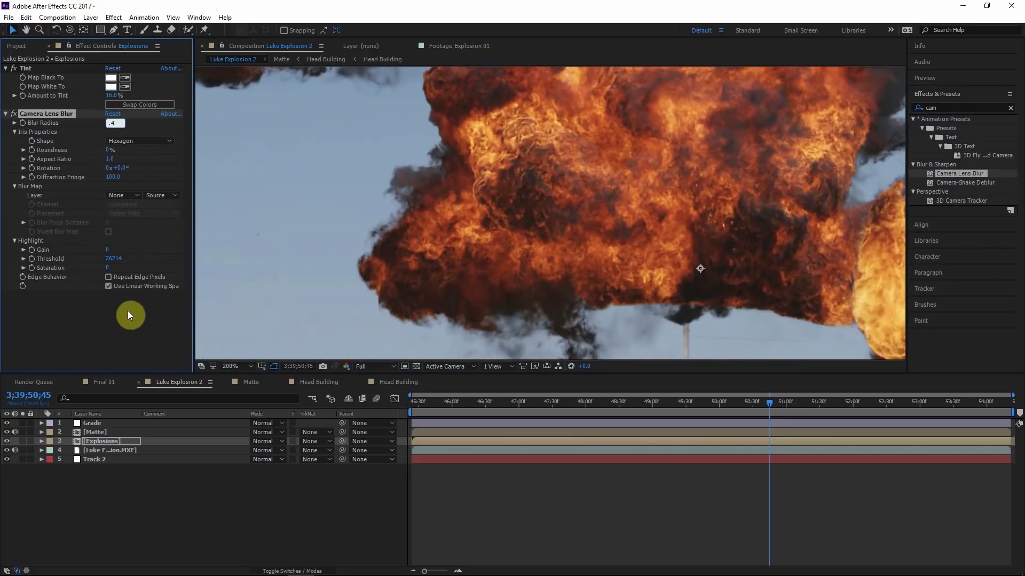
pyautogui.press('Return')
pyautogui.press(',')
pyautogui.press(',')
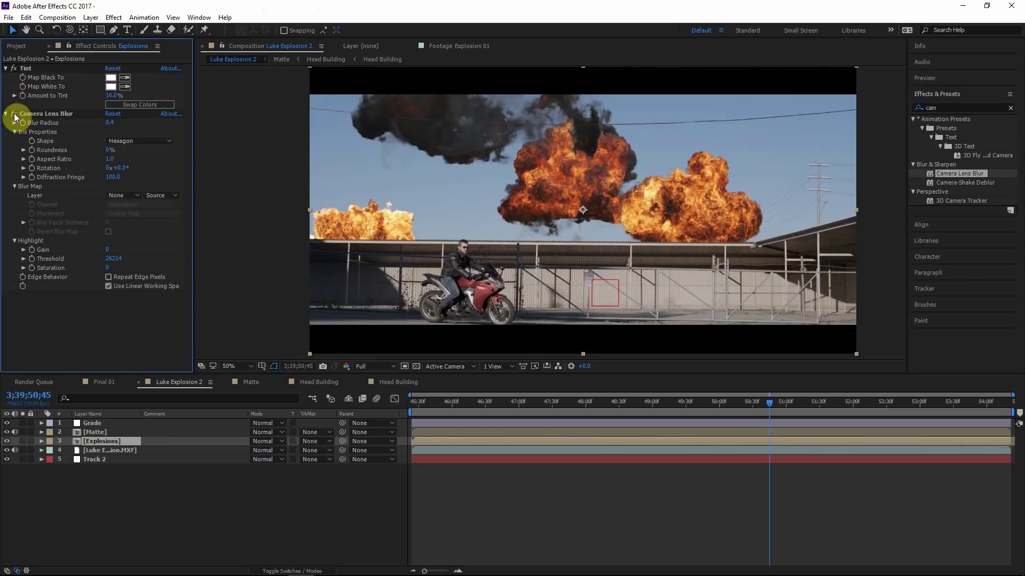
# - Examine the explosions' sharpness, colour and edges against the sky, both close up and in the full frame
pyautogui.moveTo(505, 258); pyautogui.dragTo(511, 255)
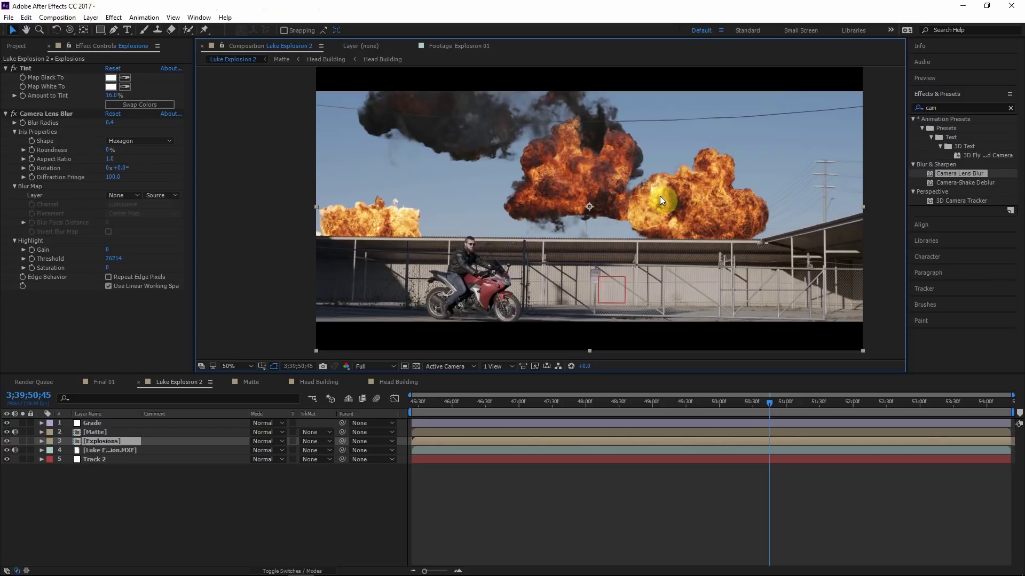
pyautogui.scroll(2, 652, 209)
pyautogui.moveTo(651, 210); pyautogui.dragTo(601, 239)
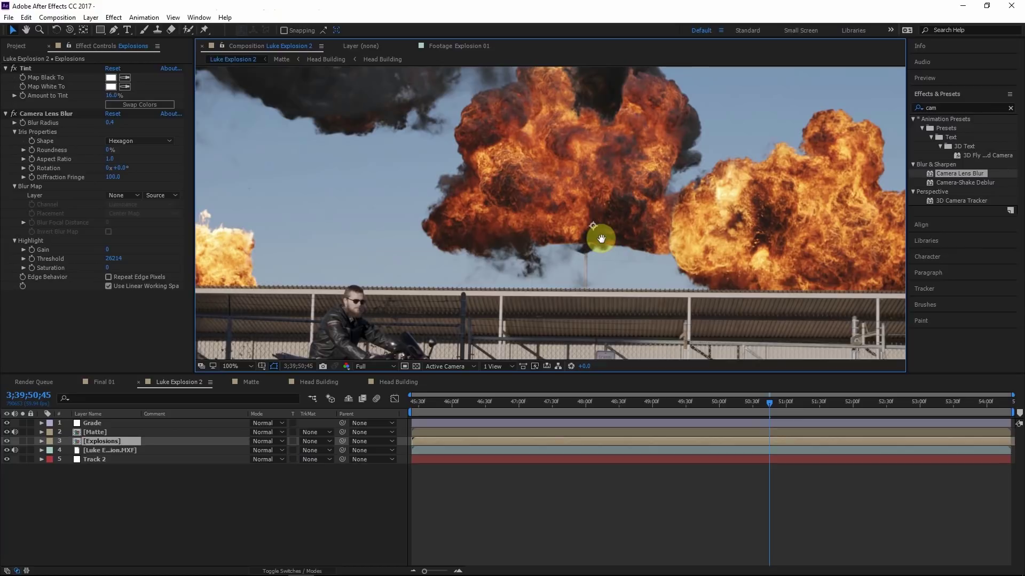
pyautogui.scroll(-2, 524, 253)
pyautogui.scroll(2, 487, 265)
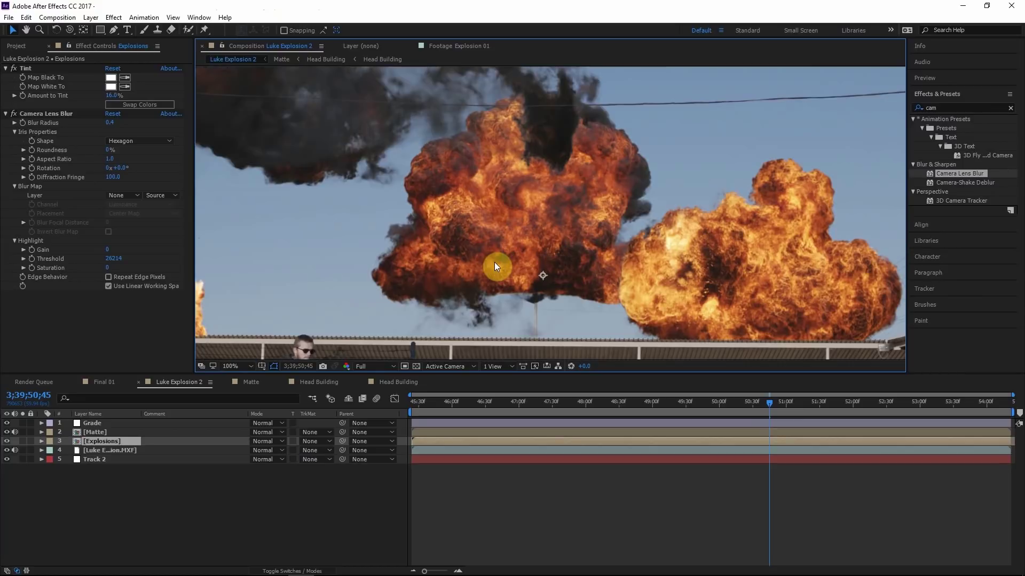
pyautogui.scroll(-1, 490, 256)
pyautogui.moveTo(486, 273); pyautogui.dragTo(485, 239)
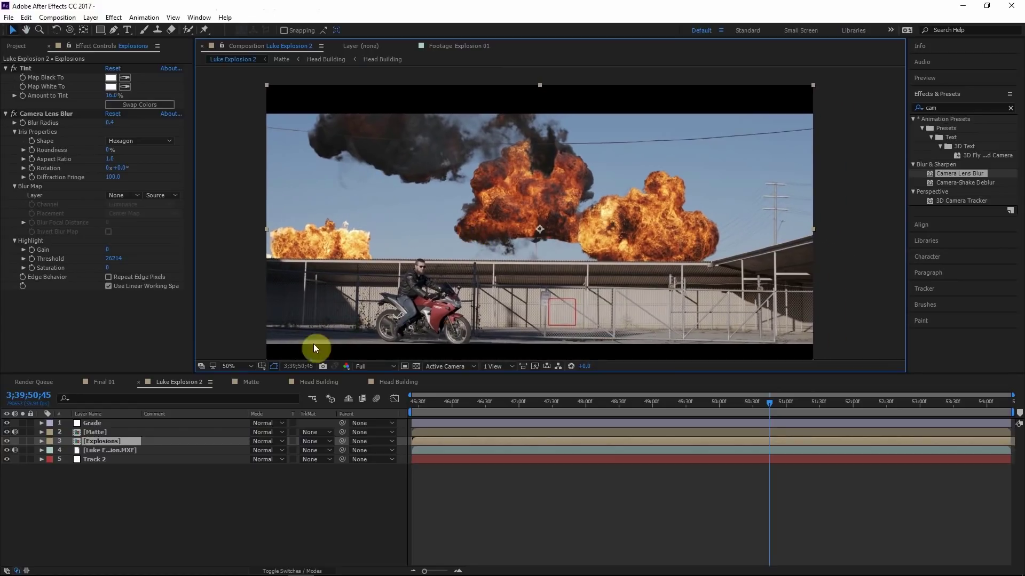
pyautogui.click(238, 368)
pyautogui.click(245, 384)
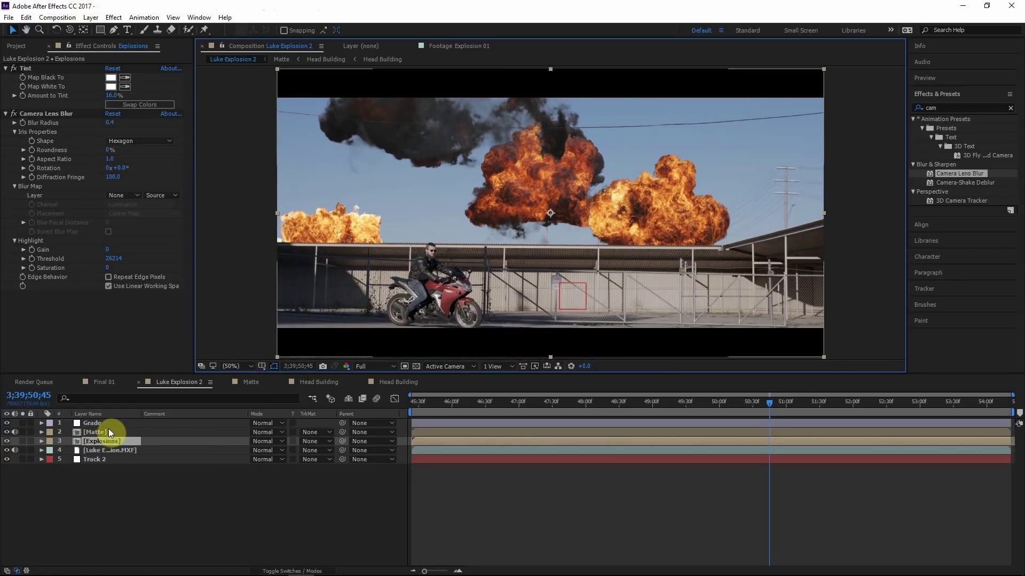
pyautogui.doubleClick(102, 441)
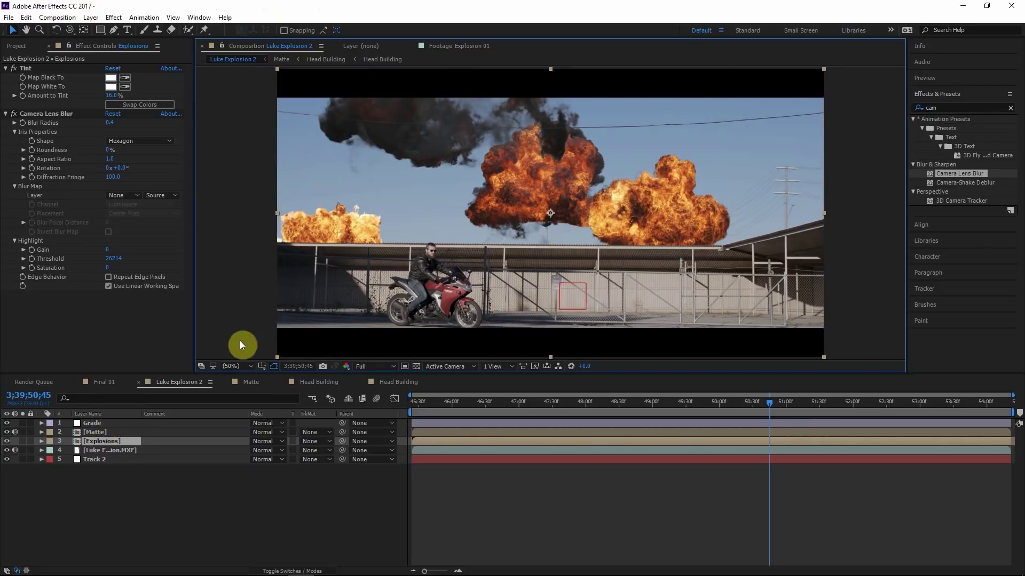
pyautogui.scroll(1, 674, 268)
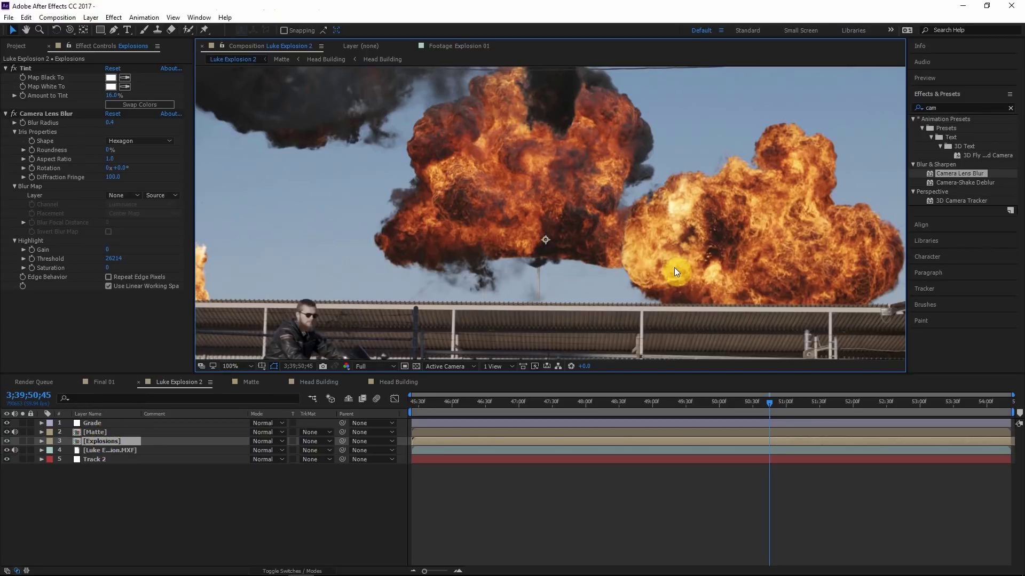
pyautogui.moveTo(579, 197); pyautogui.dragTo(553, 216)
pyautogui.press('v')
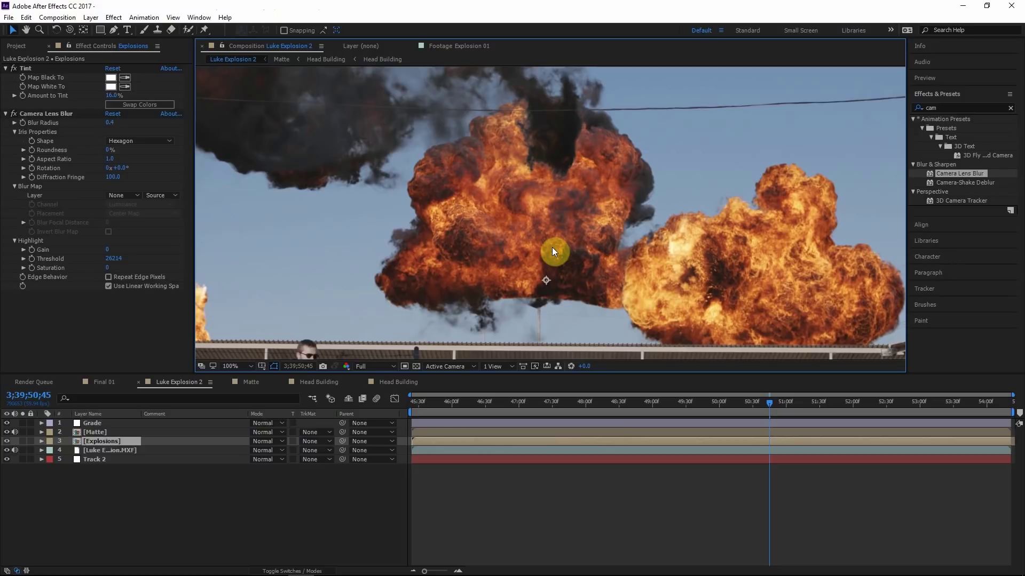
pyautogui.scroll(-1, 465, 241)
pyautogui.moveTo(466, 241); pyautogui.dragTo(437, 244)
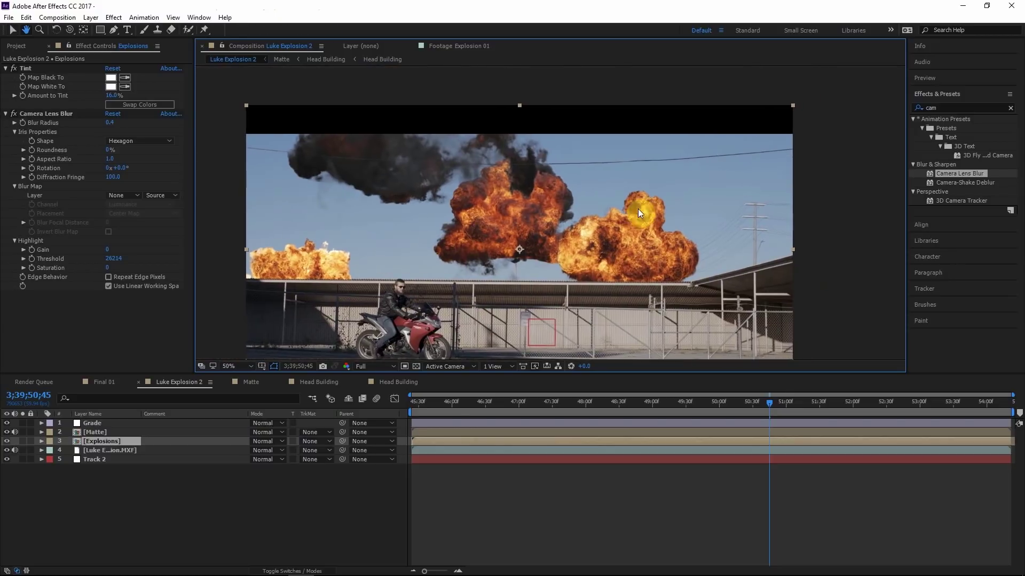
# - Apply the Keylight (1.2) effect to the Explosions layer
pyautogui.hotkey('ctrl', '5')
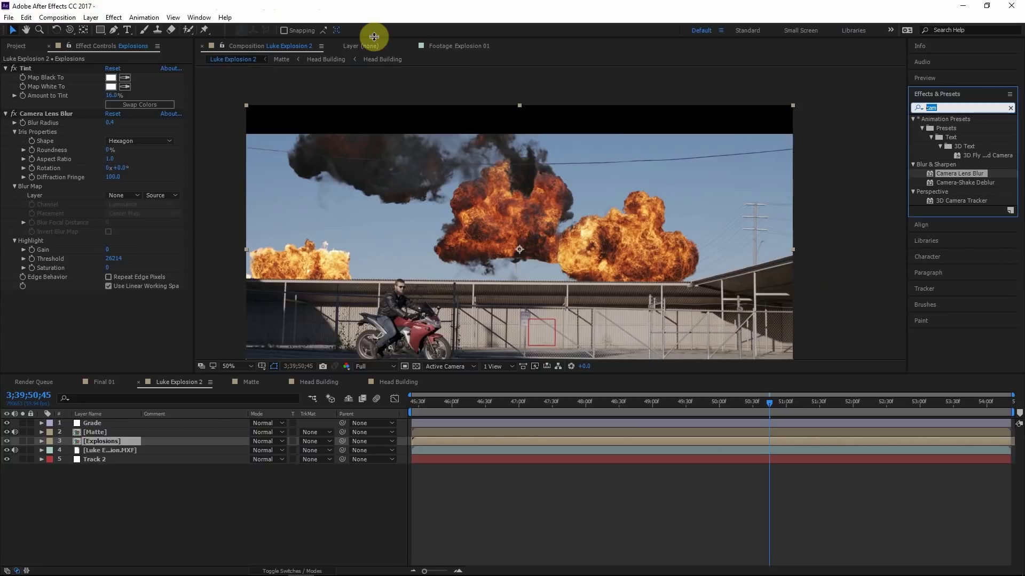
pyautogui.write('keyli')
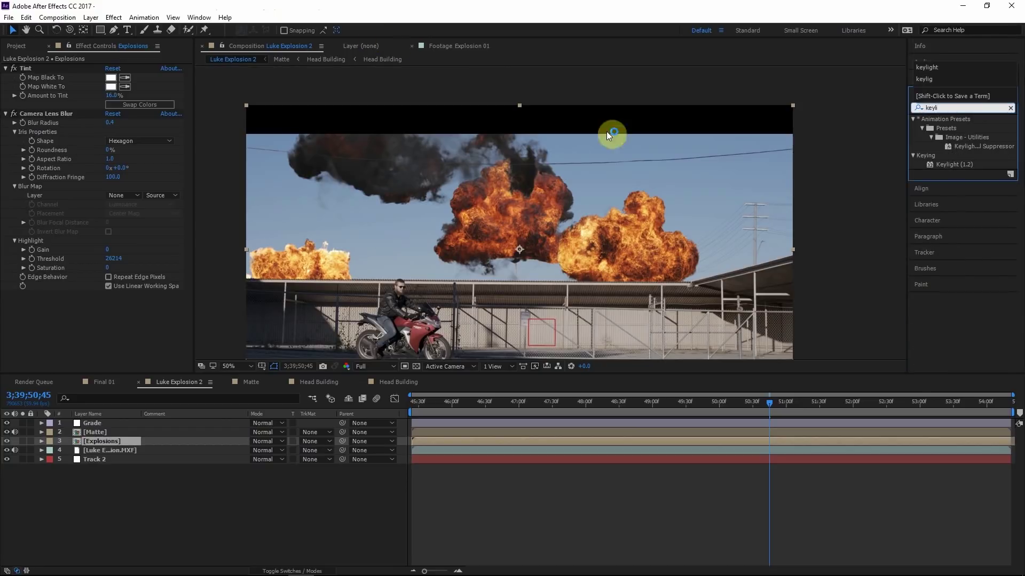
pyautogui.moveTo(960, 164); pyautogui.dragTo(104, 443)
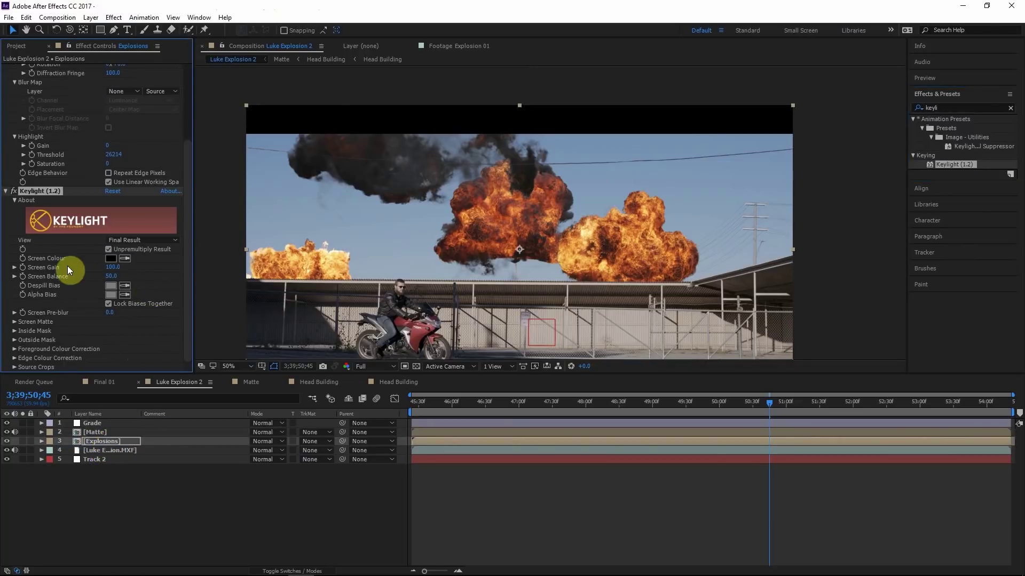
# - Enable Keylight's Edge Colour Correction, solo the Explosions layer, and set the edge Brightness to 21
pyautogui.click(15, 358)
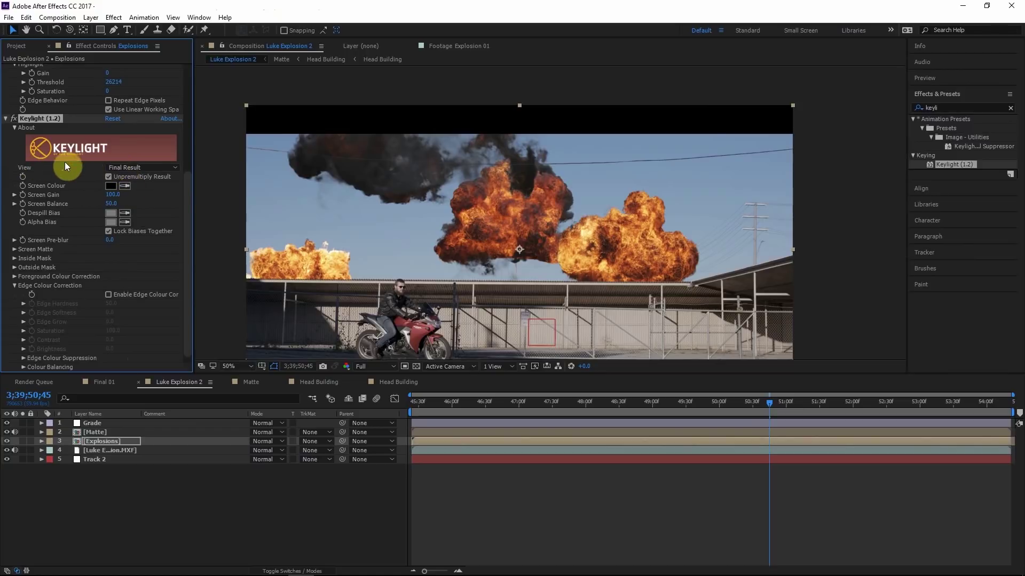
pyautogui.click(143, 166)
pyautogui.click(141, 296)
pyautogui.click(133, 293)
pyautogui.press('/')
pyautogui.moveTo(112, 355); pyautogui.dragTo(133, 370)
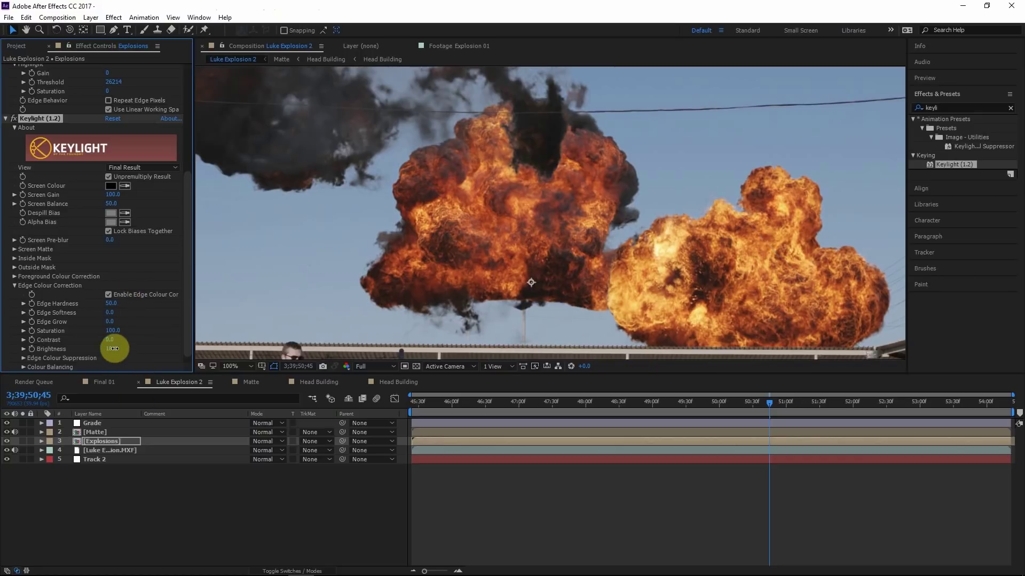
pyautogui.click(23, 441)
pyautogui.moveTo(111, 349); pyautogui.dragTo(118, 349)
# - Set Keylight's Edge Softness to 87.3 and unsolo the Explosions layer to restore the full composite
pyautogui.click(111, 313)
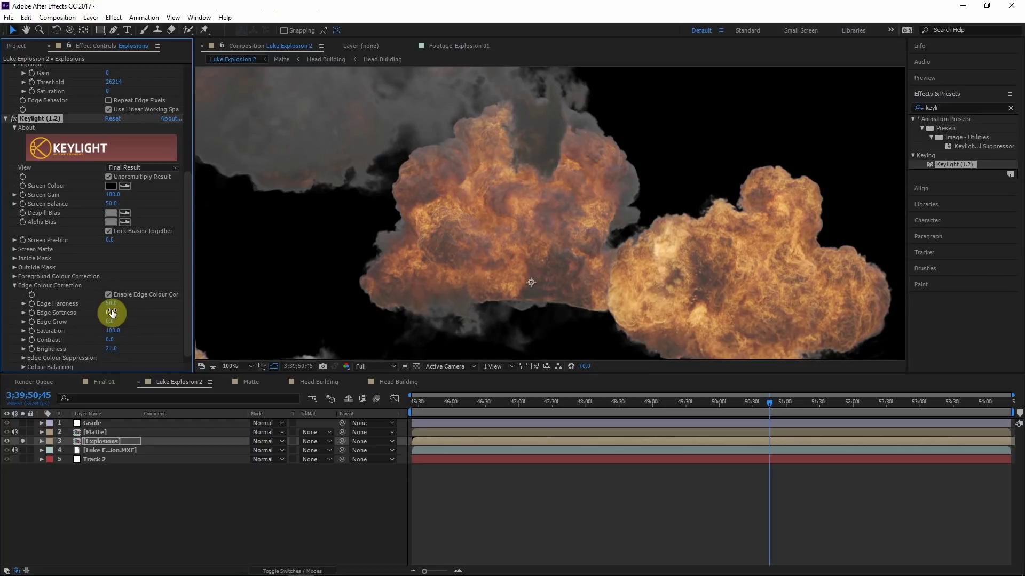
pyautogui.moveTo(112, 313); pyautogui.dragTo(567, 311)
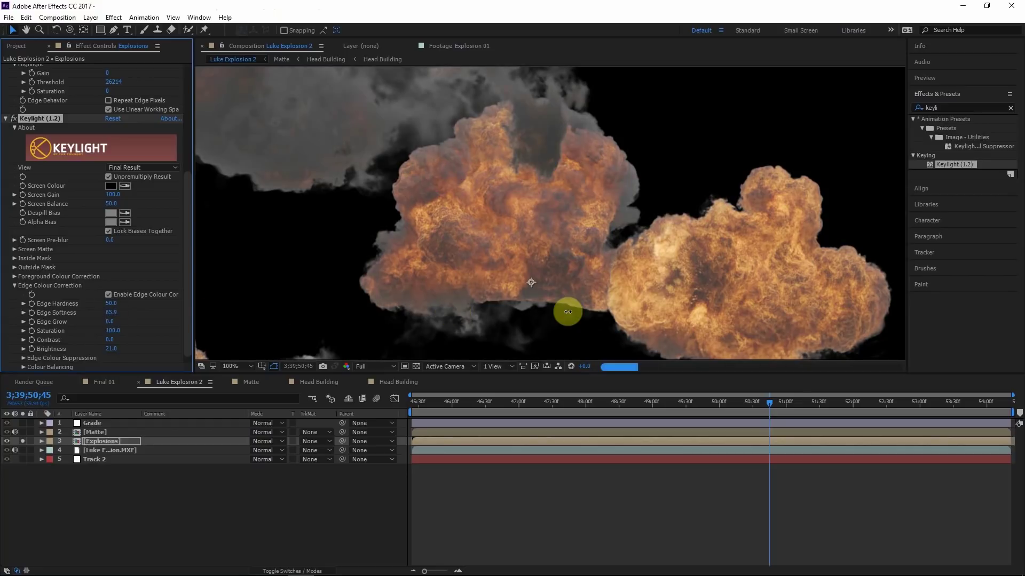
pyautogui.click(23, 441)
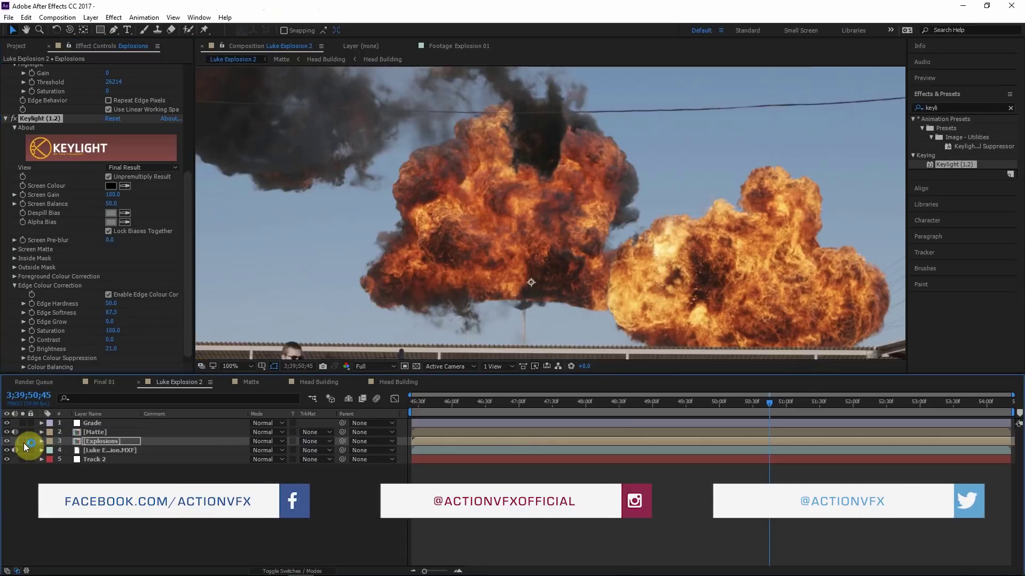
# - Compare the explosions' edges with Keylight switched off and on, both in the full frame and close up
pyautogui.click(14, 118)
pyautogui.click(15, 119)
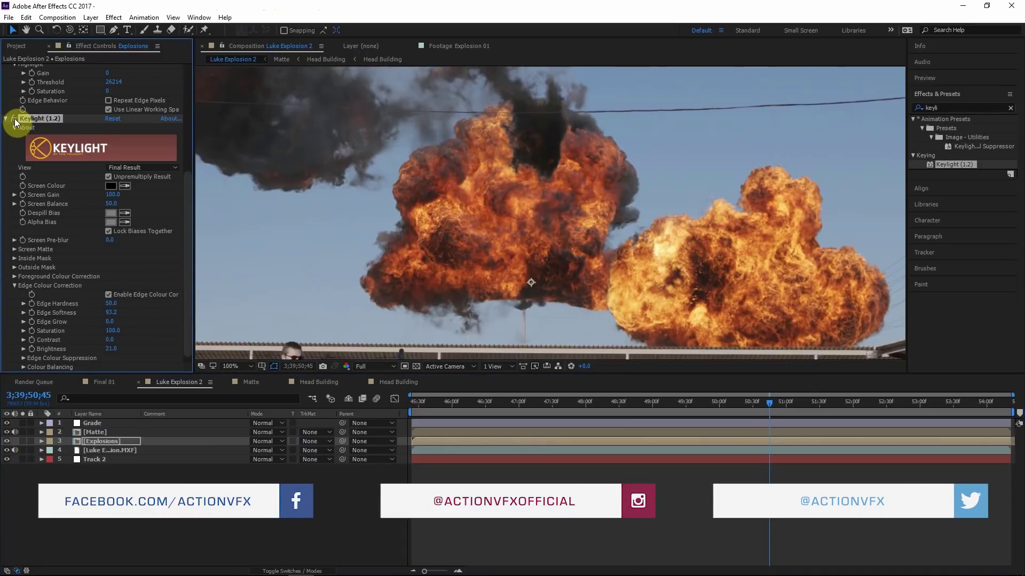
pyautogui.click(15, 118)
pyautogui.scroll(-1, 501, 213)
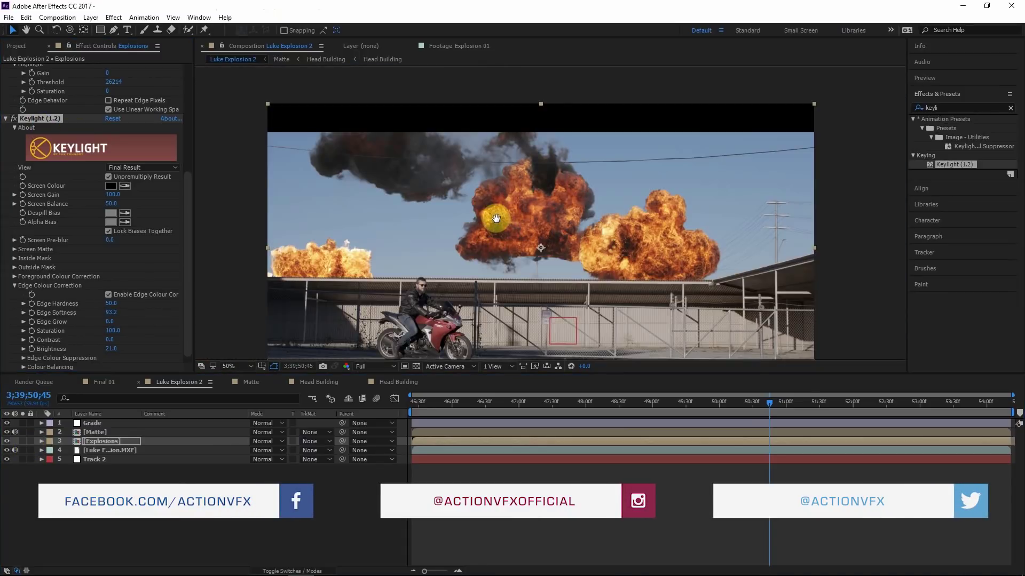
pyautogui.scroll(1, 455, 222)
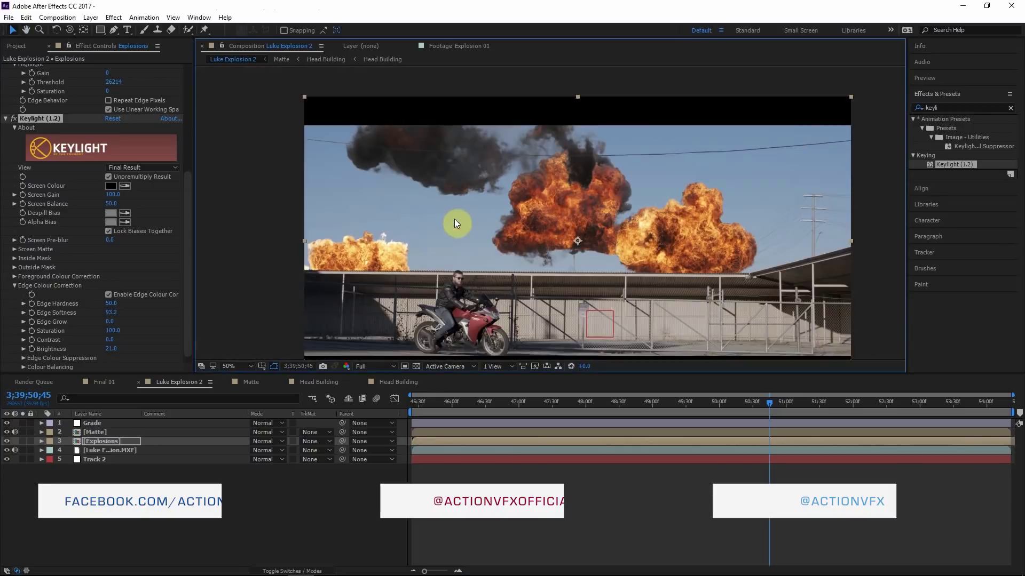
pyautogui.scroll(1, 457, 244)
pyautogui.moveTo(503, 205); pyautogui.dragTo(506, 203)
pyautogui.scroll(-1, 37, 331)
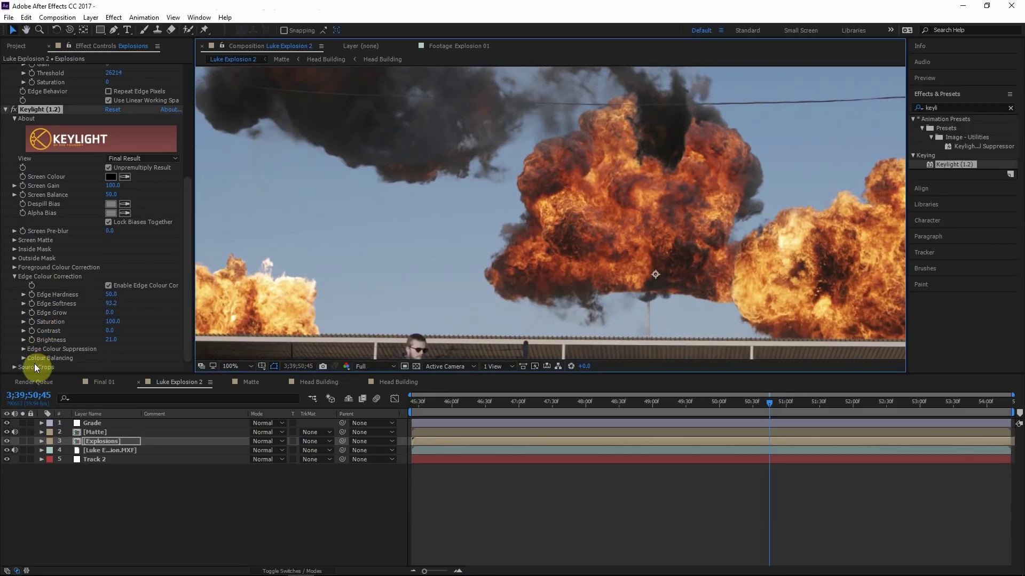
# - Tint the edges faintly blue with Keylight's edge Colour Balancing at about Hue 231.8 and Sat 4.5, and play back the shot
pyautogui.click(23, 358)
pyautogui.scroll(-1, 44, 358)
pyautogui.click(33, 367)
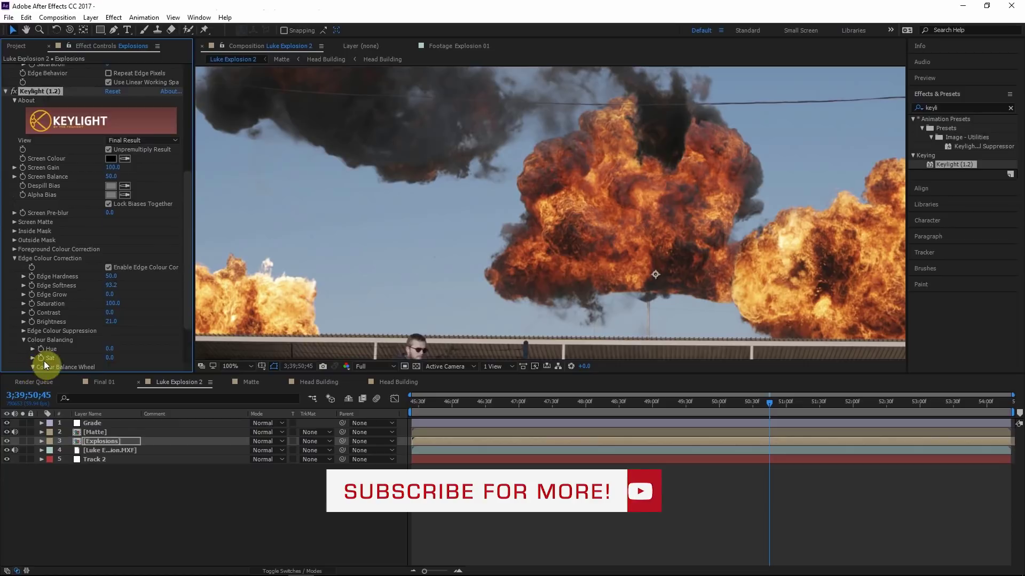
pyautogui.scroll(-2, 70, 347)
pyautogui.moveTo(98, 339); pyautogui.dragTo(97, 337)
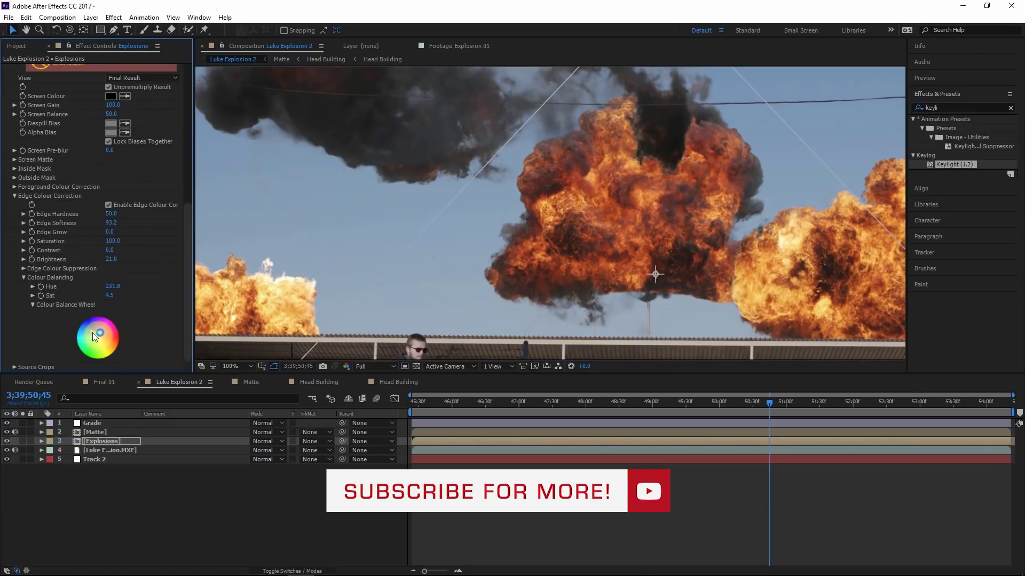
pyautogui.scroll(4, 29, 122)
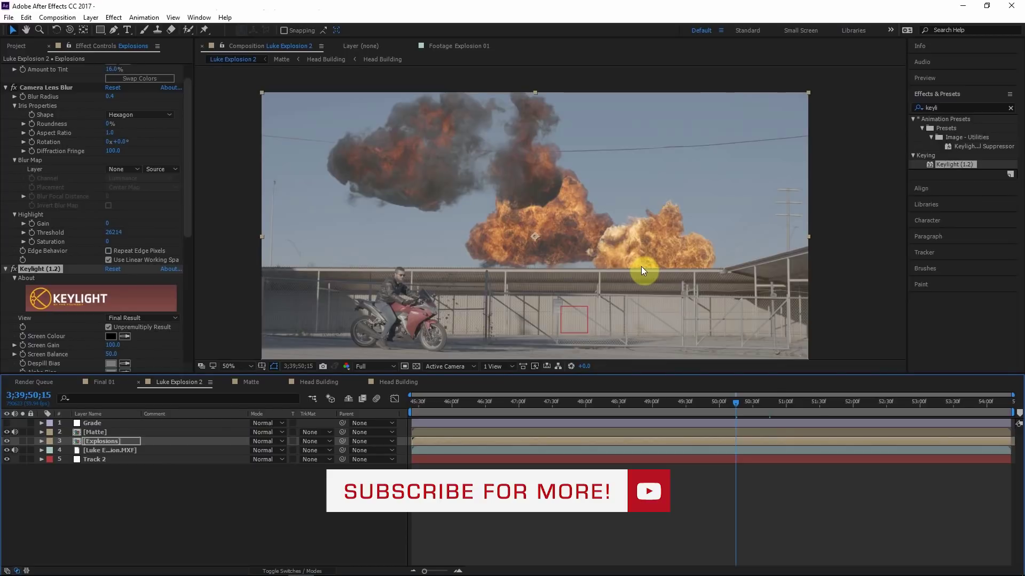
pyautogui.press('space')
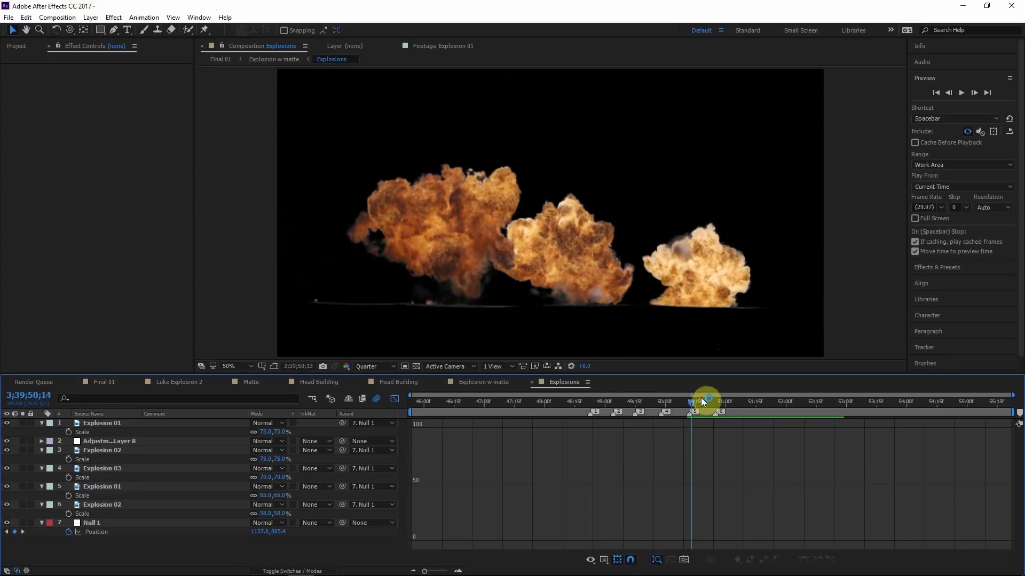
# - Play and scrub the Explosions composition from about 3;39;50;18 to 3;39;52;01 to examine how the overlapping explosions interact
pyautogui.moveTo(702, 403); pyautogui.dragTo(736, 401)
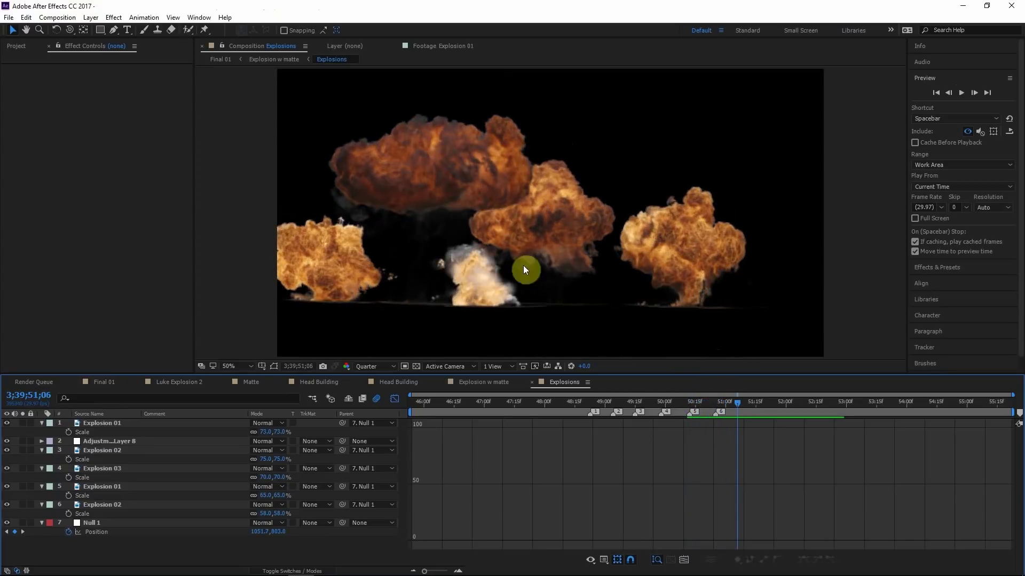
pyautogui.moveTo(739, 403); pyautogui.dragTo(770, 403)
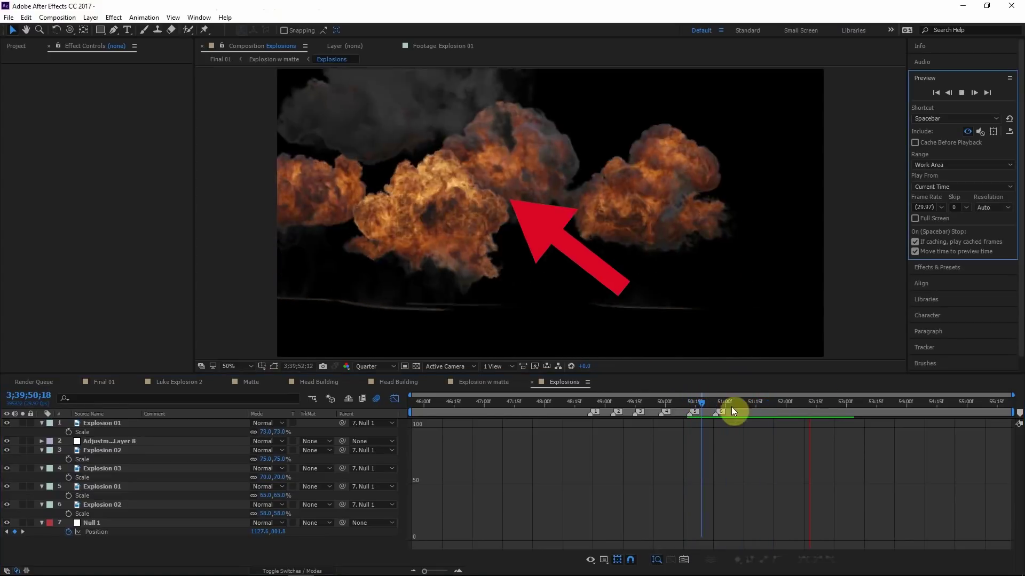
pyautogui.press('space')
pyautogui.moveTo(748, 401); pyautogui.dragTo(788, 399)
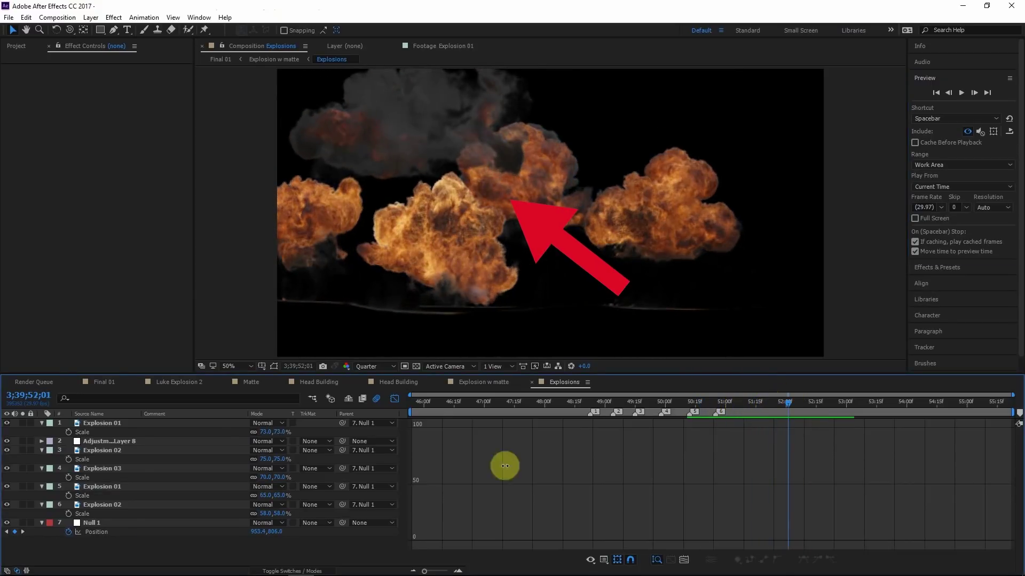
pyautogui.click(107, 441)
pyautogui.click(960, 92)
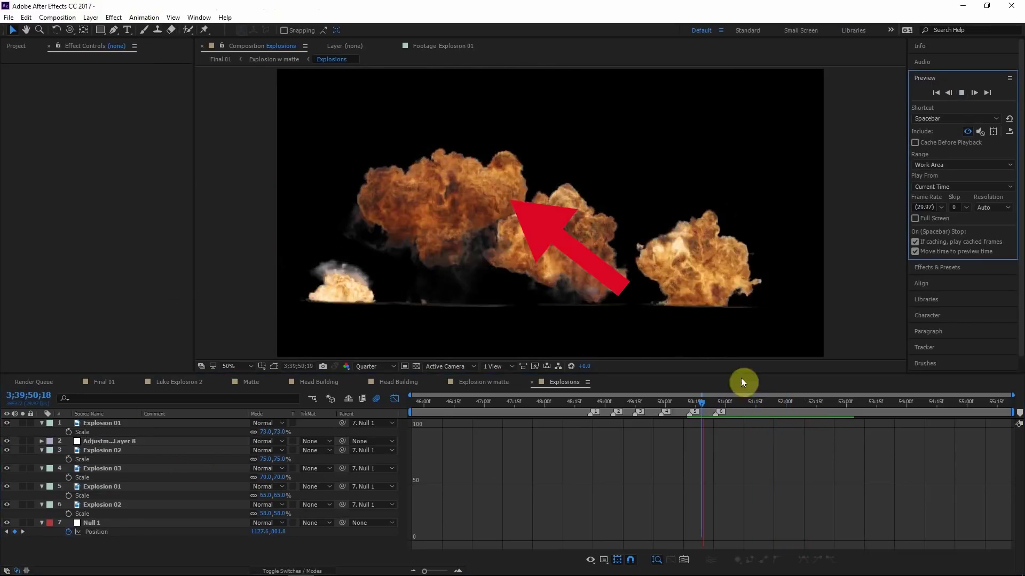
pyautogui.press('space')
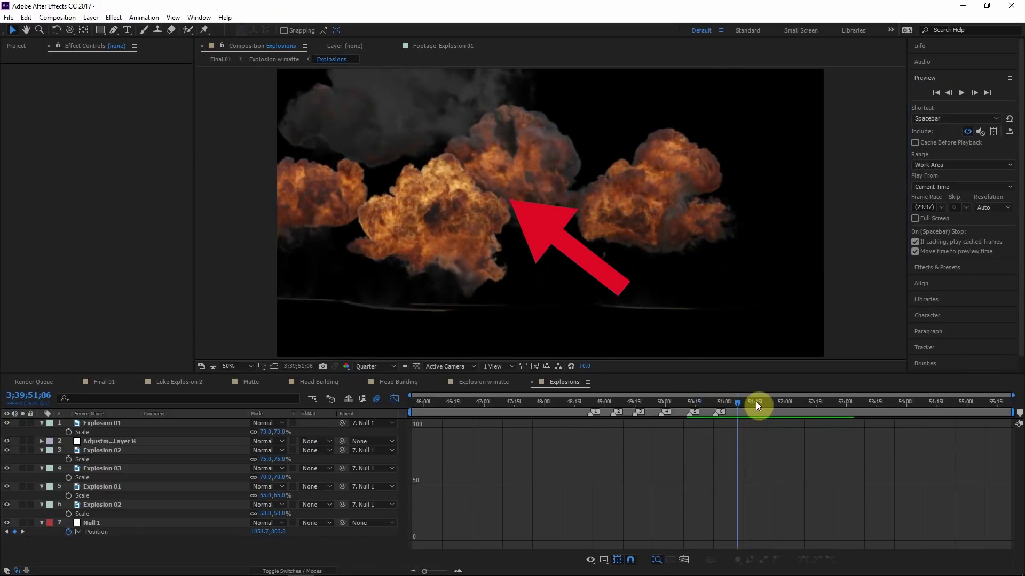
pyautogui.moveTo(768, 402); pyautogui.dragTo(787, 399)
pyautogui.click(107, 441)
pyautogui.click(961, 92)
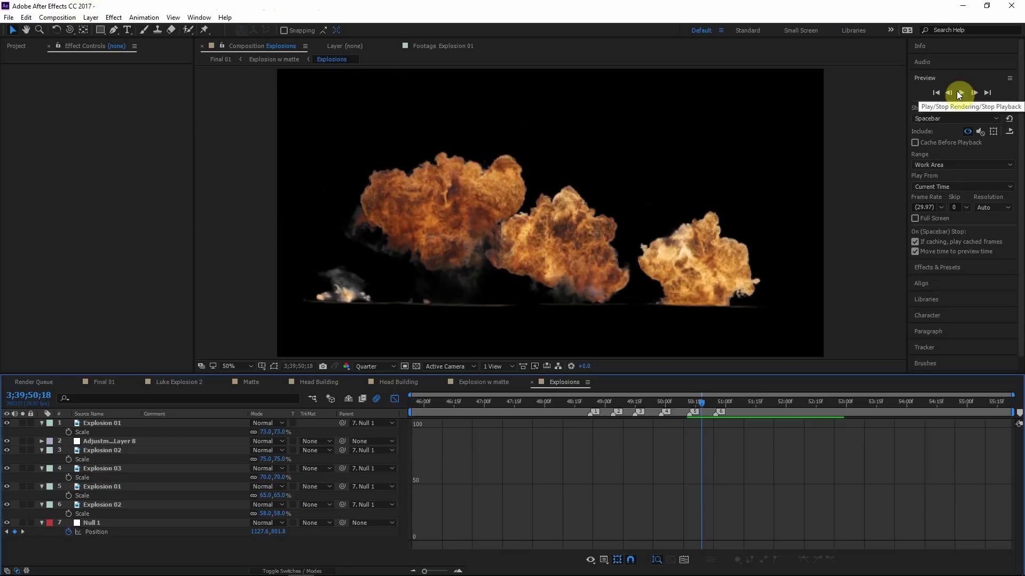
# - Select the adjustment layer beneath the first Explosion 01 layer and display the Bulge Height curve of its Bulge effect
pyautogui.moveTo(775, 398); pyautogui.dragTo(788, 392)
pyautogui.click(107, 440)
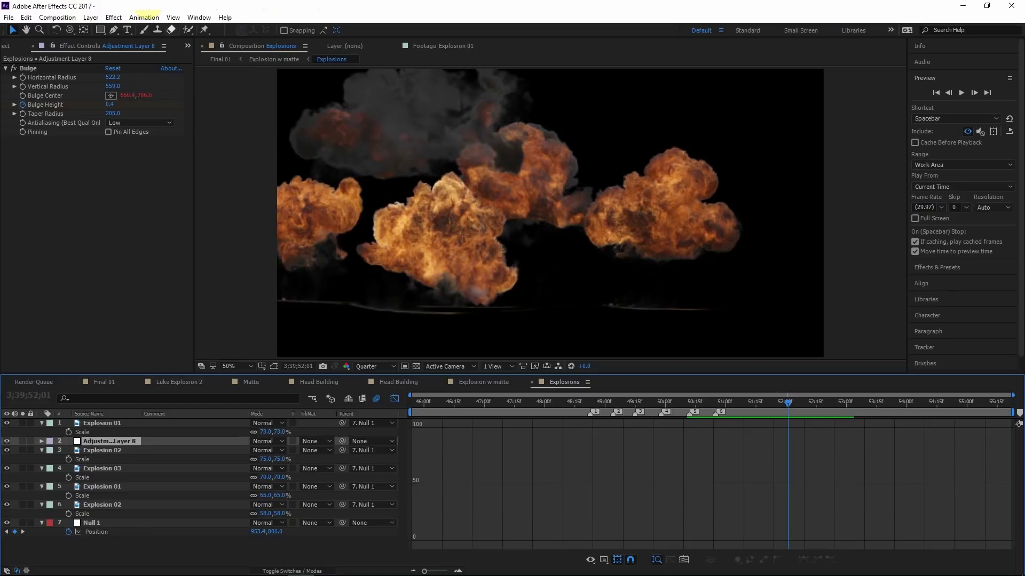
pyautogui.click(70, 100)
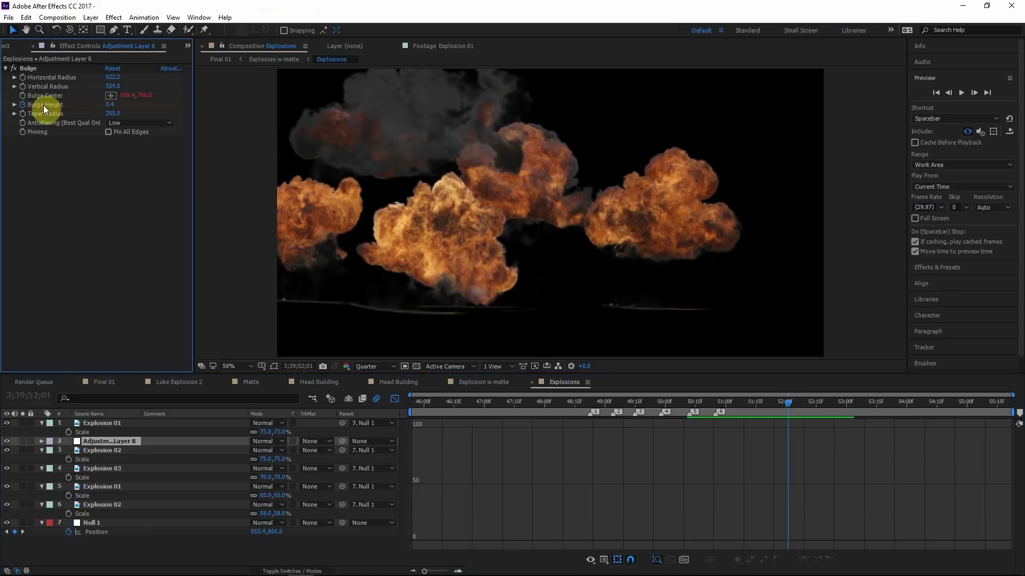
pyautogui.doubleClick(44, 107)
pyautogui.click(107, 504)
# - Compare the explosions with the Bulge effect off and on at frames around 3;39;51;14 and 3;39;52;03
pyautogui.moveTo(735, 406); pyautogui.dragTo(750, 405)
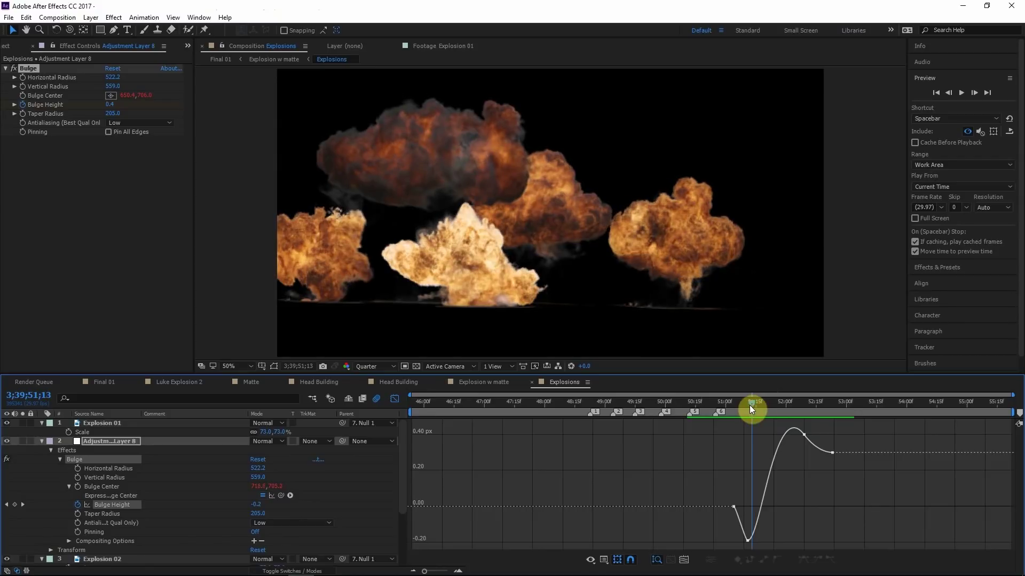
pyautogui.click(14, 68)
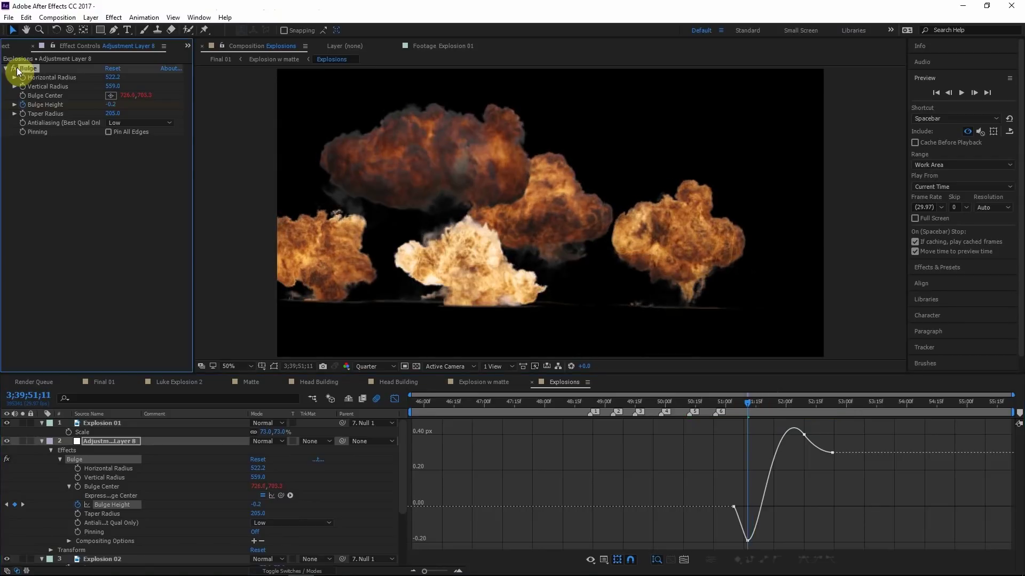
pyautogui.press('pagedown')
pyautogui.press('pagedown')
pyautogui.press('pagedown')
pyautogui.click(14, 69)
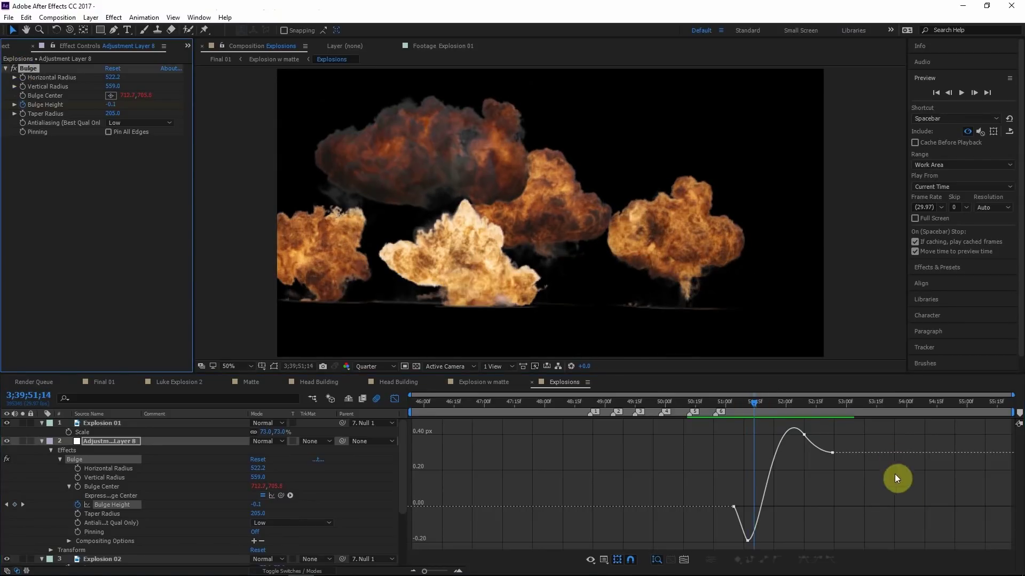
pyautogui.moveTo(747, 401); pyautogui.dragTo(792, 408)
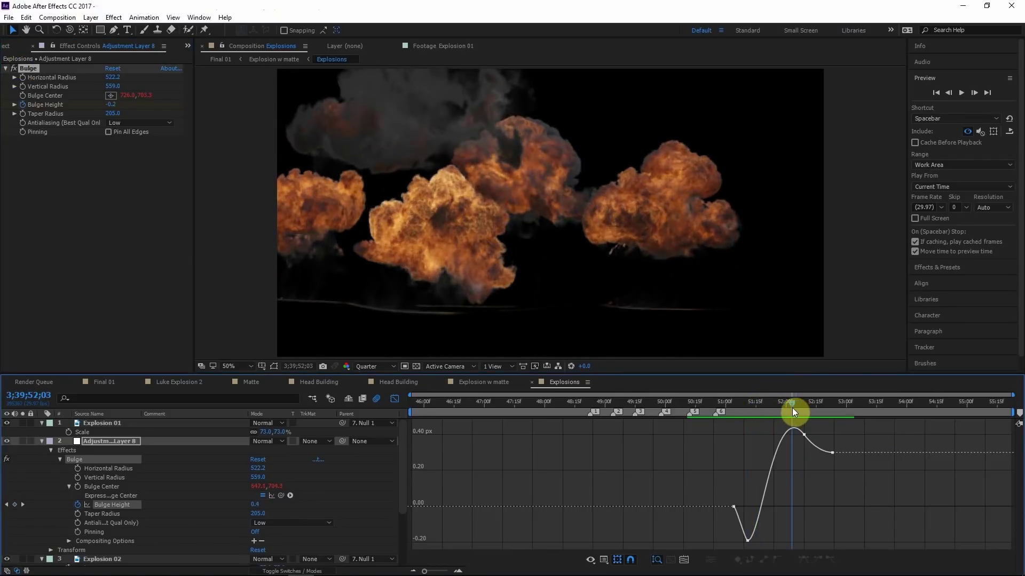
pyautogui.click(14, 69)
pyautogui.click(14, 68)
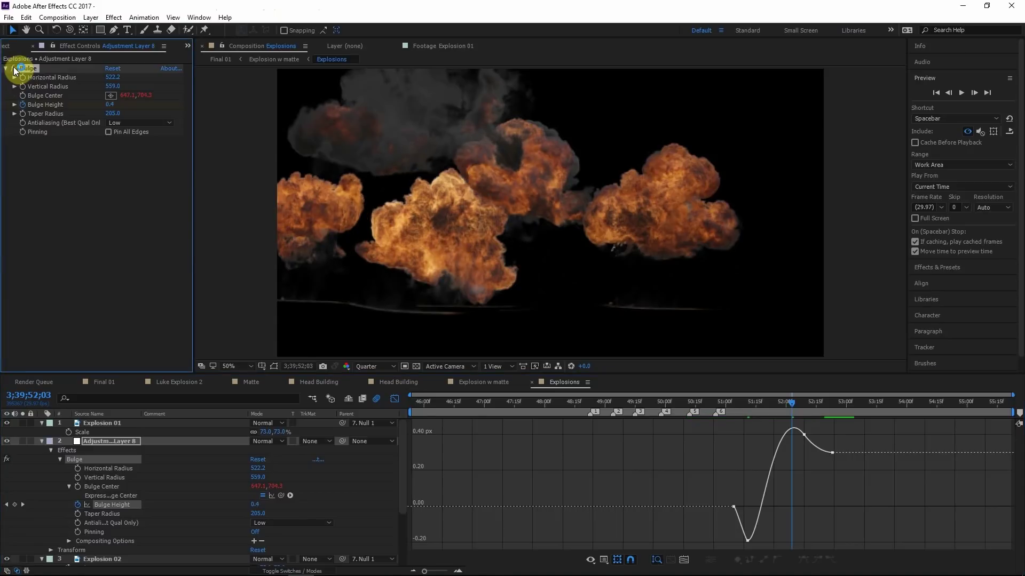
pyautogui.click(12, 69)
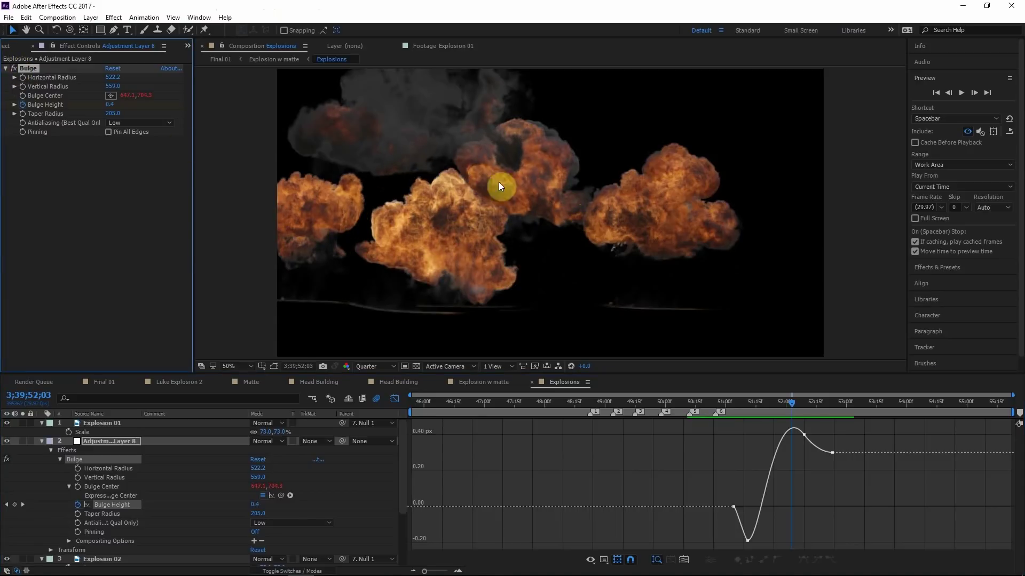
pyautogui.moveTo(788, 417); pyautogui.dragTo(754, 416)
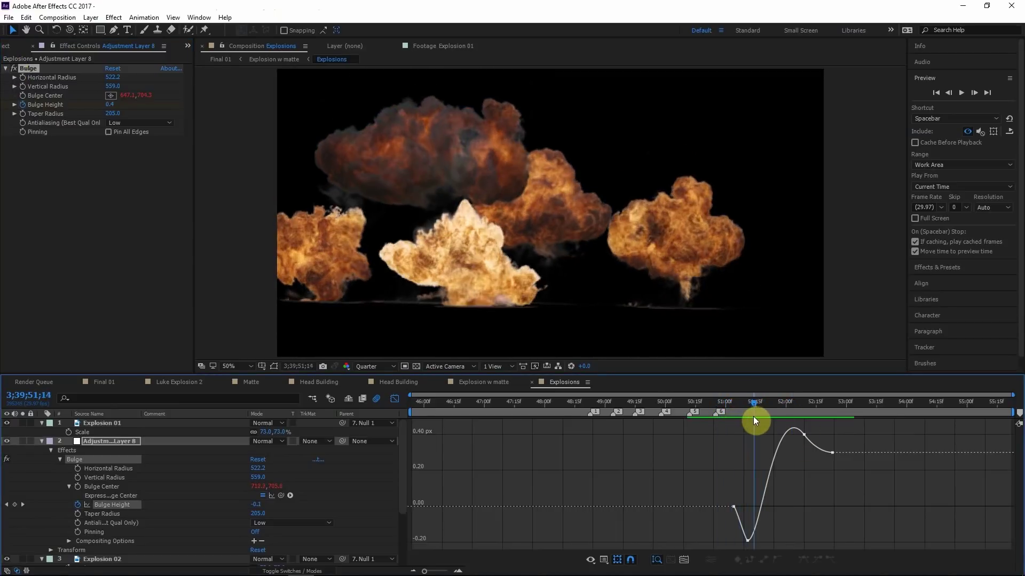
pyautogui.click(15, 68)
pyautogui.click(15, 68)
pyautogui.moveTo(760, 403); pyautogui.dragTo(795, 401)
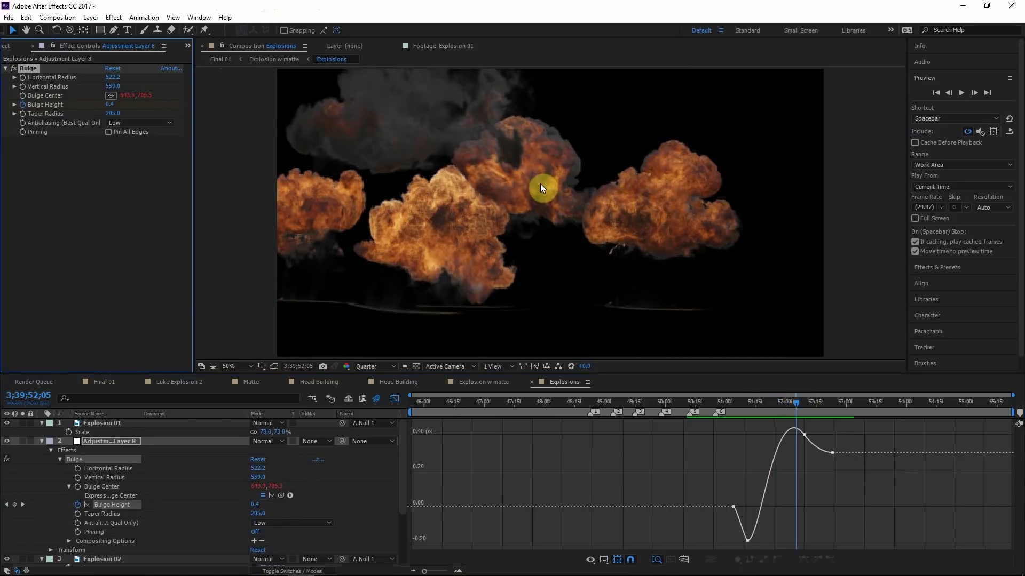
# - Set the preview resolution to Half and inspect the bulged explosion close up and in the full frame
pyautogui.scroll(2, 540, 188)
pyautogui.click(393, 366)
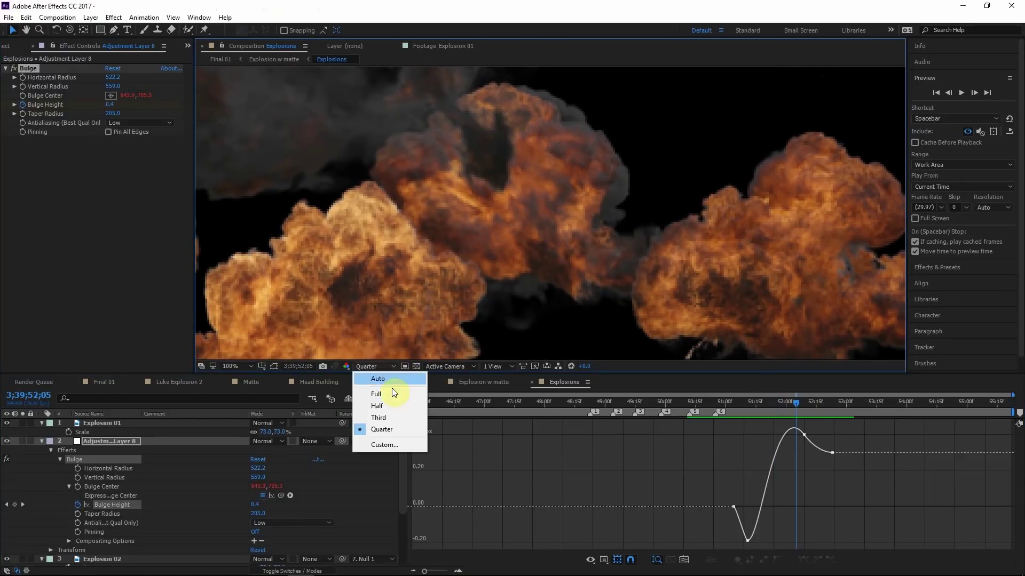
pyautogui.click(385, 404)
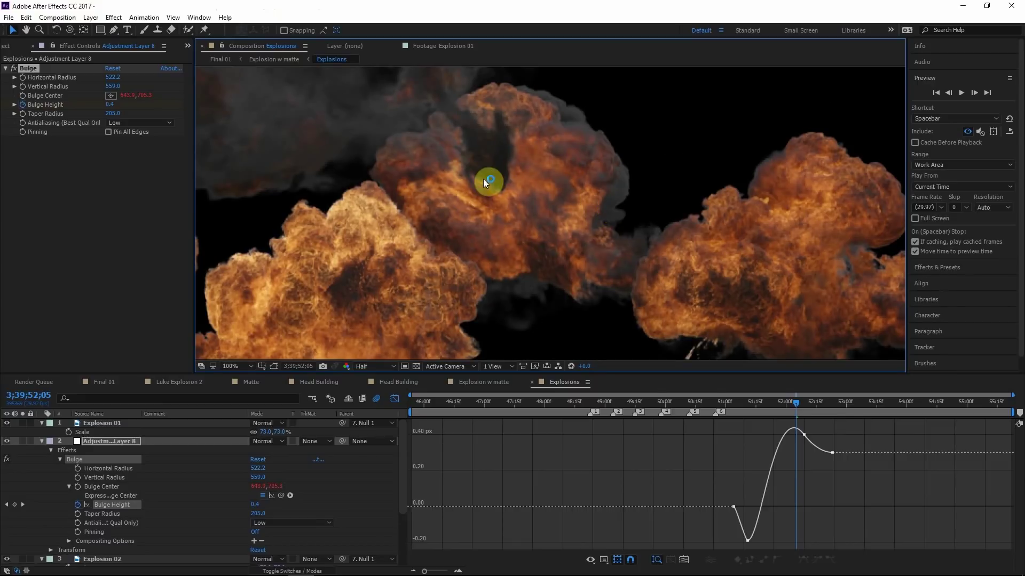
pyautogui.scroll(-2, 500, 180)
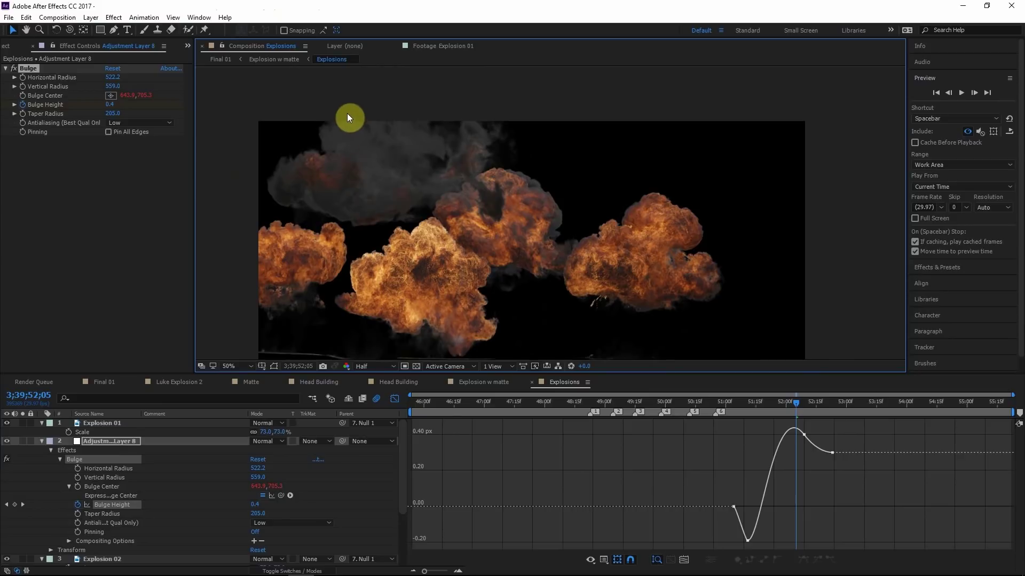
# - View the Plume 01 stock footage up to about 0;00;09;10 and return to the Luke Explosion 2 composition
pyautogui.click(168, 385)
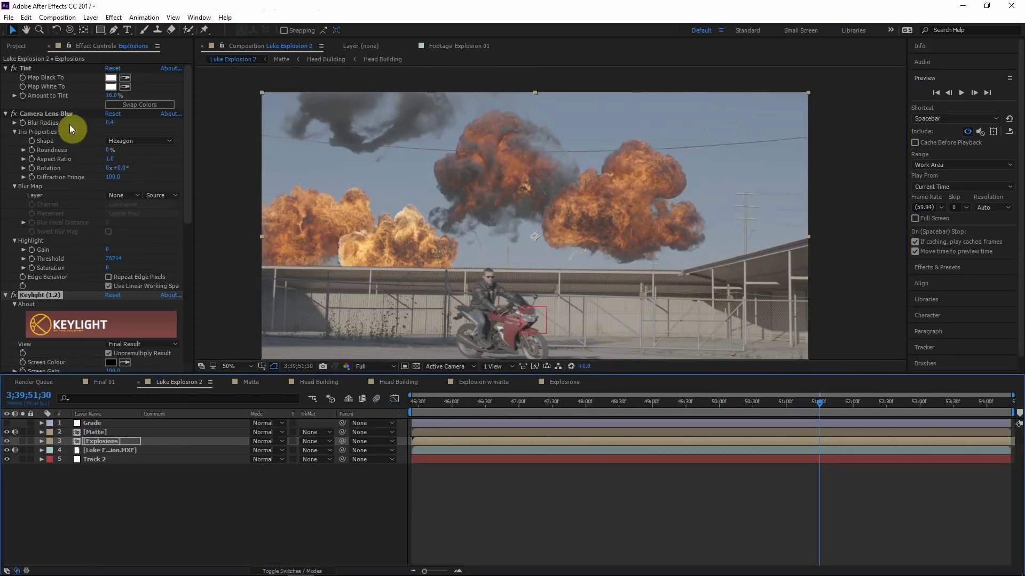
pyautogui.click(16, 48)
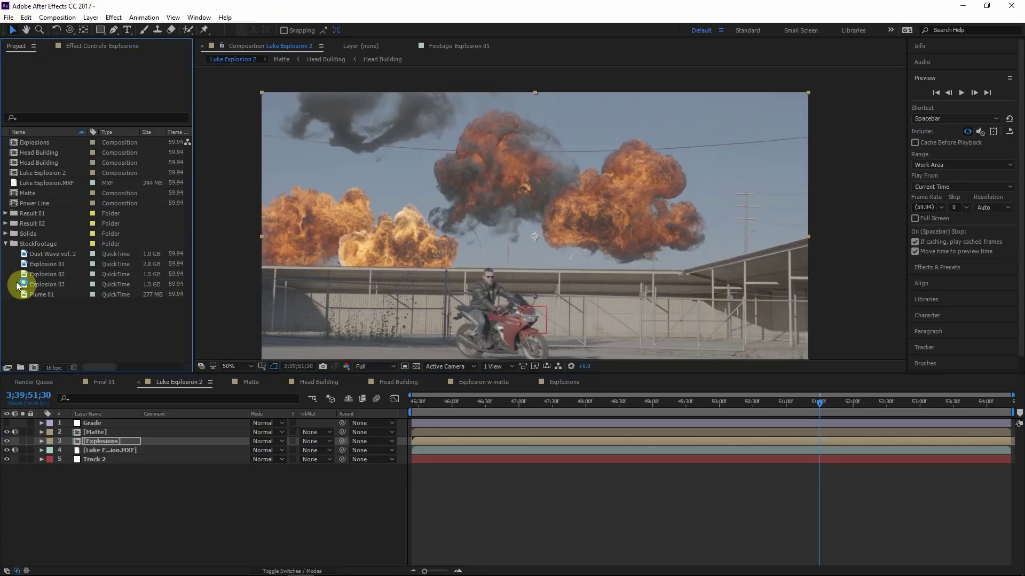
pyautogui.doubleClick(24, 294)
pyautogui.hotkey('shift', '/')
pyautogui.moveTo(204, 341); pyautogui.dragTo(462, 301)
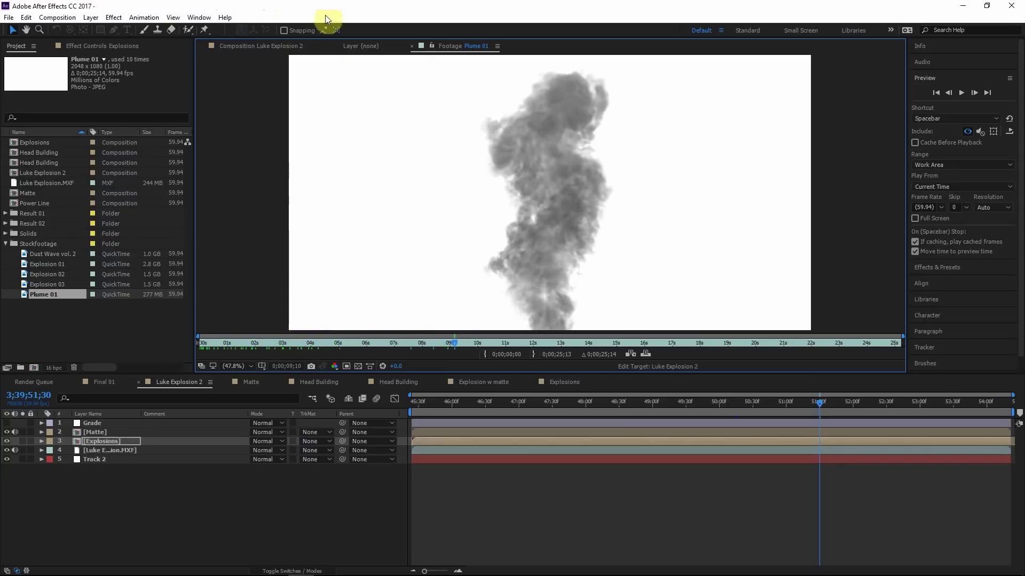
pyautogui.scroll(2, 516, 221)
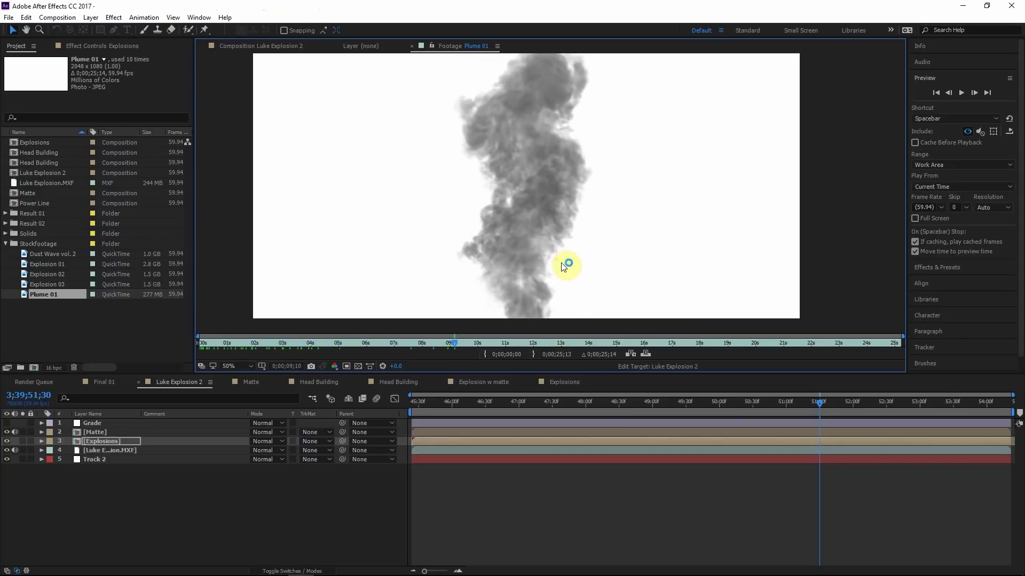
pyautogui.scroll(-3, 536, 284)
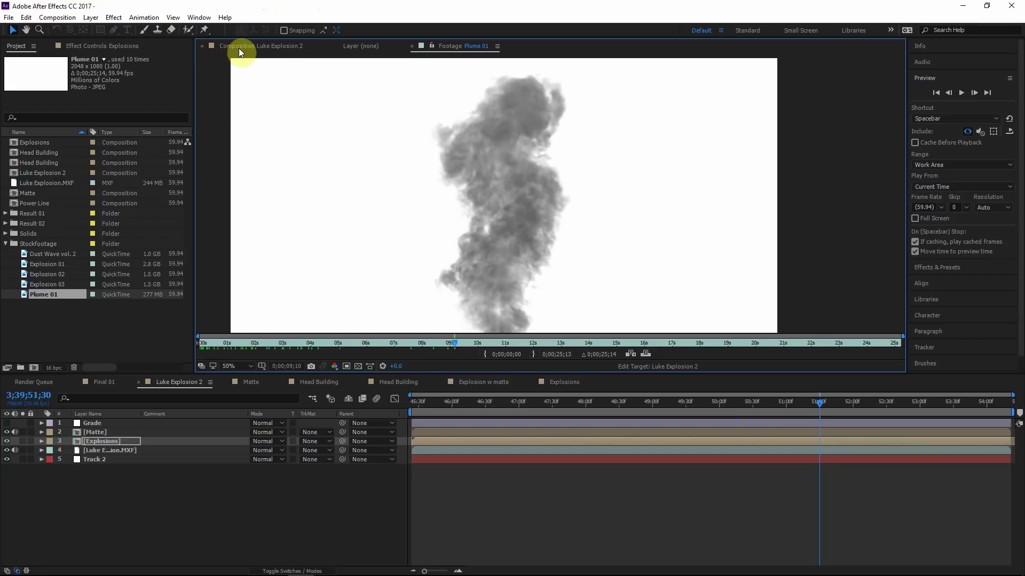
pyautogui.click(238, 48)
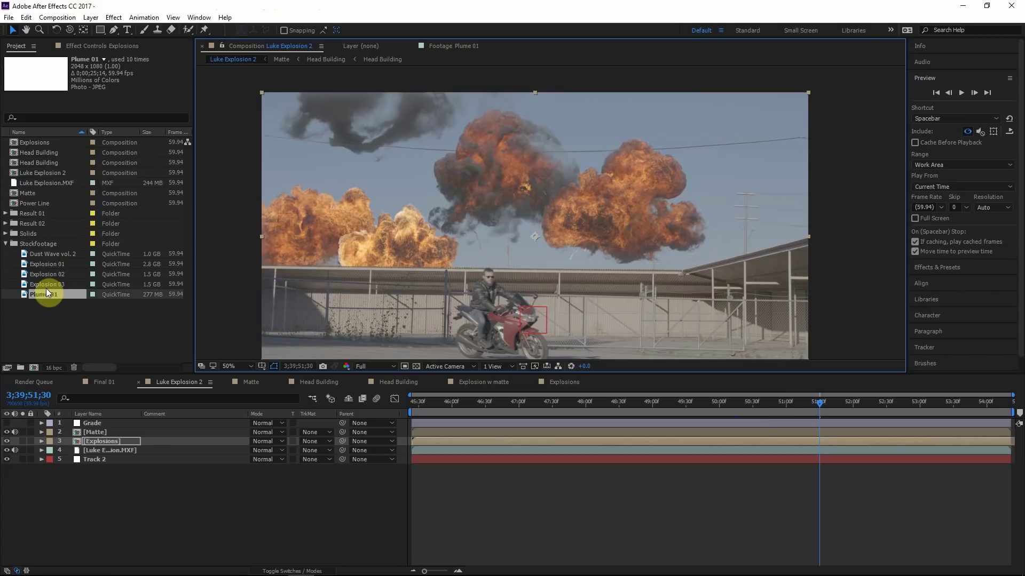
# - Add the Plume 01 footage directly below the Explosions layer and set its blending mode to Multiply
pyautogui.moveTo(46, 288); pyautogui.dragTo(111, 444)
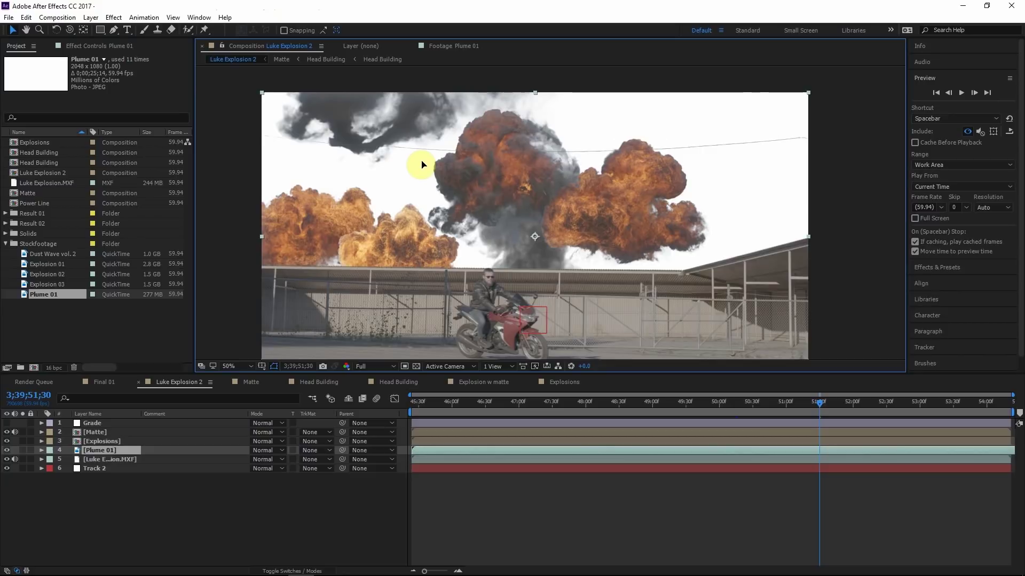
pyautogui.click(264, 449)
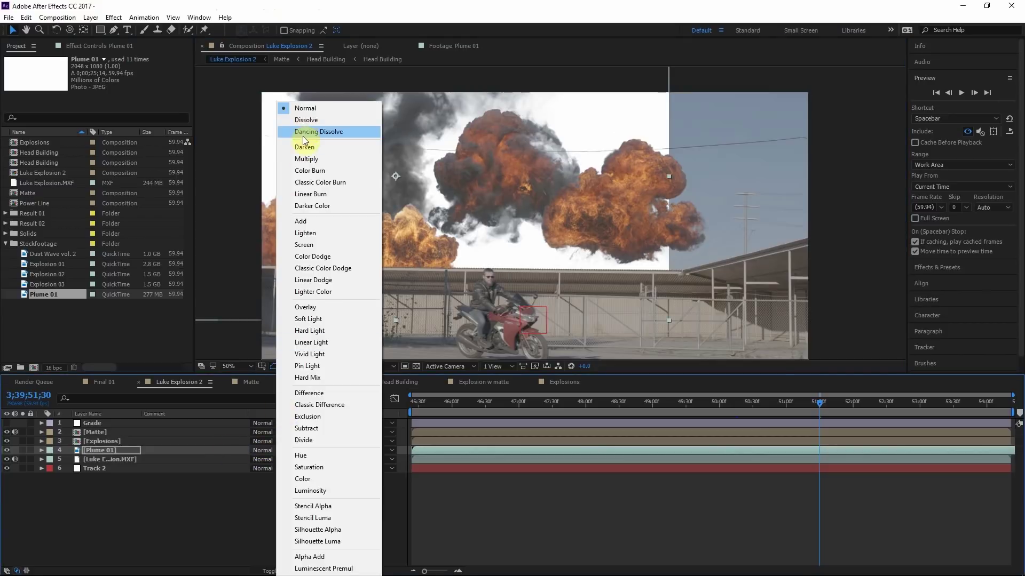
pyautogui.click(299, 167)
# - Delay the Plume 01 layer to start at about 3;39;49;33 and time-stretch it to 75%
pyautogui.moveTo(518, 202)
pyautogui.mouseDown()
pyautogui.moveTo(504, 210)
pyautogui.moveTo(494, 197)
pyautogui.moveTo(506, 197)
pyautogui.mouseUp()
pyautogui.moveTo(567, 452); pyautogui.dragTo(725, 449)
pyautogui.rightClick(726, 449)
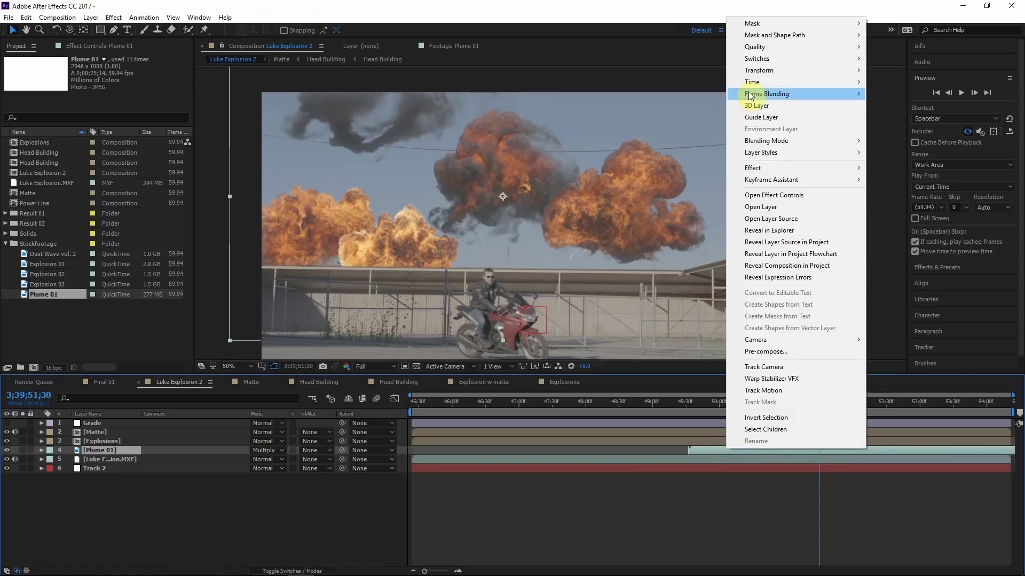
pyautogui.moveTo(766, 86)
pyautogui.click(939, 105)
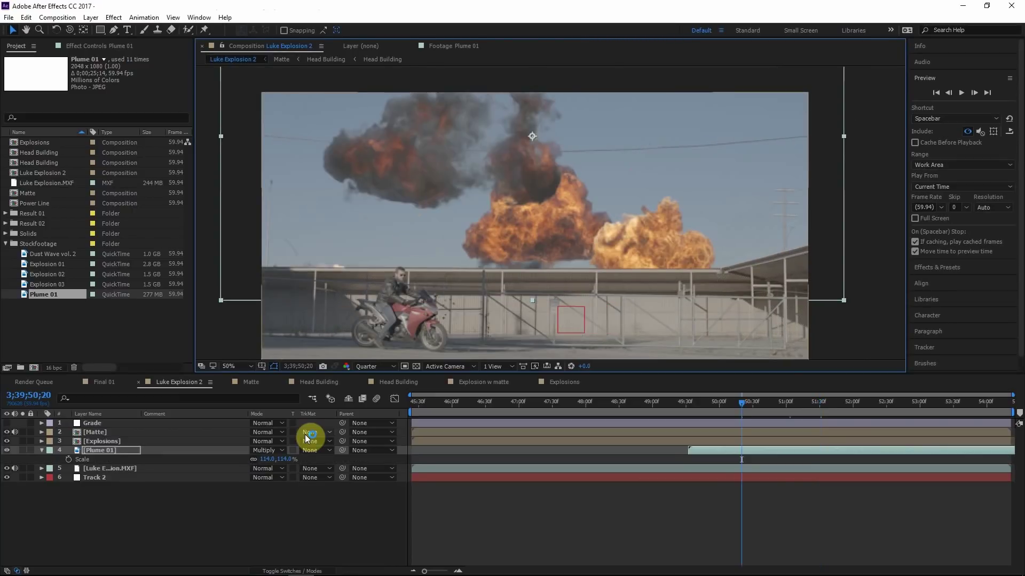
# - Parent Plume 01 to Track 2, position its base at the building roofline behind the first explosion, and scale it to 143.2%
pyautogui.moveTo(342, 450); pyautogui.dragTo(95, 477)
pyautogui.click(531, 264)
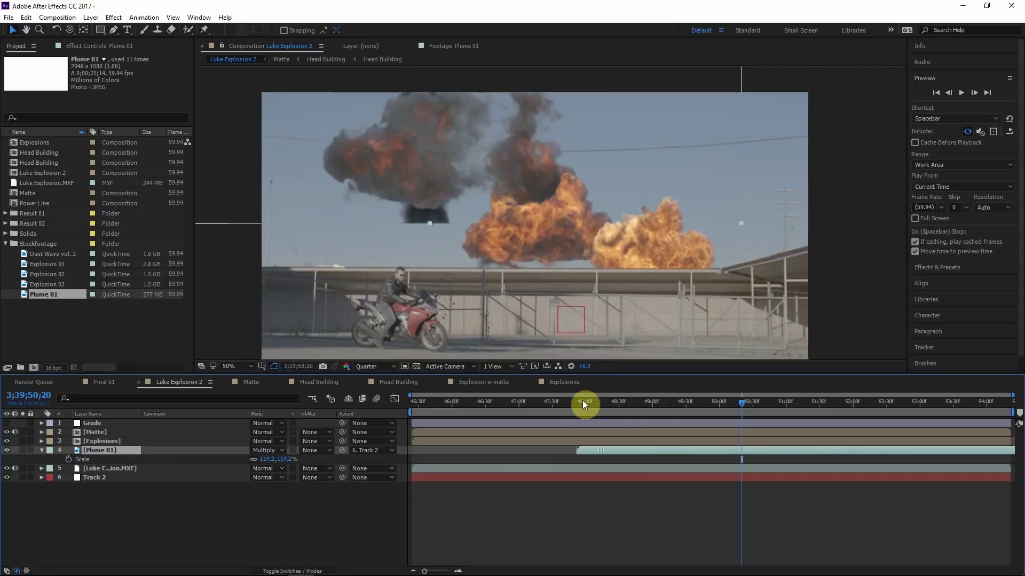
pyautogui.click(566, 407)
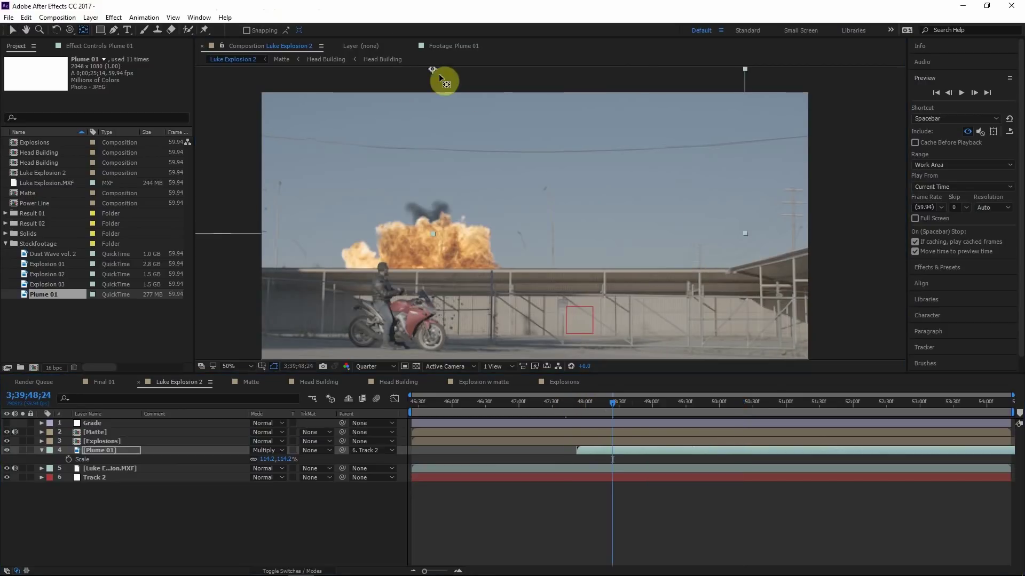
pyautogui.moveTo(432, 69); pyautogui.dragTo(428, 216)
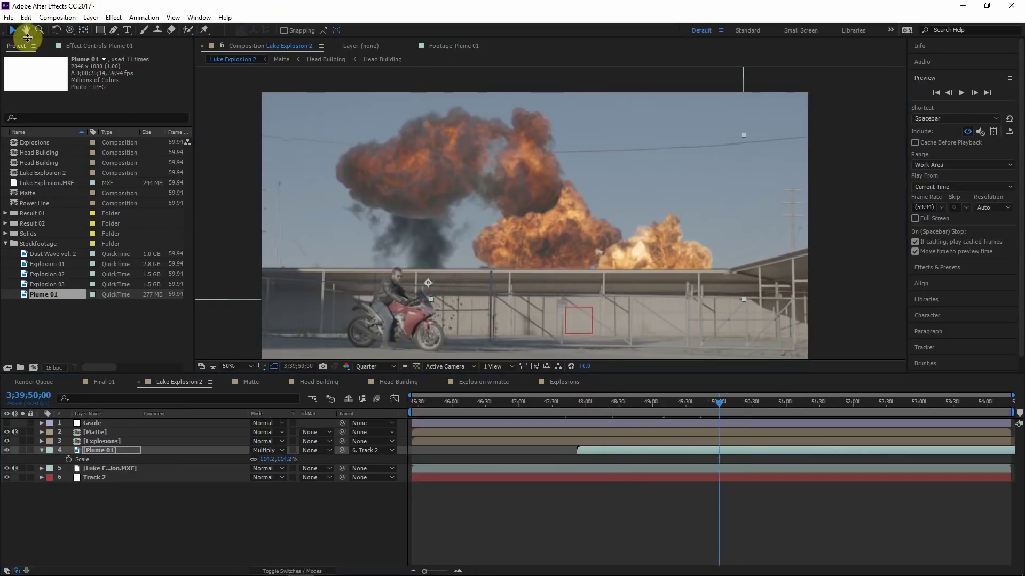
pyautogui.press('v')
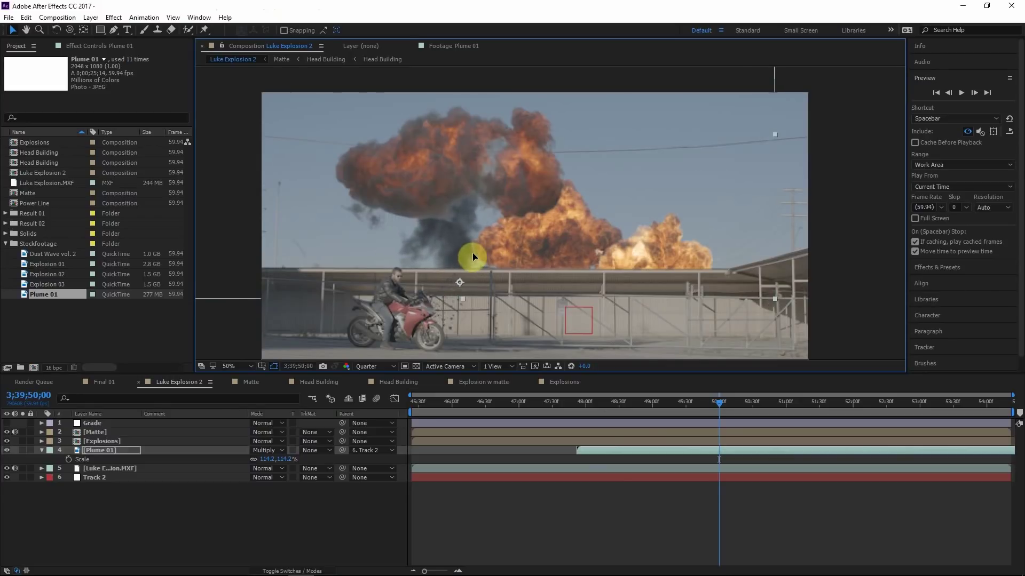
pyautogui.moveTo(265, 460); pyautogui.dragTo(274, 457)
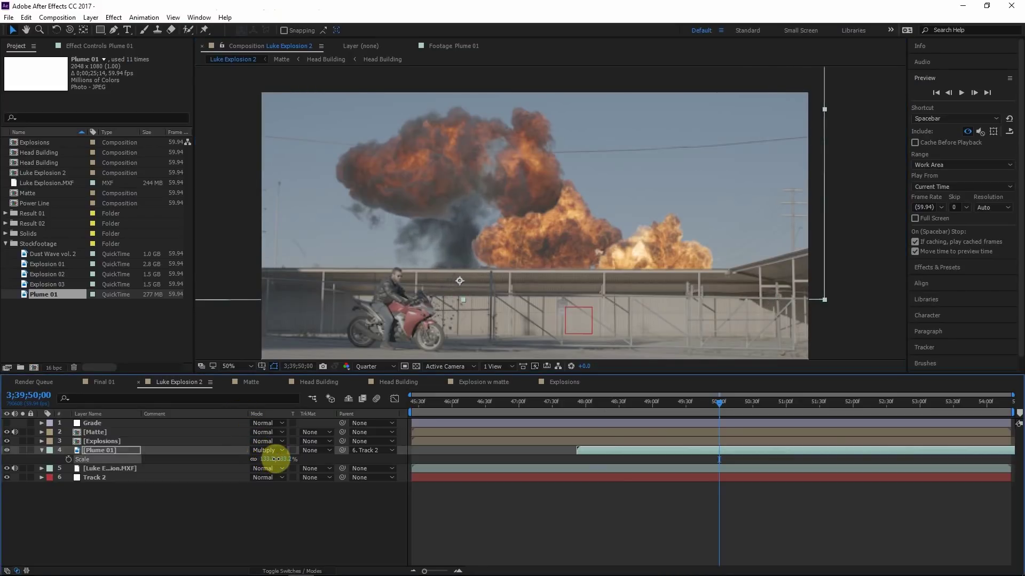
# - Check the plume's timing against the first explosion and move the Plume 01 layer's start to about 3;39;47;00
pyautogui.click(587, 396)
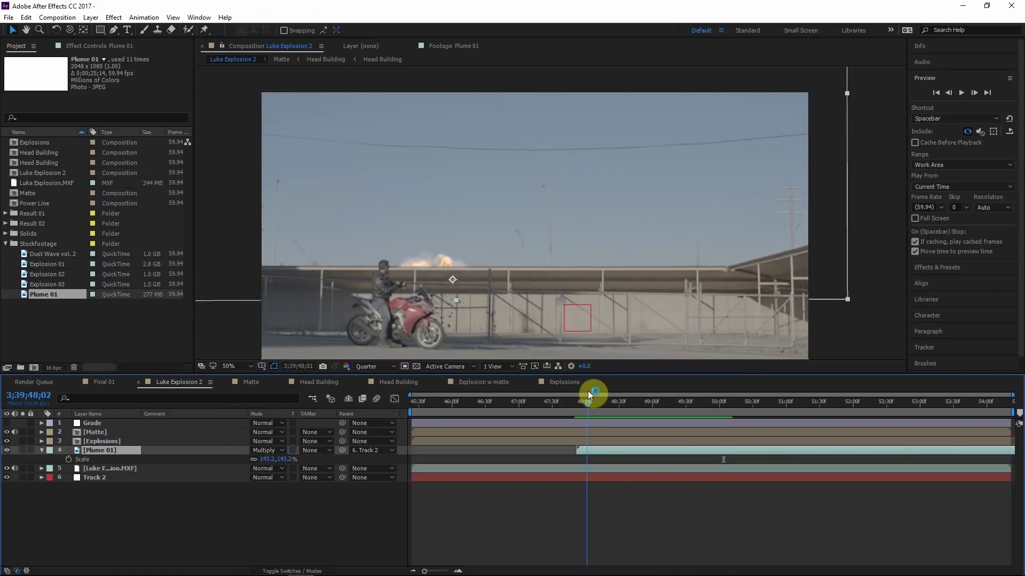
pyautogui.moveTo(588, 394); pyautogui.dragTo(614, 395)
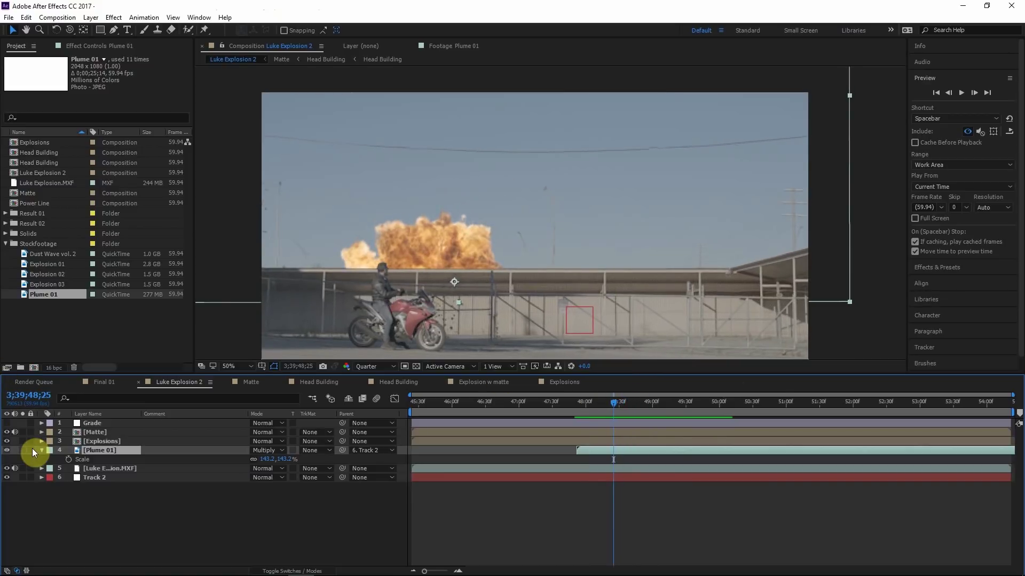
pyautogui.moveTo(687, 397); pyautogui.dragTo(693, 396)
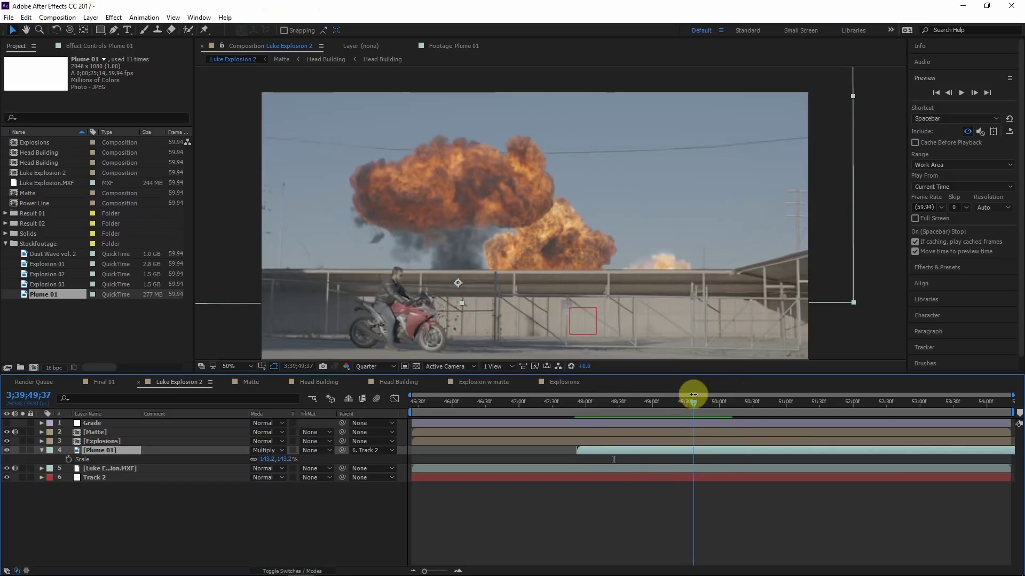
pyautogui.moveTo(720, 453); pyautogui.dragTo(663, 451)
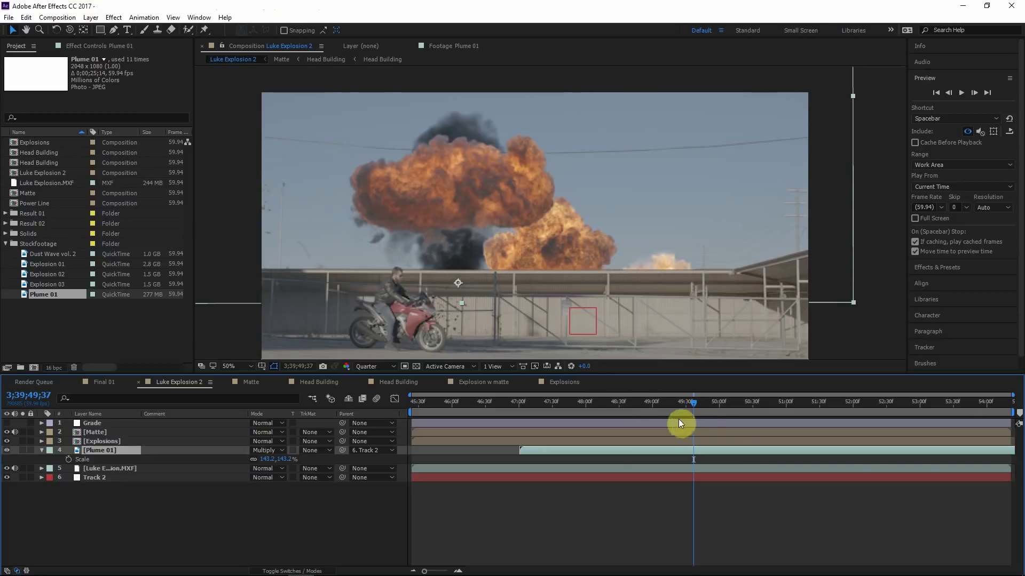
# - At 3;39;49;15, apply a Linear Wipe to Plume 01 with a 180° wipe angle and raise its completion to hide the upper smoke
pyautogui.click(669, 405)
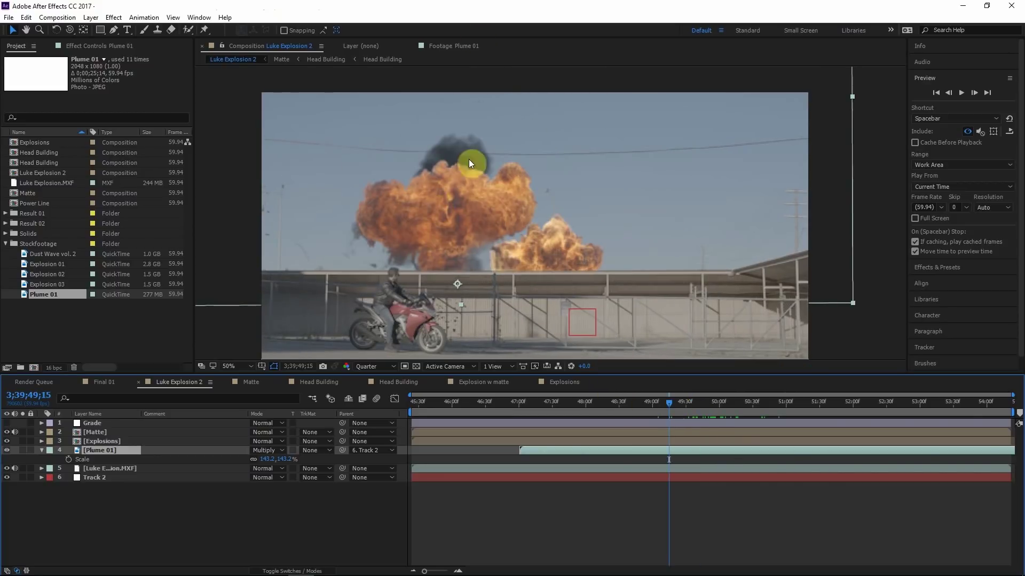
pyautogui.click(950, 268)
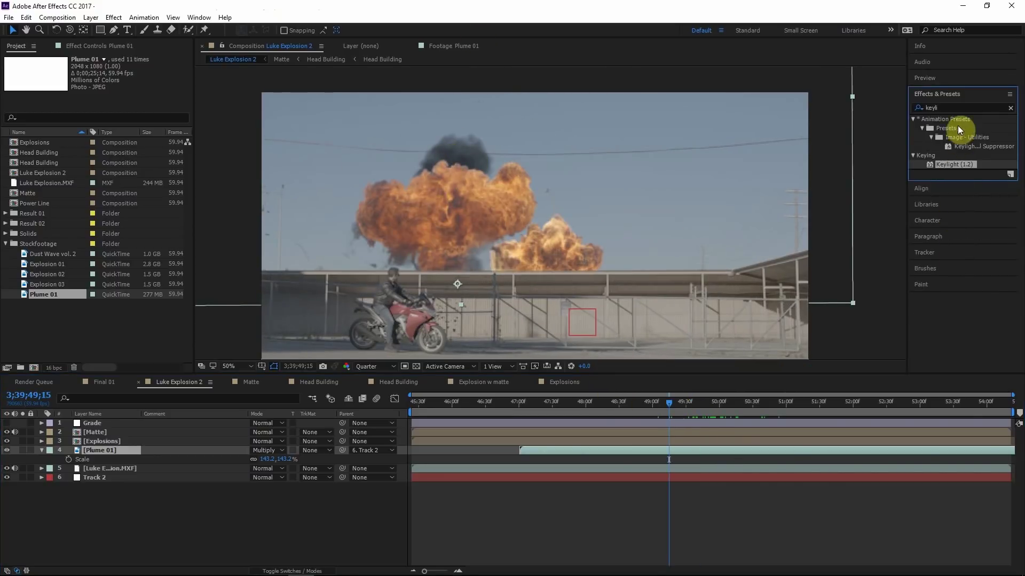
pyautogui.write('linear')
pyautogui.doubleClick(953, 209)
pyautogui.moveTo(109, 77); pyautogui.dragTo(134, 76)
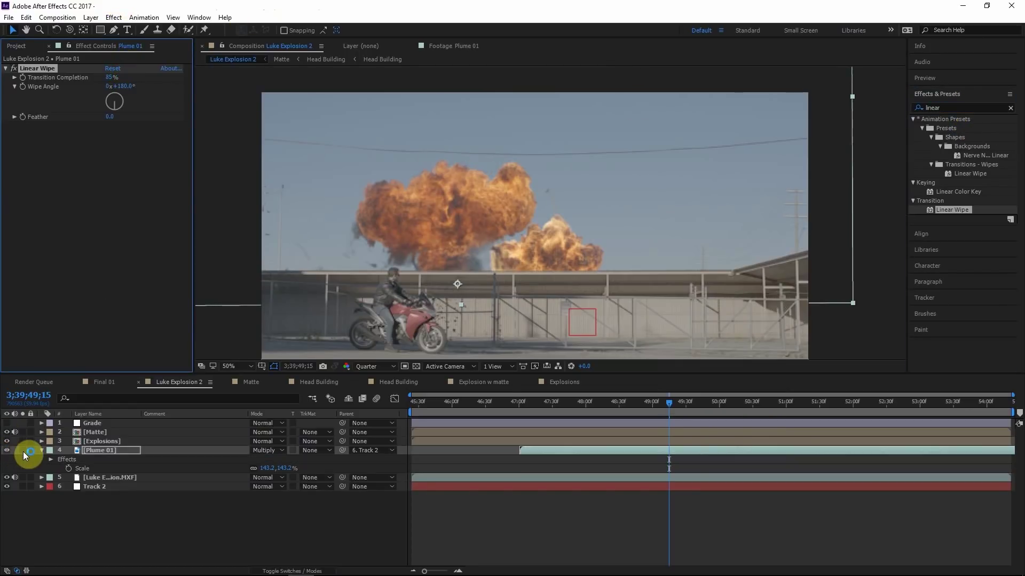
# - Move Plume 01 above the Explosions layer and set its Linear Wipe to 79% completion with a feather of 120
pyautogui.hotkey('ctrl', ']')
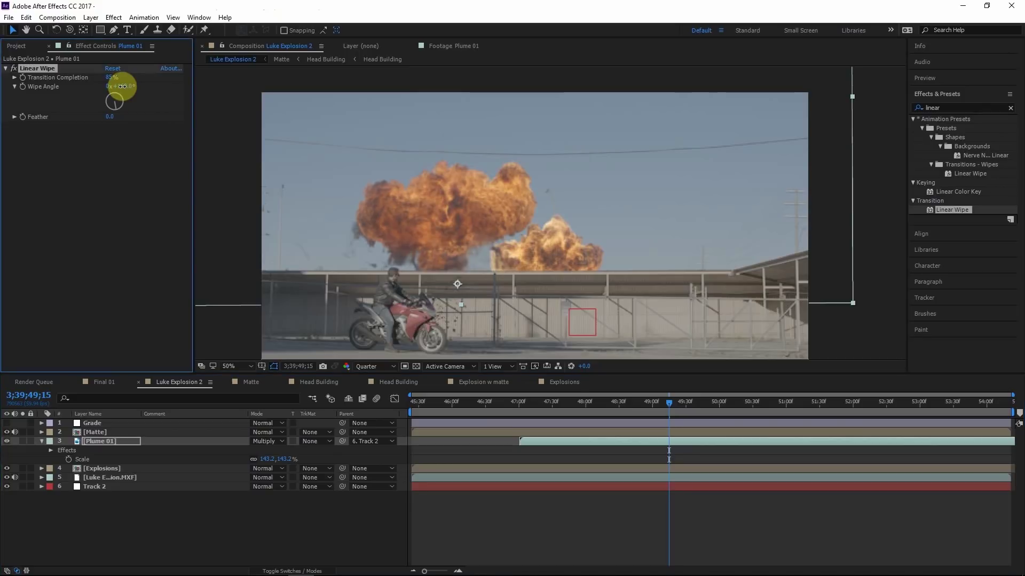
pyautogui.moveTo(119, 79); pyautogui.dragTo(106, 75)
pyautogui.moveTo(113, 115); pyautogui.dragTo(132, 113)
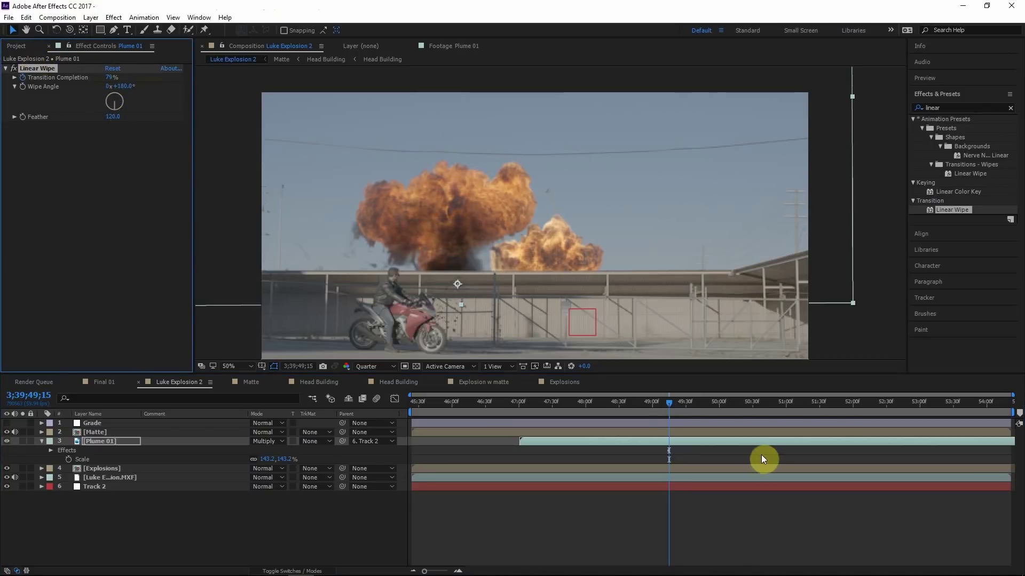
# - Keyframe a decreasing Linear Wipe completion at about 3;39;50;20 and 3;39;51;45 to reveal the plume as it rises
pyautogui.moveTo(667, 410); pyautogui.dragTo(742, 406)
pyautogui.click(103, 79)
pyautogui.moveTo(103, 79); pyautogui.dragTo(98, 79)
pyautogui.moveTo(744, 406); pyautogui.dragTo(818, 403)
pyautogui.moveTo(110, 79); pyautogui.dragTo(91, 79)
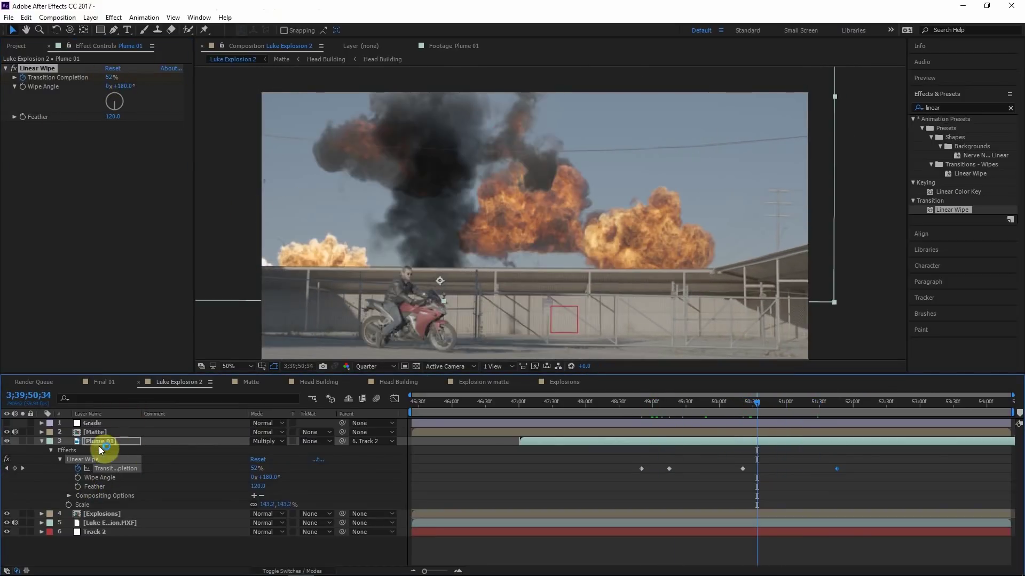
# - Move the Plume 01 layer back directly below the Explosions layer and check the shot at 3;39;49;33
pyautogui.click(42, 441)
pyautogui.moveTo(105, 440); pyautogui.dragTo(135, 457)
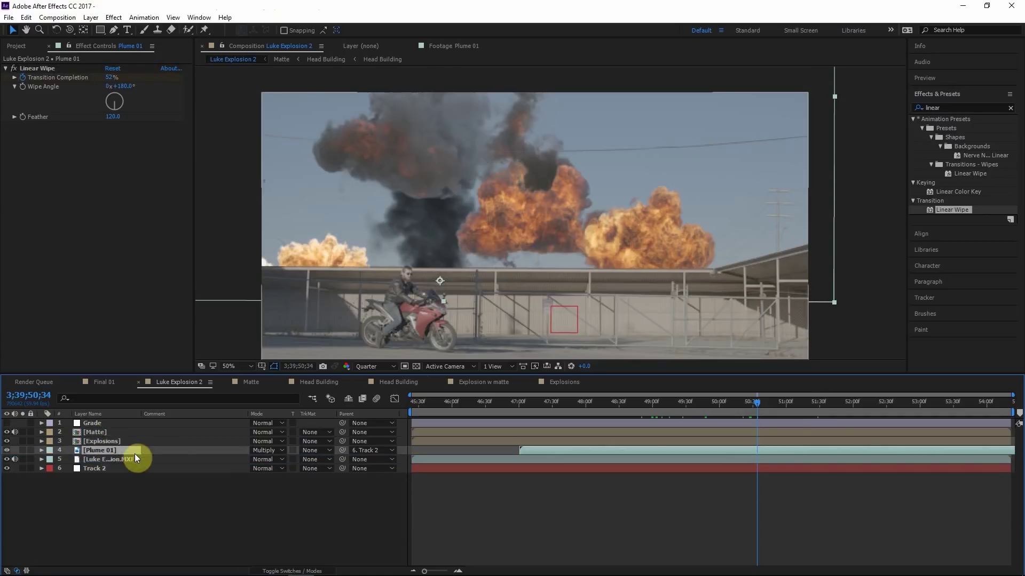
pyautogui.click(689, 414)
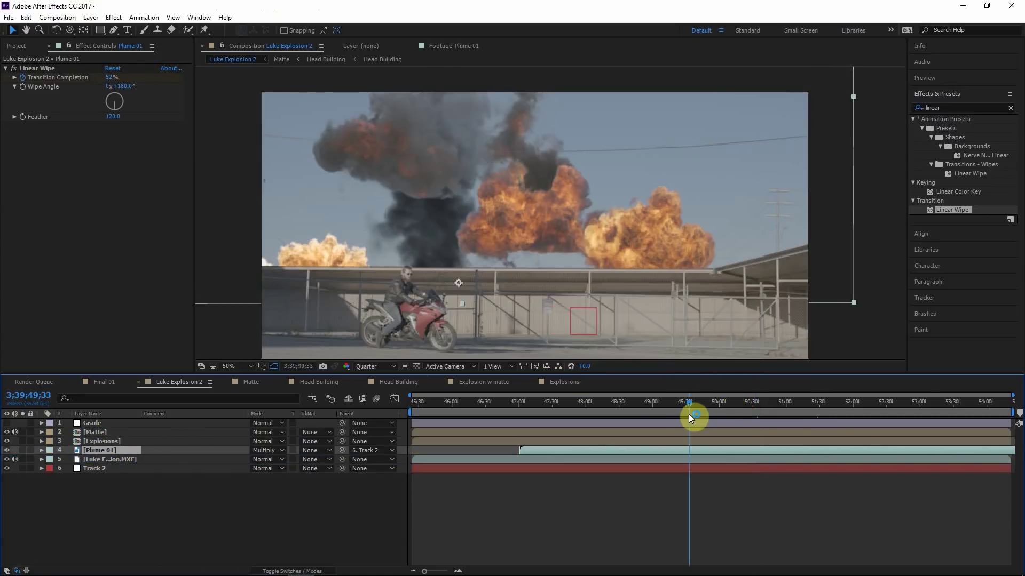
# - Duplicate Plume 01, place the copy behind the middle explosion starting at about 3;39;48;05, and reduce its scale
pyautogui.click(792, 415)
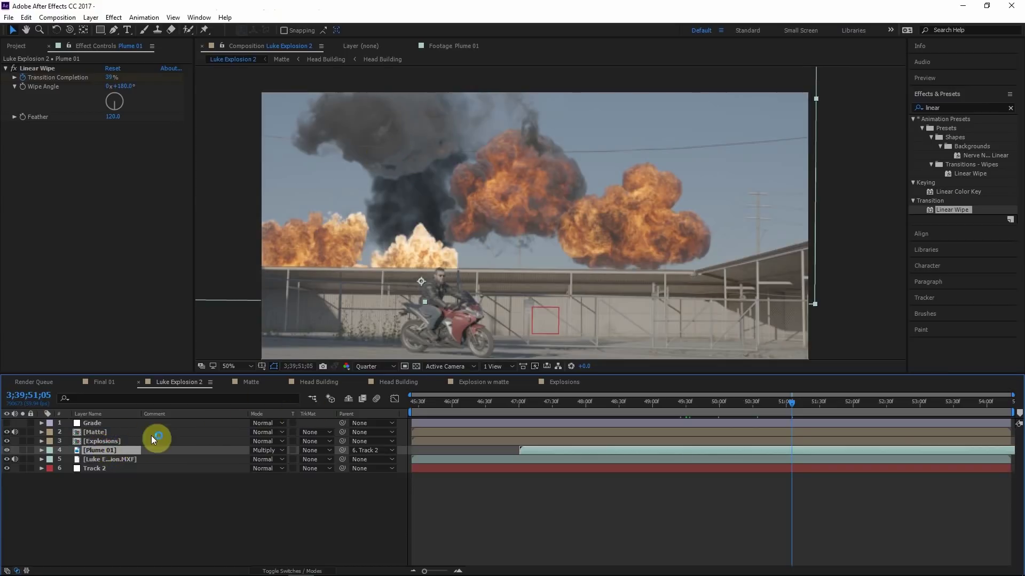
pyautogui.hotkey('ctrl', 'd')
pyautogui.moveTo(402, 269); pyautogui.dragTo(529, 234)
pyautogui.moveTo(570, 451); pyautogui.dragTo(642, 452)
pyautogui.press('s')
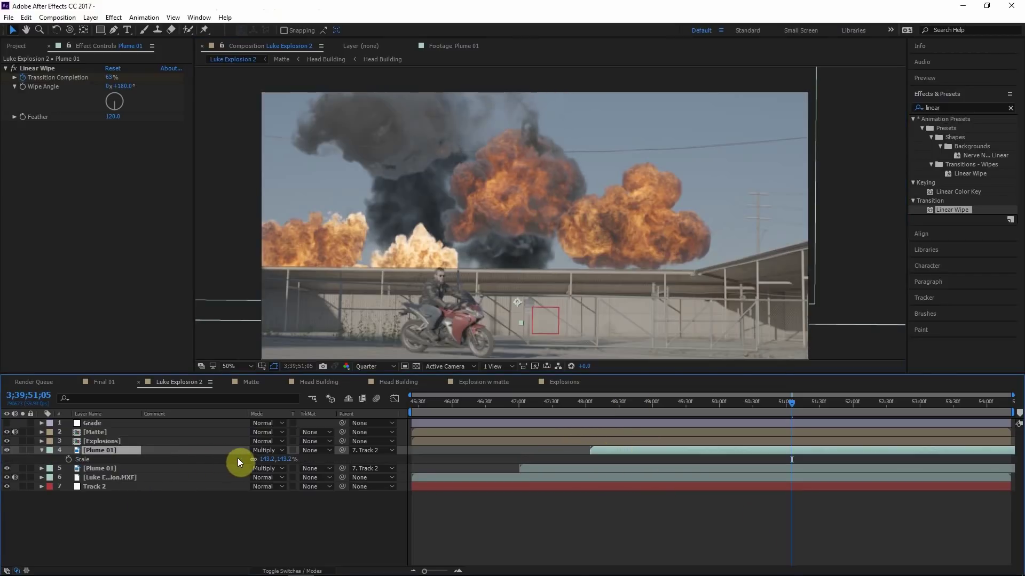
pyautogui.moveTo(267, 461); pyautogui.dragTo(262, 465)
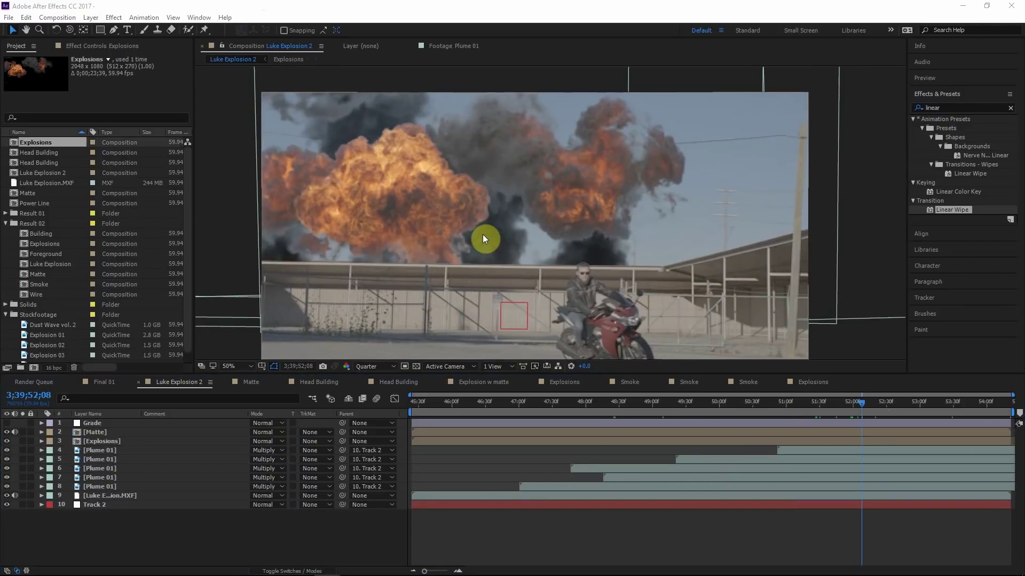
# - Pre-compose the five Plume 01 layers and Track 2 into a composition named Smoke
pyautogui.click(93, 460)
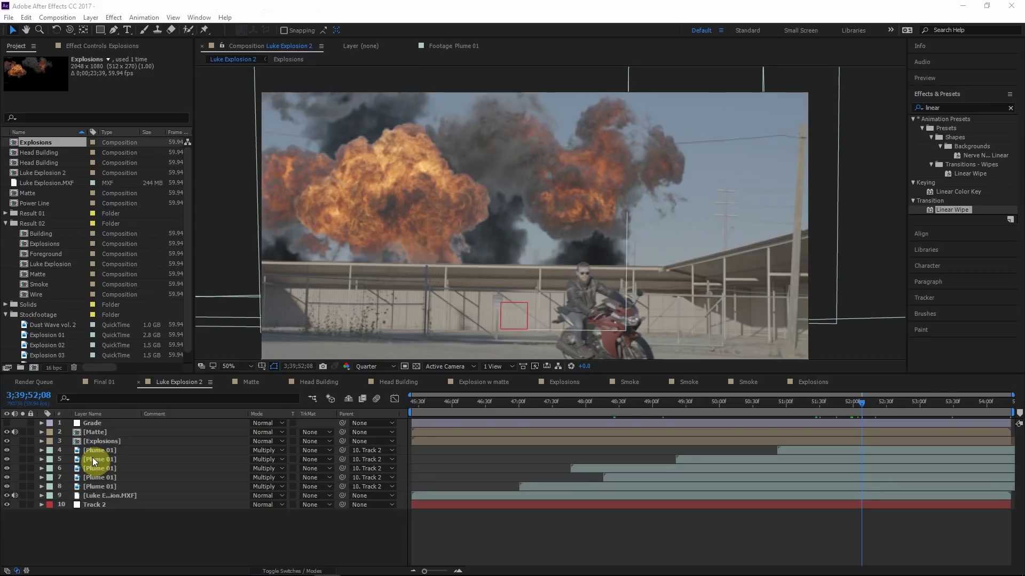
pyautogui.click(104, 450)
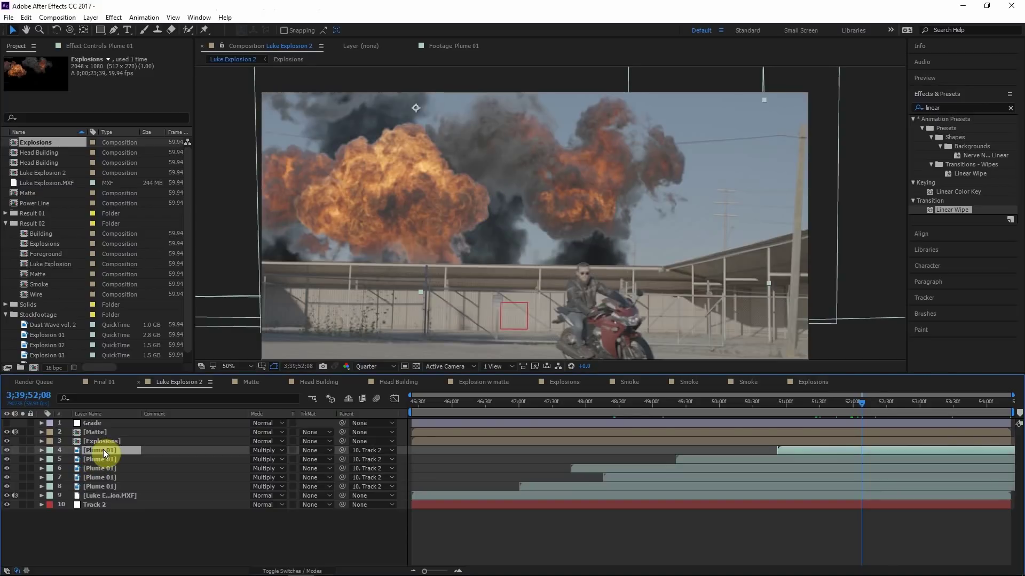
pyautogui.keyDown('shift'); pyautogui.click(107, 487); pyautogui.keyUp('shift')
pyautogui.keyDown('ctrl'); pyautogui.click(109, 505); pyautogui.keyUp('ctrl')
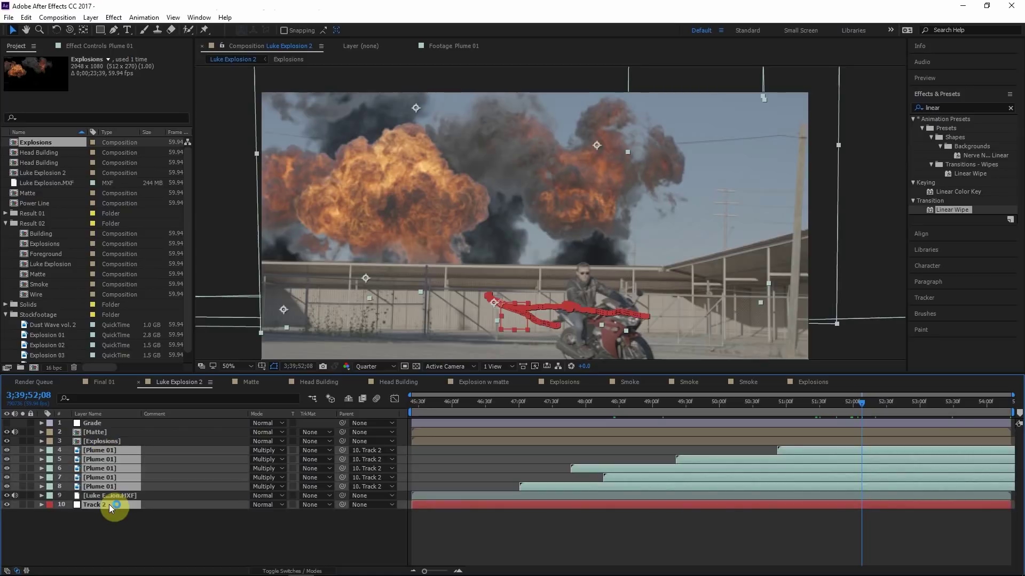
pyautogui.hotkey('ctrl', 'shift', 'c')
pyautogui.write('Smoke')
pyautogui.press('Return')
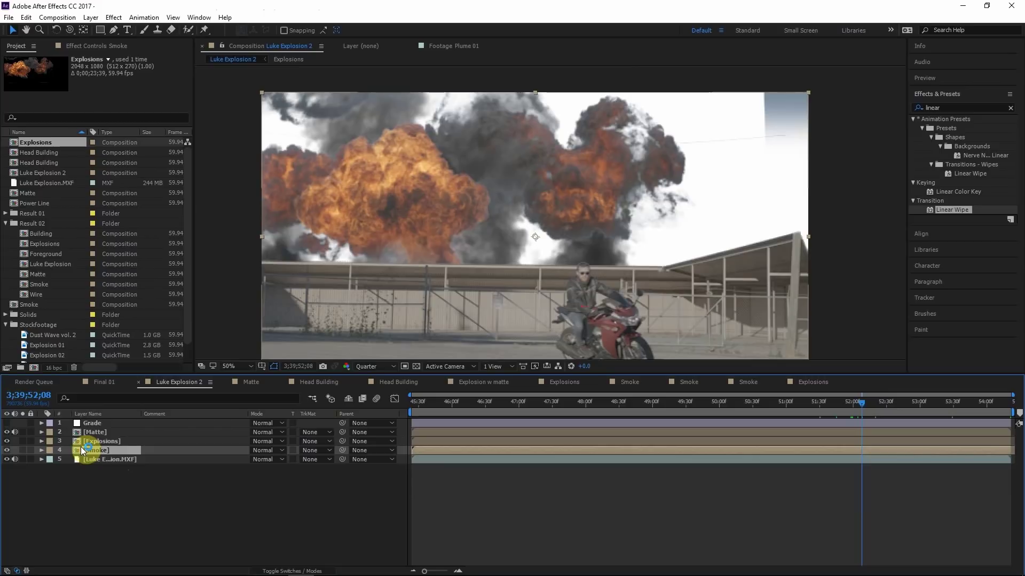
# - Open the Smoke composition and set the blending mode of all five Plume 01 layers to Darken
pyautogui.doubleClick(82, 451)
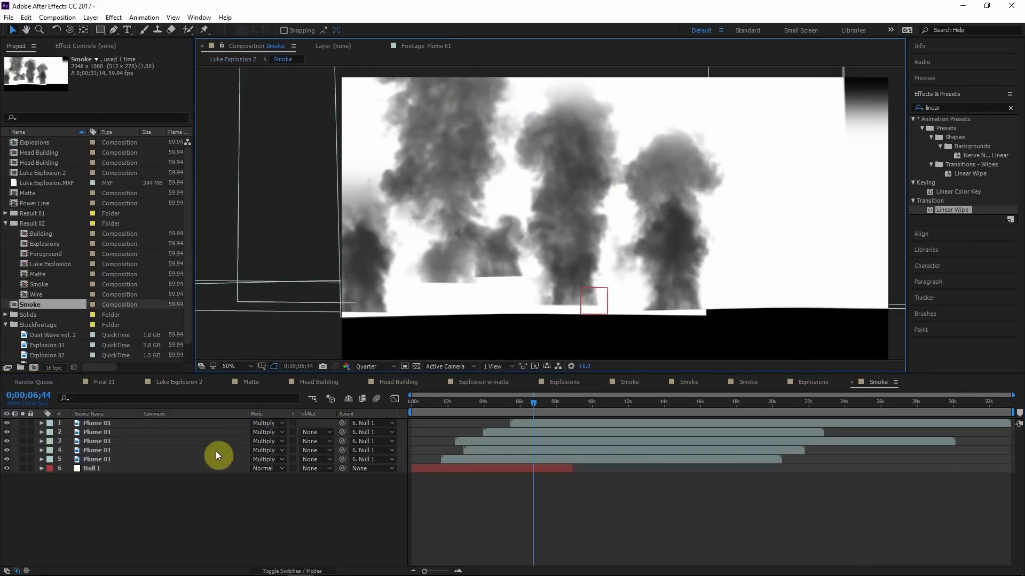
pyautogui.click(110, 426)
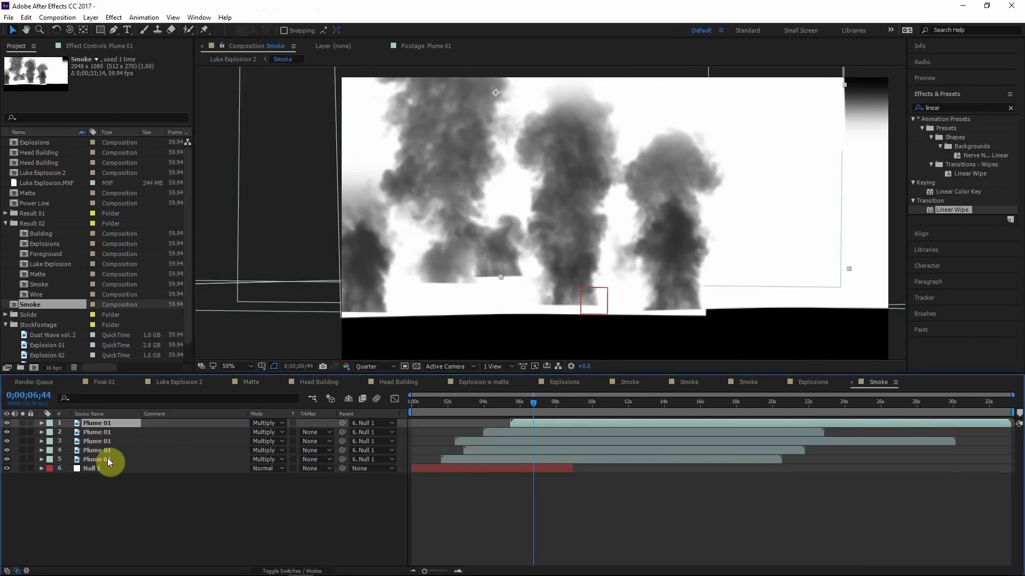
pyautogui.keyDown('shift'); pyautogui.click(102, 459); pyautogui.keyUp('shift')
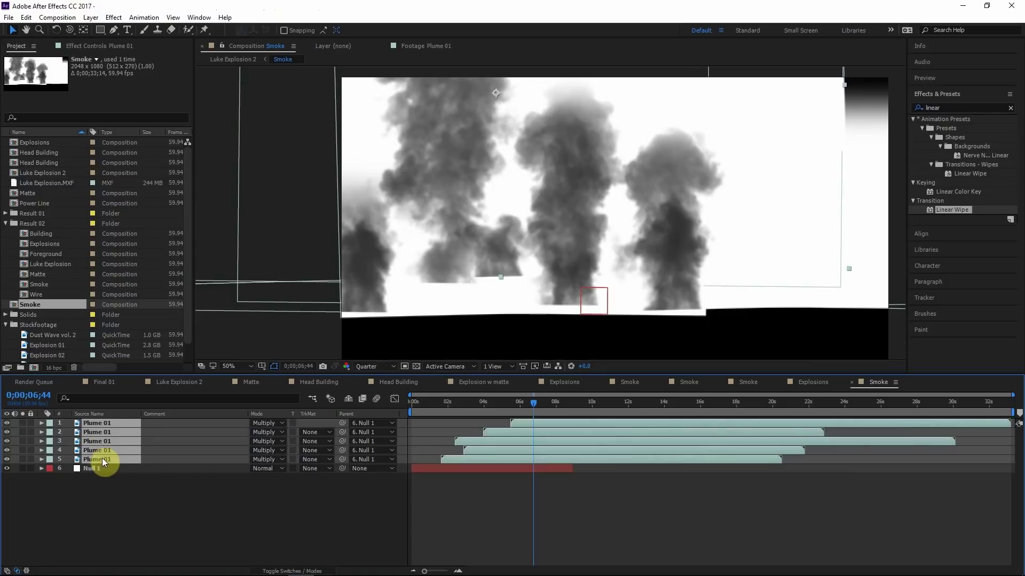
pyautogui.click(280, 440)
pyautogui.click(315, 150)
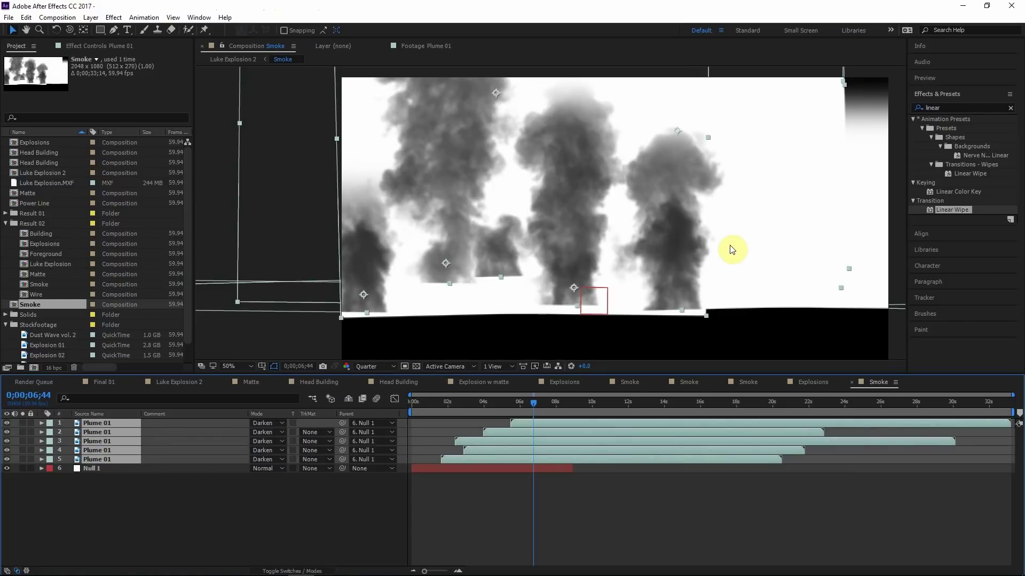
# - Compare the five plume layers in Multiply and Darken modes at 0;00;09;08, returning them to Darken
pyautogui.click(576, 402)
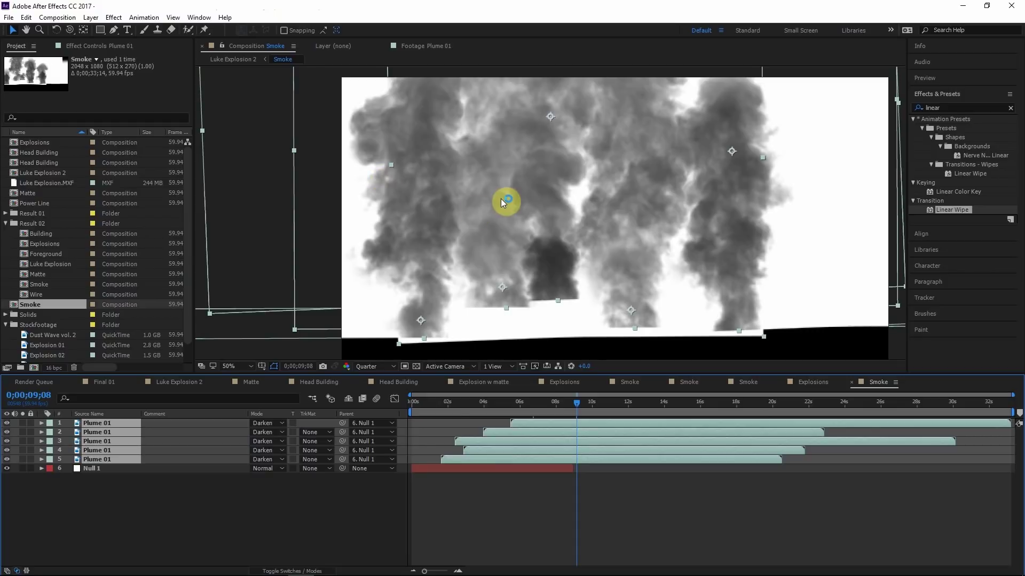
pyautogui.click(282, 441)
pyautogui.click(317, 161)
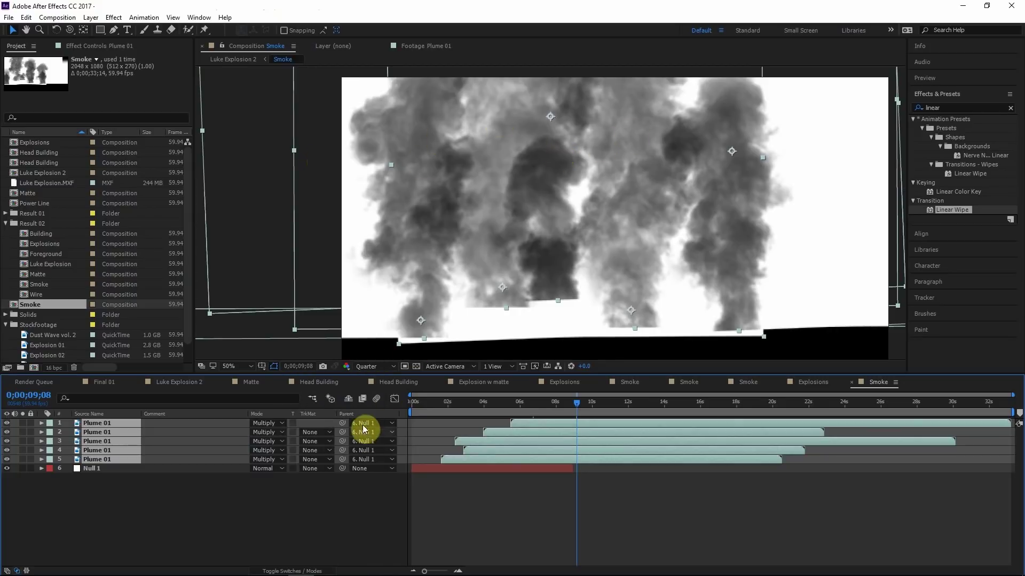
pyautogui.click(267, 451)
pyautogui.click(304, 148)
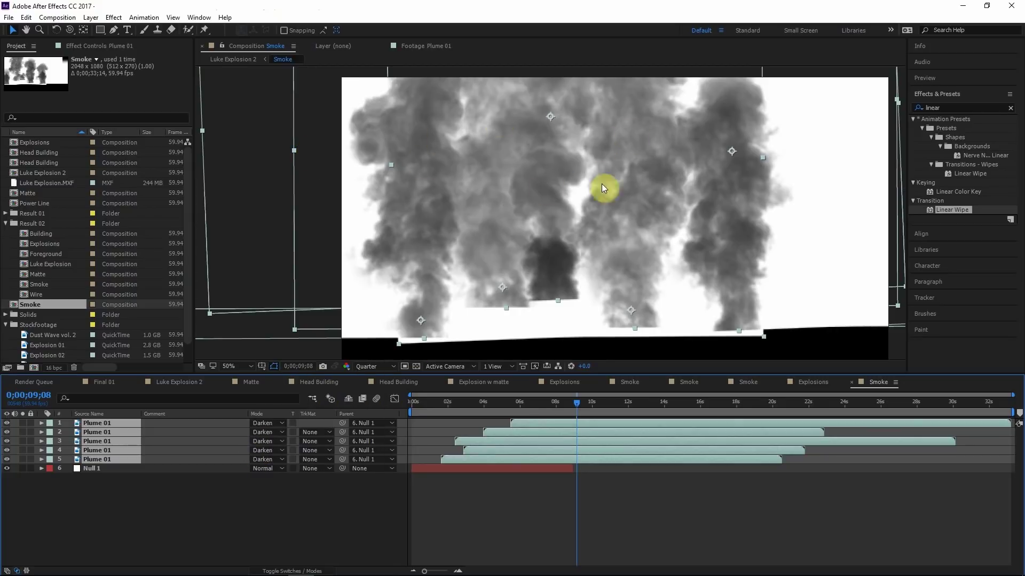
# - Set the preview resolution to Half and inspect the overlapping smoke plumes close up and in the full frame
pyautogui.scroll(1, 455, 227)
pyautogui.moveTo(455, 227); pyautogui.dragTo(530, 326)
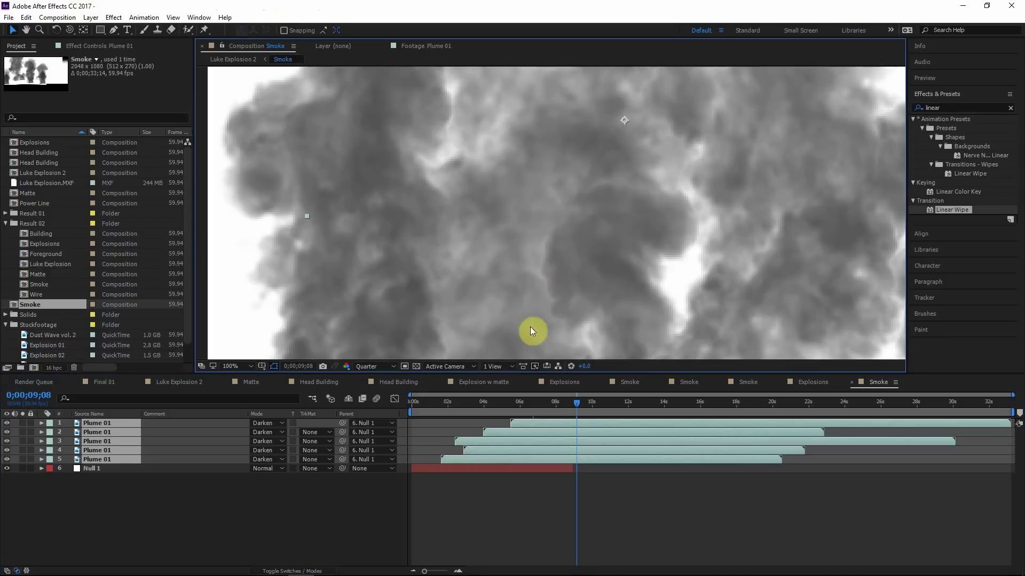
pyautogui.click(373, 367)
pyautogui.click(382, 394)
pyautogui.scroll(-2, 546, 227)
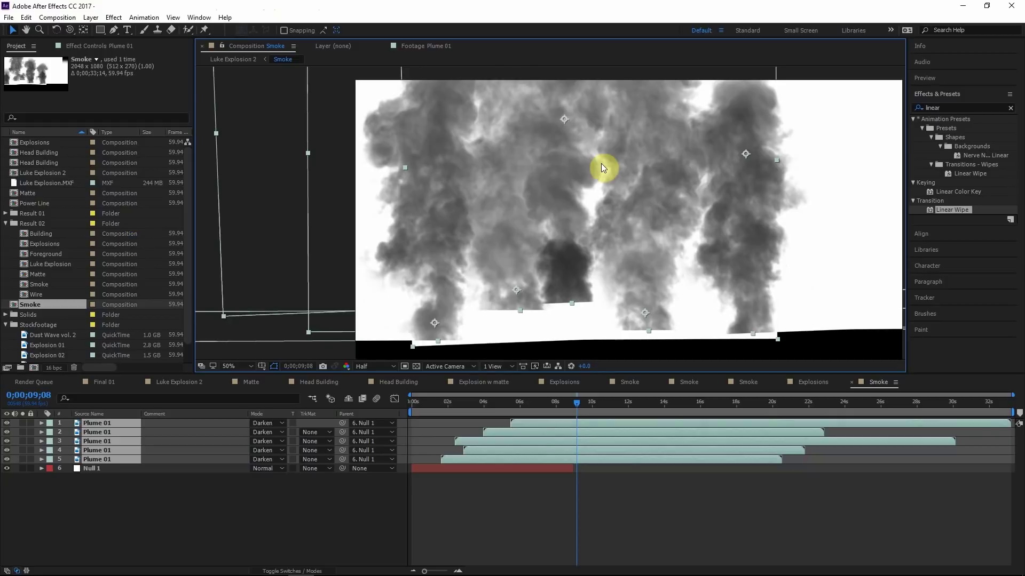
# - Add the Dust Wave vol. 2 stock footage as the top layer of the Smoke composition
pyautogui.scroll(-1, 50, 321)
pyautogui.moveTo(50, 316); pyautogui.dragTo(111, 425)
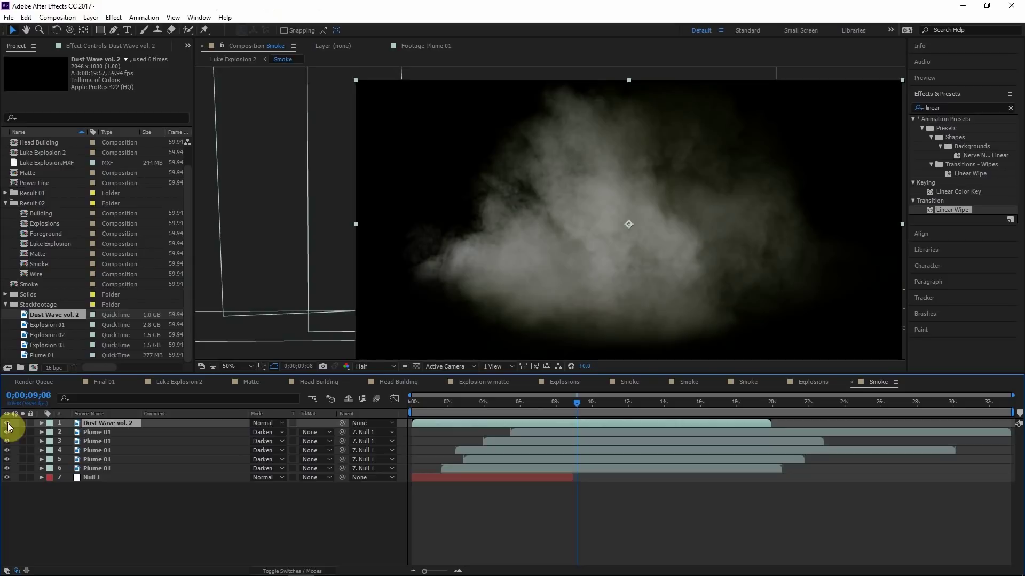
pyautogui.click(581, 270)
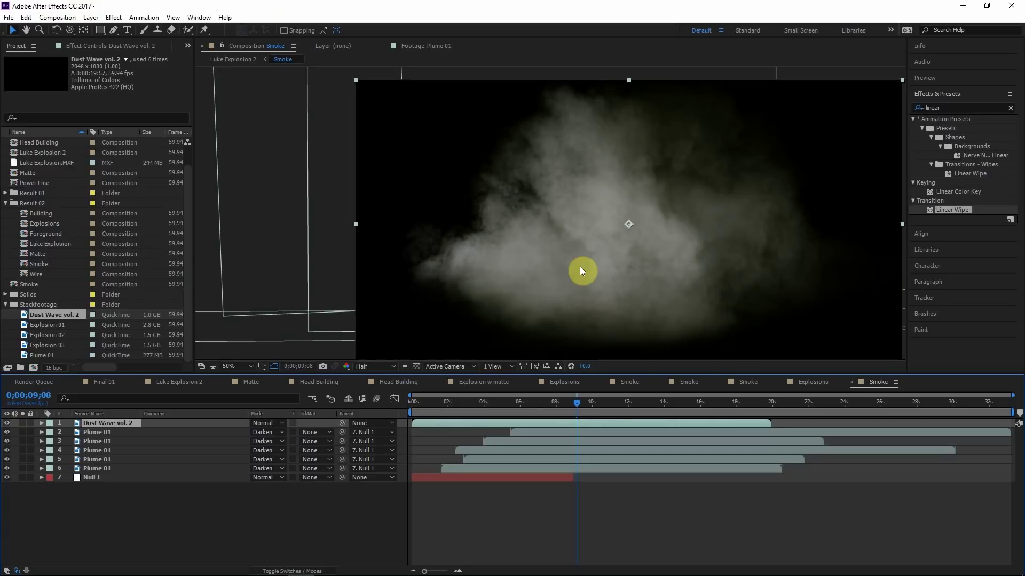
# - Apply an Invert effect to the Dust Wave vol. 2 layer and set its blending mode to Multiply
pyautogui.click(939, 107)
pyautogui.write('inver')
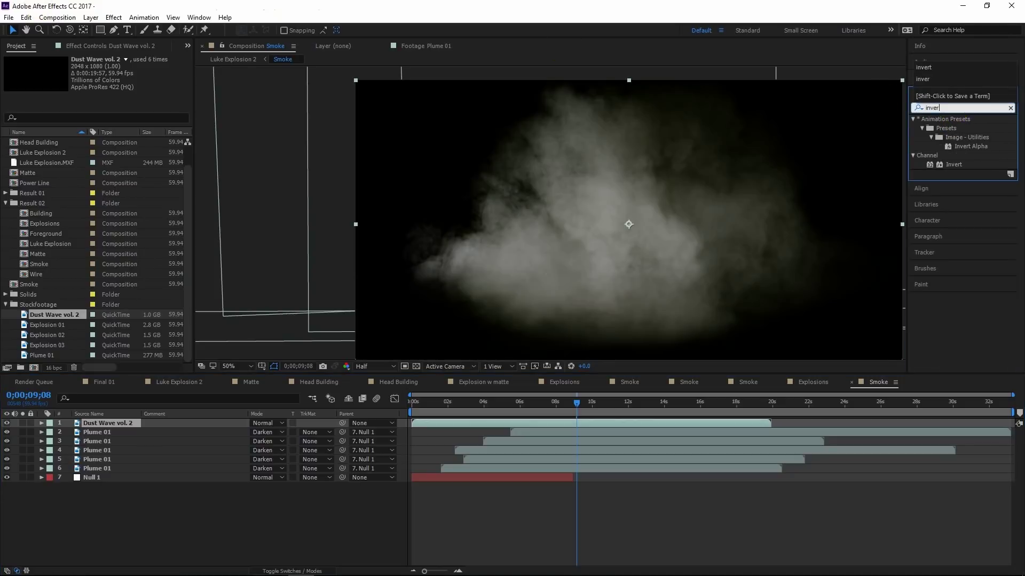
pyautogui.doubleClick(954, 164)
pyautogui.click(274, 424)
pyautogui.click(312, 162)
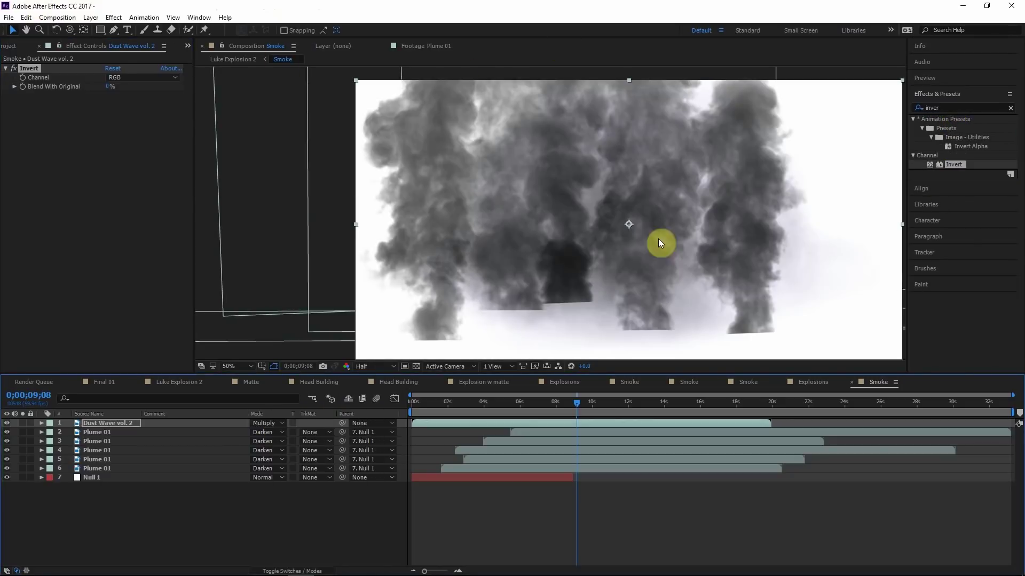
# - Reposition the dust wave and start it just after 4 seconds, then check the Smoke layer alone in Luke Explosion 2
pyautogui.moveTo(603, 271); pyautogui.dragTo(549, 277)
pyautogui.moveTo(473, 423); pyautogui.dragTo(532, 423)
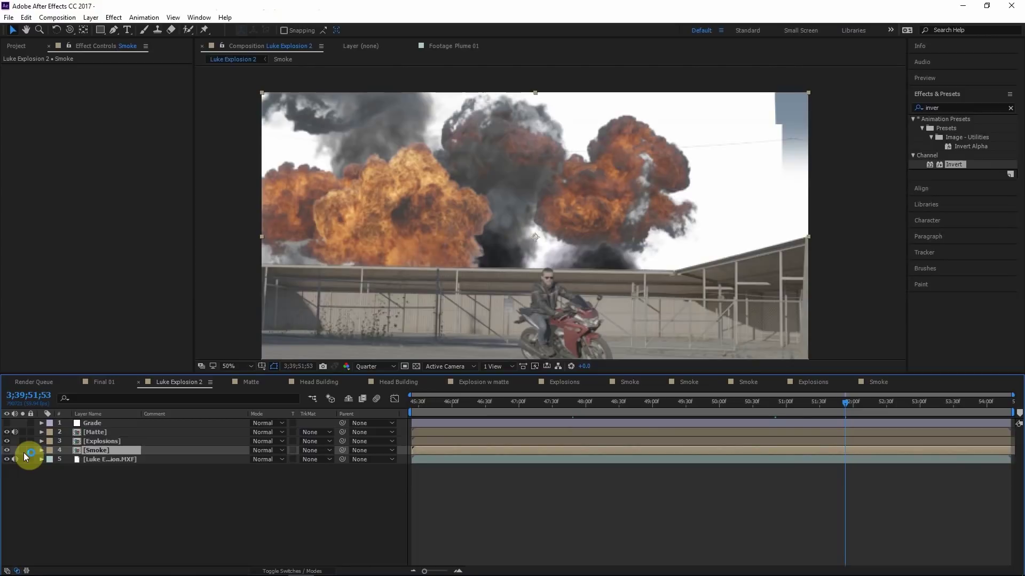
pyautogui.click(23, 451)
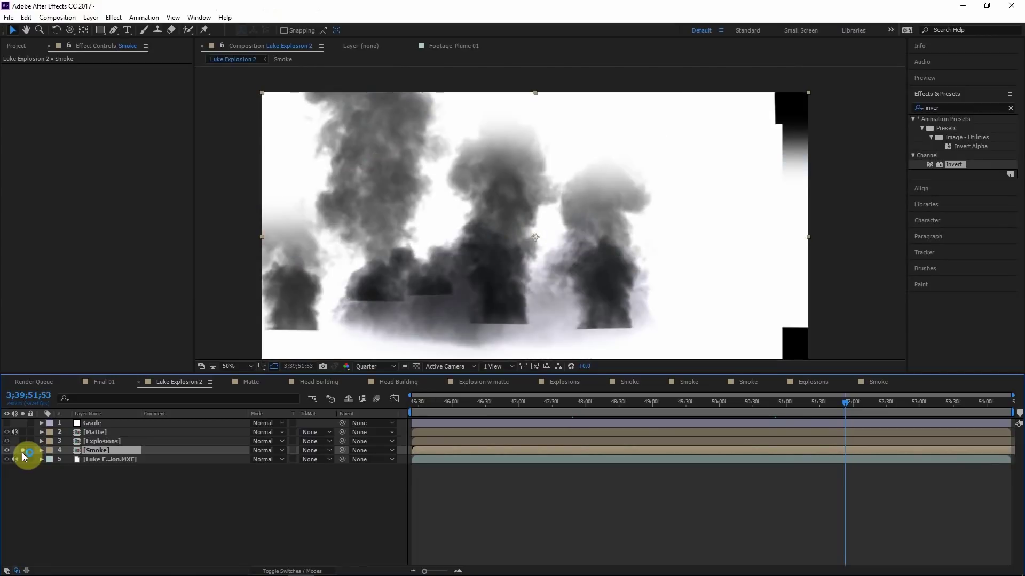
pyautogui.click(23, 451)
# - Apply Shift Channels to the Smoke layer in Luke Explosion 2, taking alpha from Luminance
pyautogui.click(275, 450)
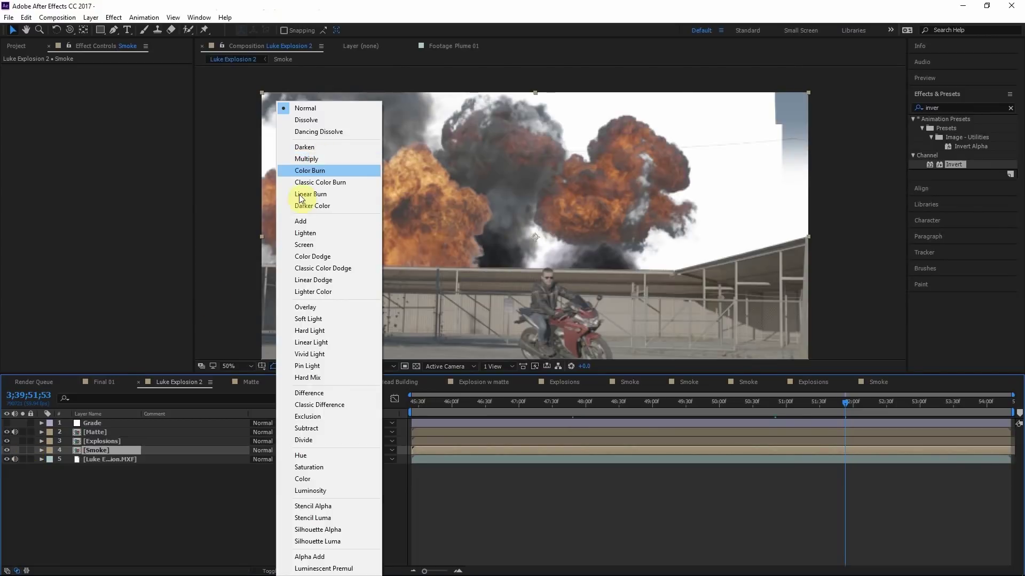
pyautogui.hotkey('ctrl', '5')
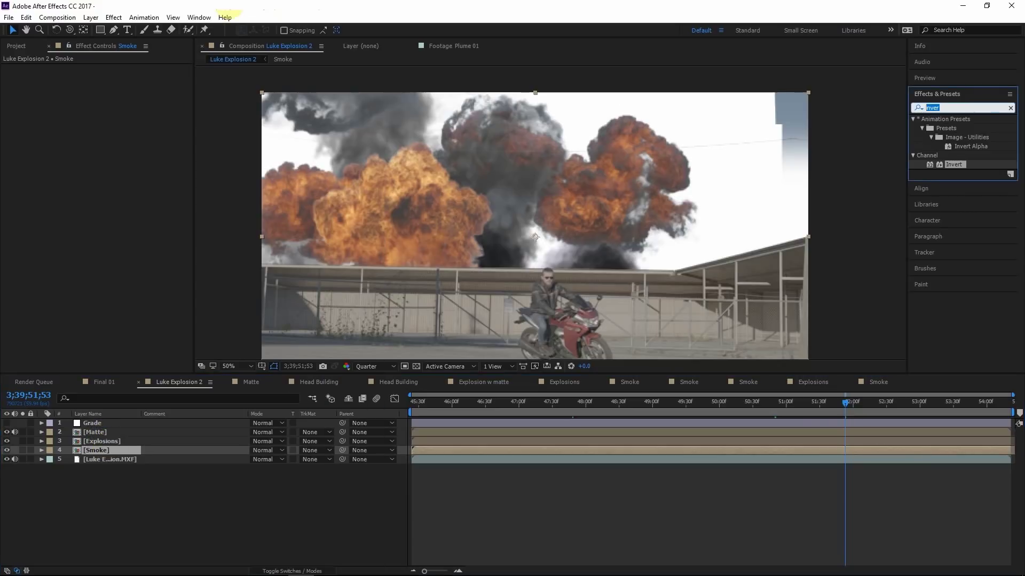
pyautogui.write('shif')
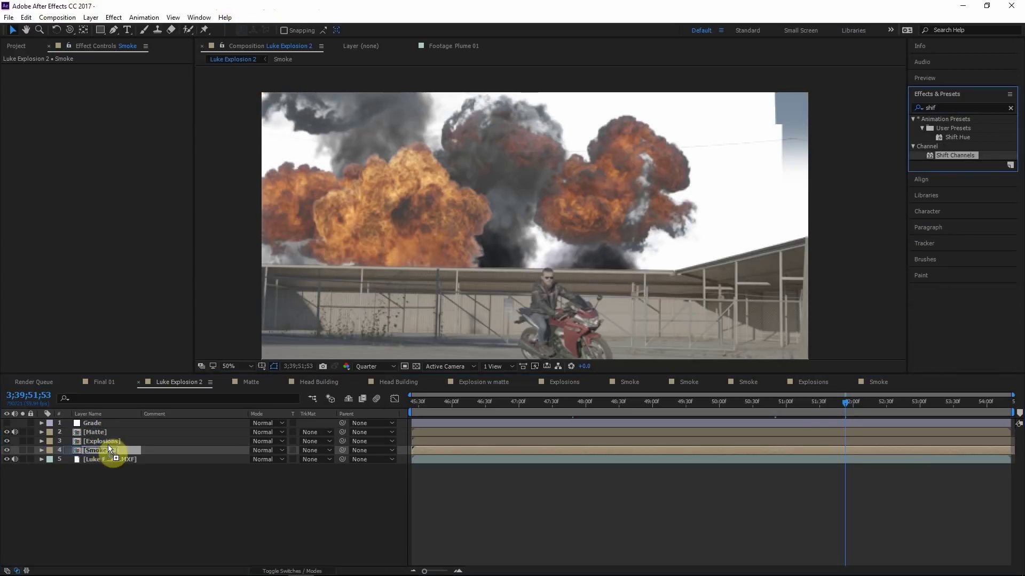
pyautogui.moveTo(964, 156); pyautogui.dragTo(104, 450)
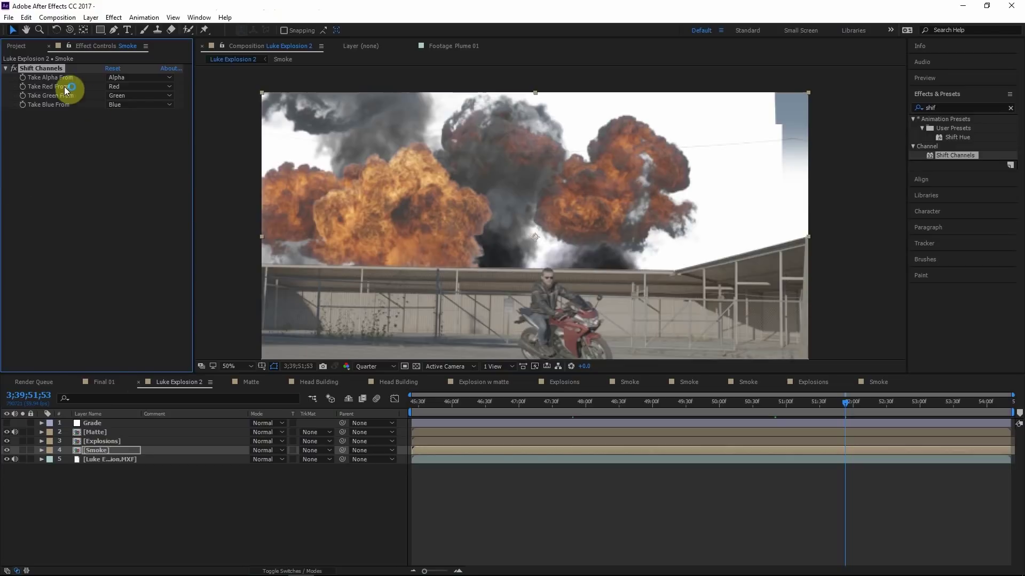
pyautogui.click(137, 78)
pyautogui.click(162, 140)
# - Add a Solid Composite effect with a white color above Shift Channels on the Smoke layer
pyautogui.click(936, 107)
pyautogui.write('soli')
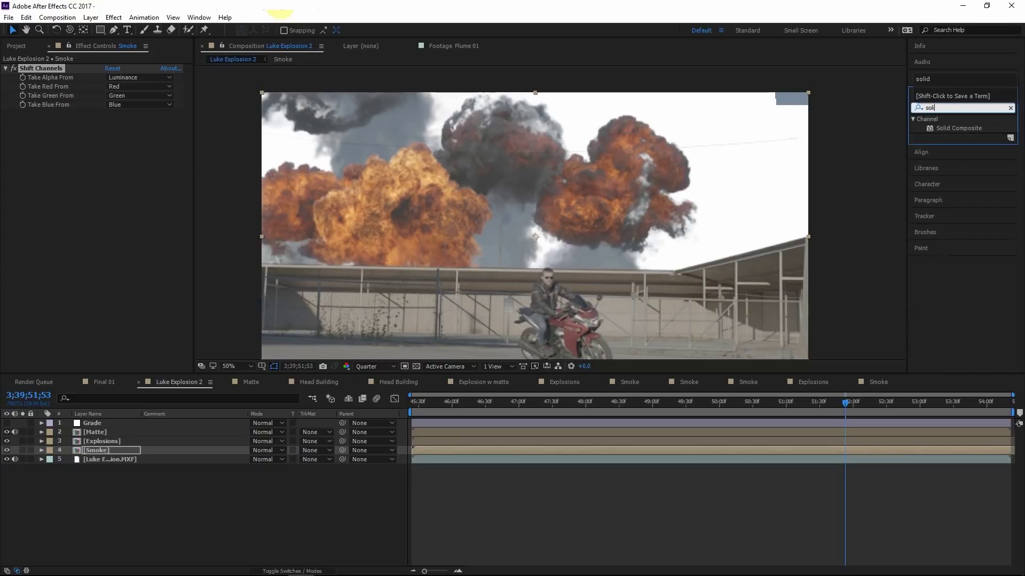
pyautogui.click(967, 129)
pyautogui.moveTo(964, 129); pyautogui.dragTo(8, 104)
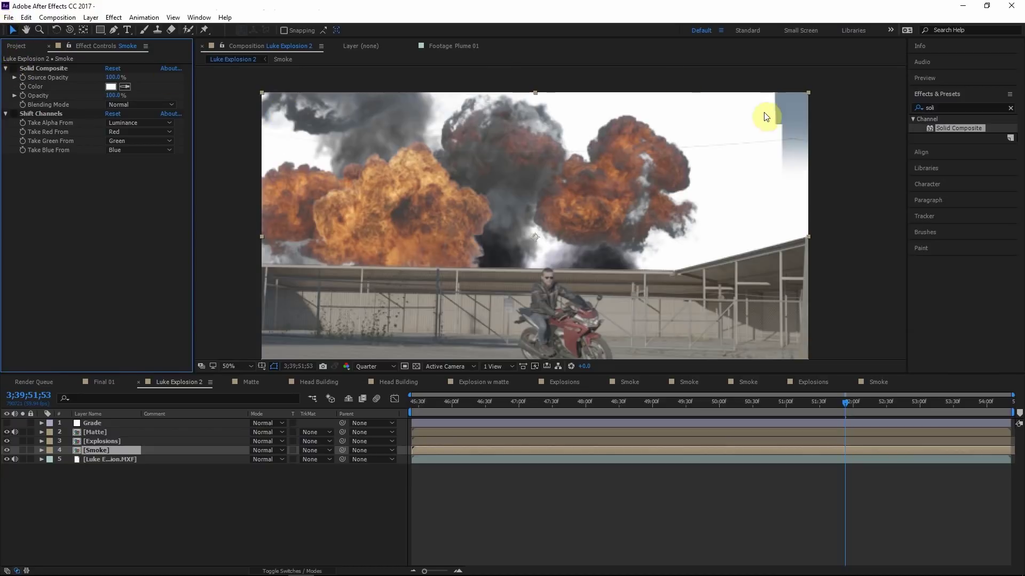
# - Enable Solid Composite and Shift Channels on the Smoke layer, and insert an Invert effect between them
pyautogui.click(13, 69)
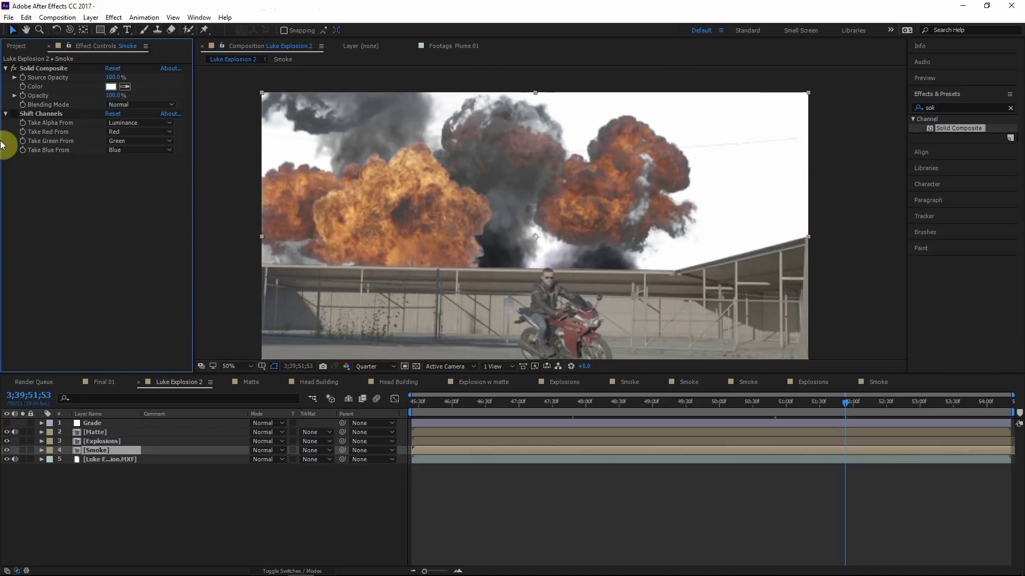
pyautogui.click(14, 114)
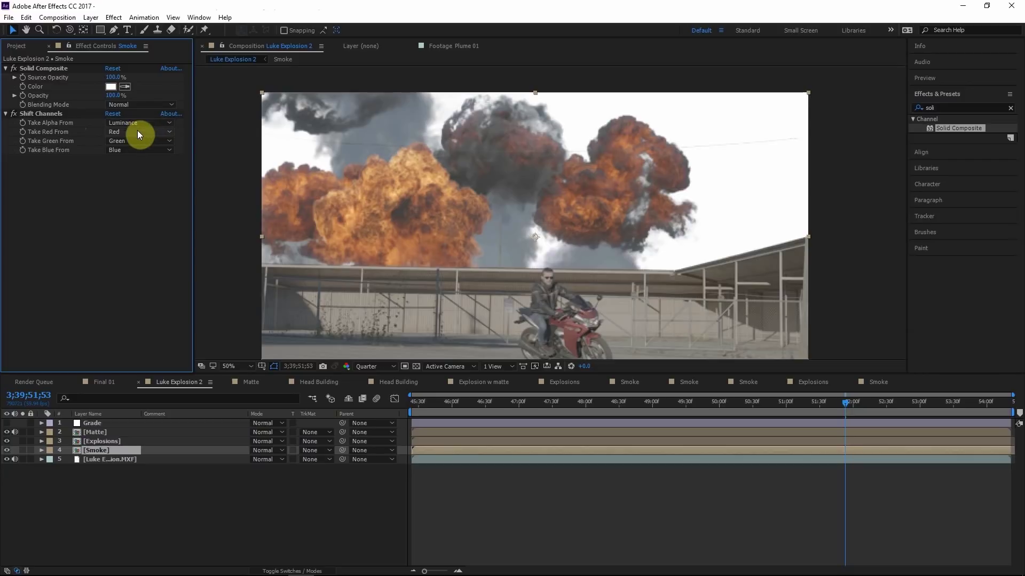
pyautogui.click(565, 218)
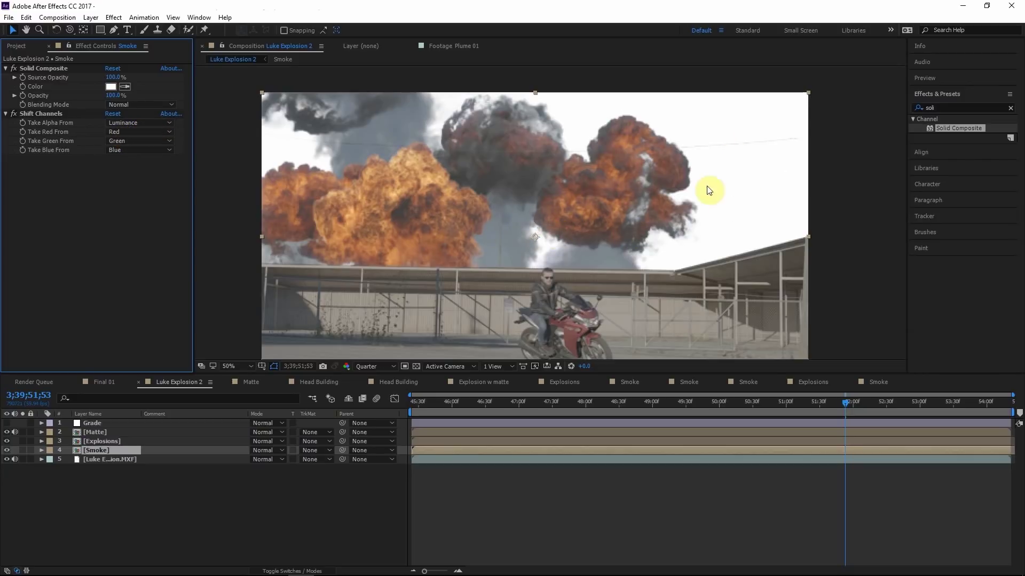
pyautogui.click(950, 107)
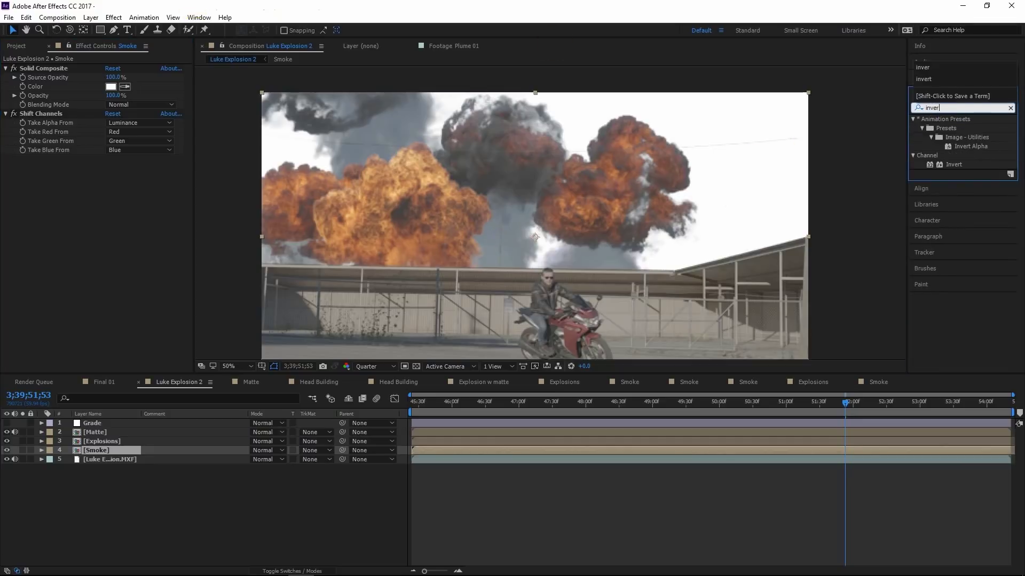
pyautogui.moveTo(938, 165); pyautogui.dragTo(43, 99)
# - Add a Fill effect below Shift Channels on the Smoke layer and sample a dark grey color from the image
pyautogui.hotkey('ctrl', '5')
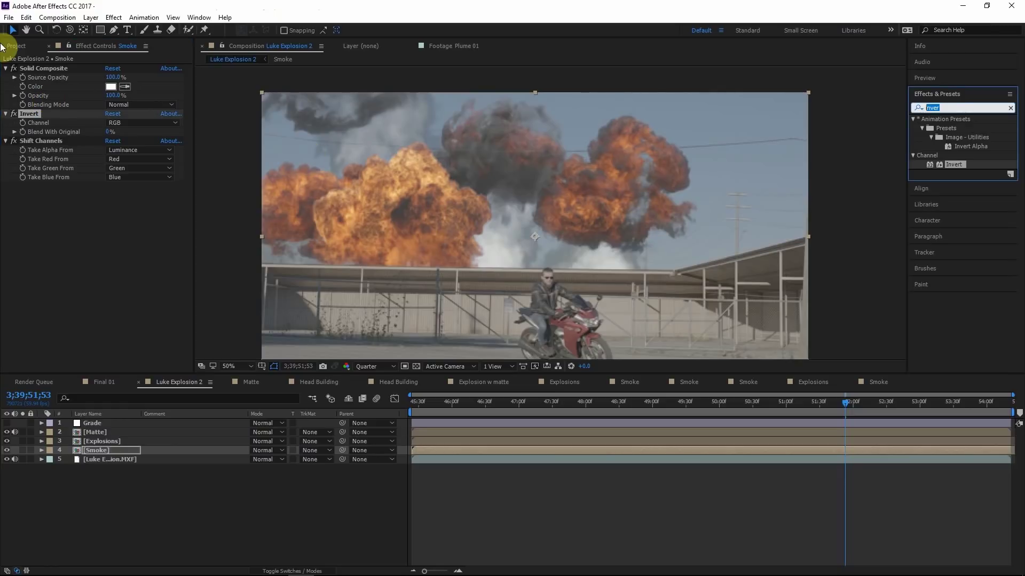
pyautogui.write('fill')
pyautogui.moveTo(940, 182); pyautogui.dragTo(84, 215)
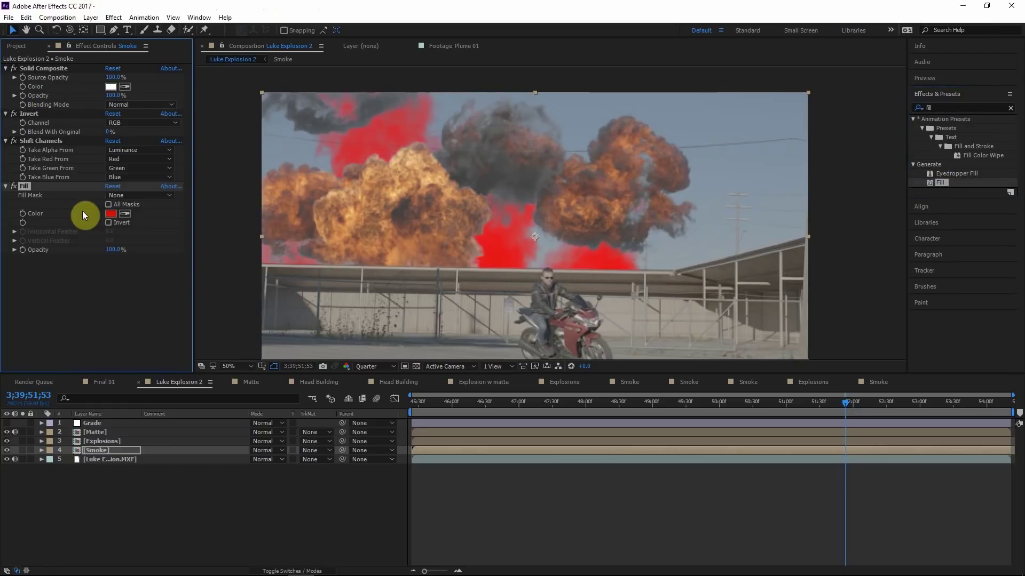
pyautogui.click(126, 214)
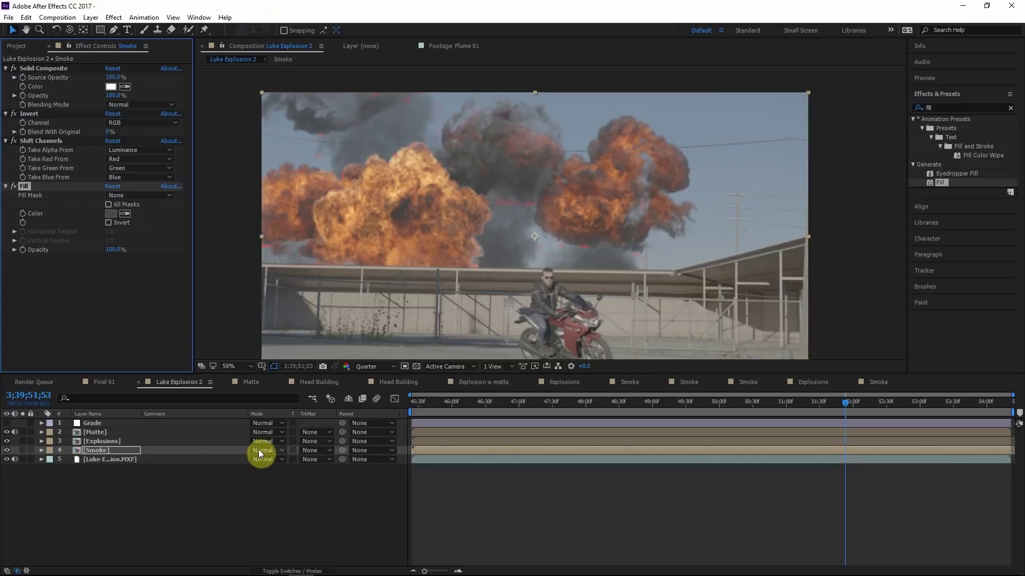
pyautogui.click(128, 215)
pyautogui.click(485, 373)
pyautogui.moveTo(439, 380); pyautogui.dragTo(428, 400)
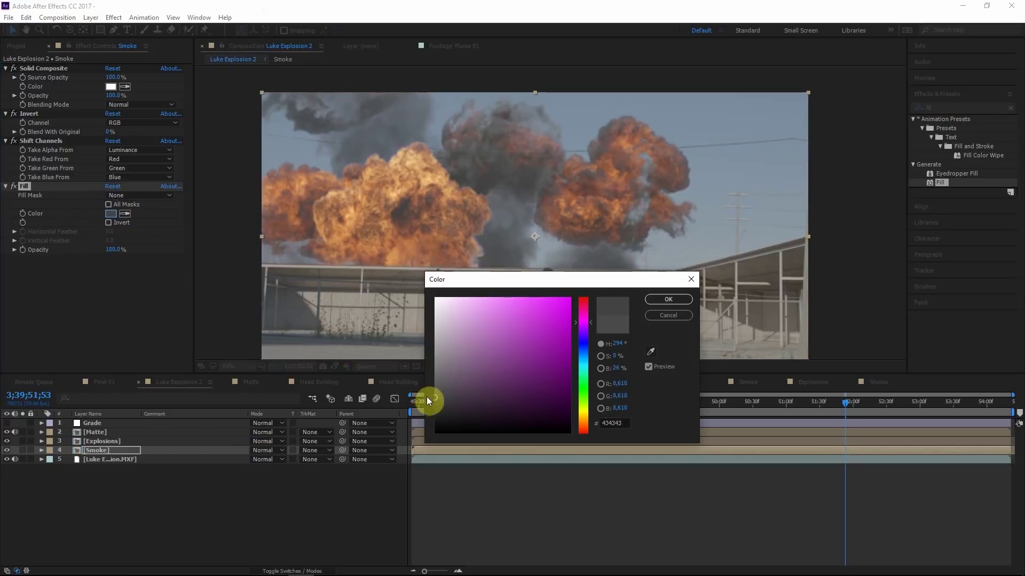
pyautogui.click(677, 316)
# - Add an adjustment layer on top of the Smoke composition with a Curves effect raised to brighten the smoke
pyautogui.moveTo(906, 403); pyautogui.dragTo(920, 402)
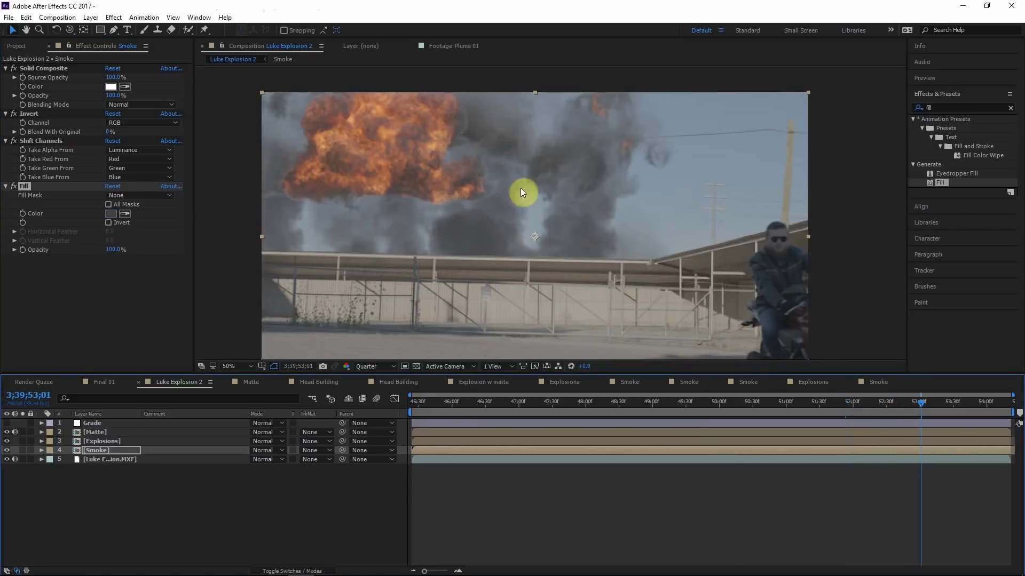
pyautogui.doubleClick(102, 452)
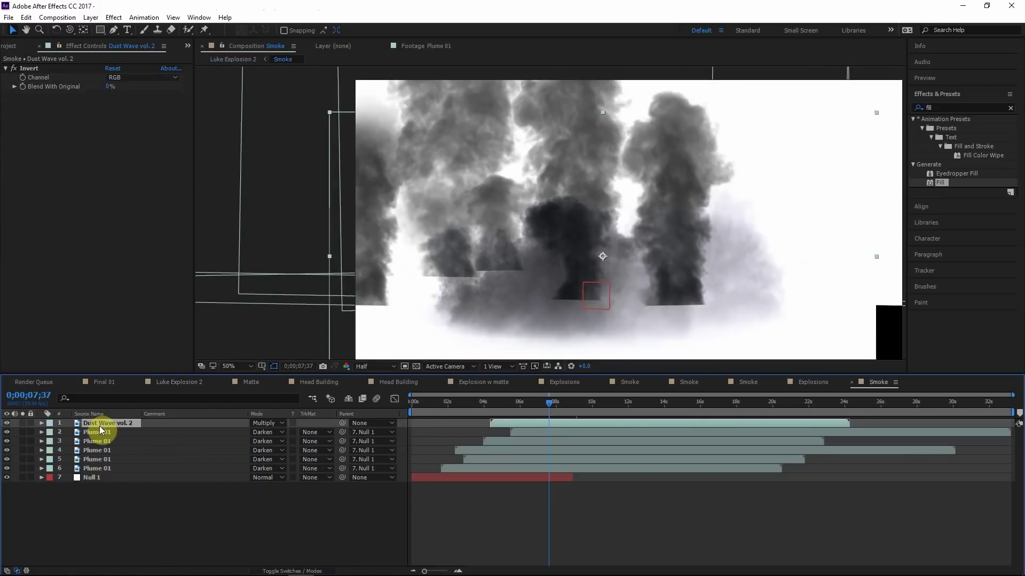
pyautogui.hotkey('ctrl', 'alt', 'y')
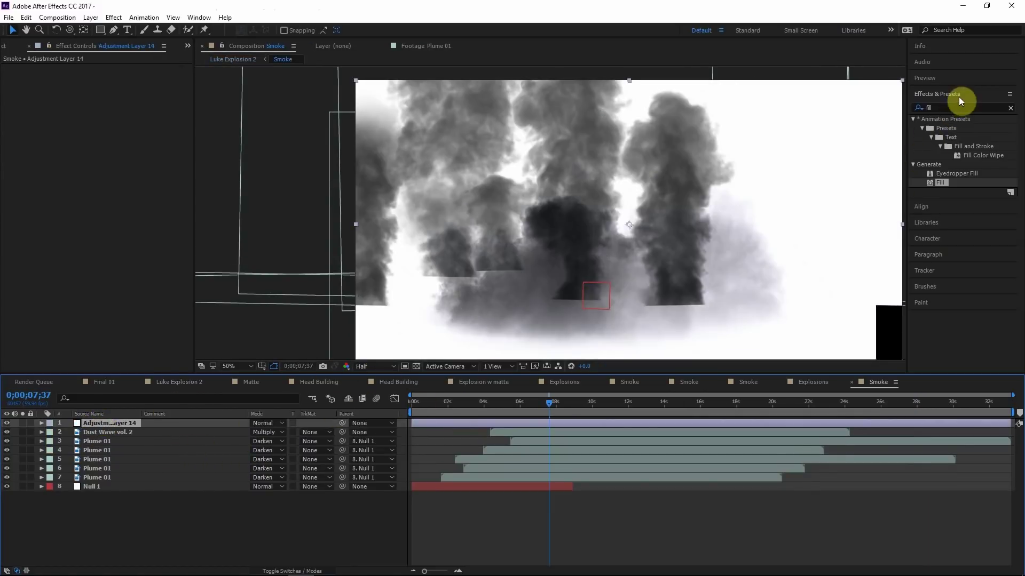
pyautogui.hotkey('ctrl', '5')
pyautogui.write('curves')
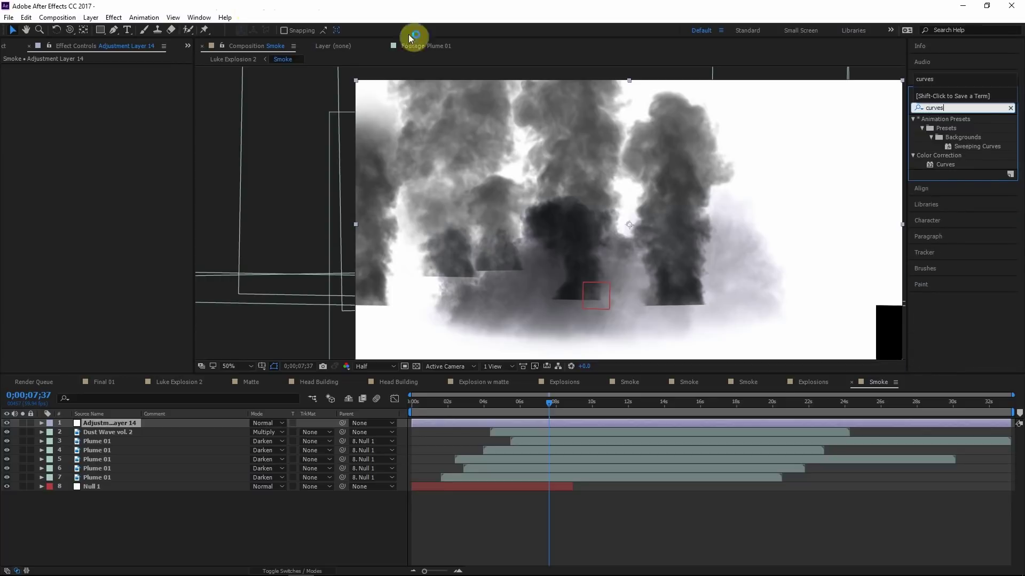
pyautogui.press('Return')
pyautogui.moveTo(83, 171); pyautogui.dragTo(65, 163)
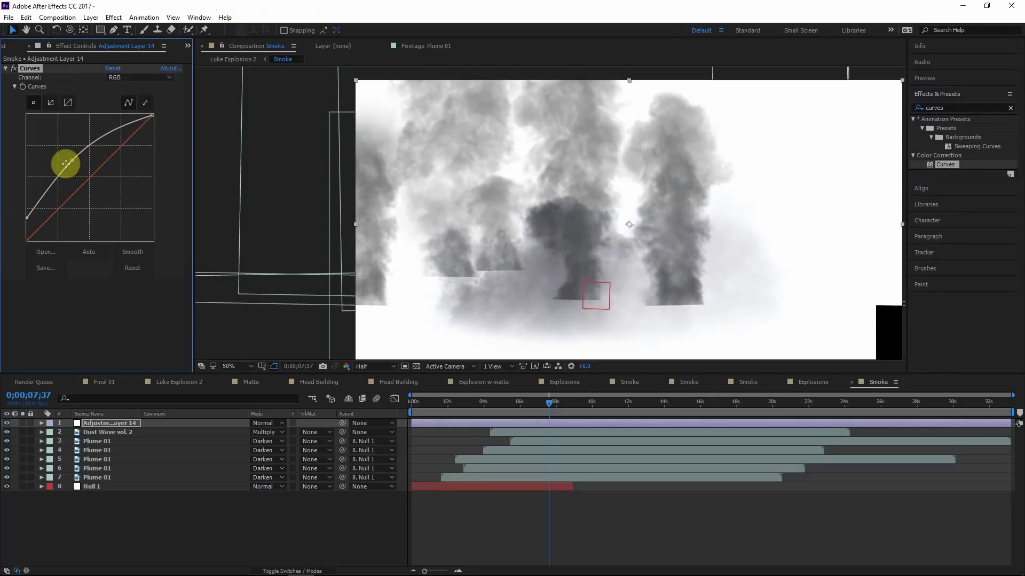
# - Return to the Luke Explosion 2 composition and turn on the Grade layer at Half preview resolution
pyautogui.click(233, 59)
pyautogui.click(7, 441)
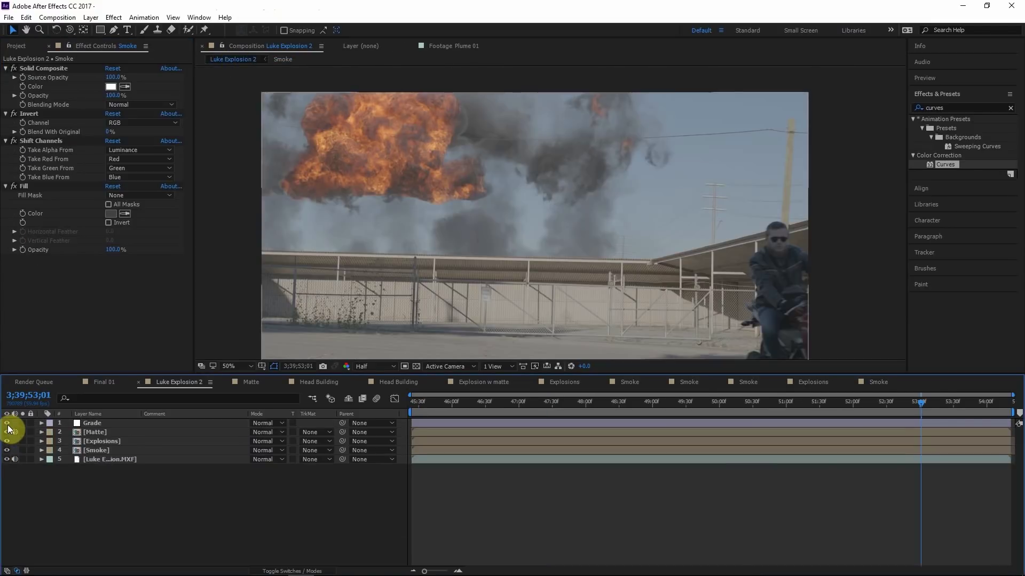
pyautogui.click(8, 429)
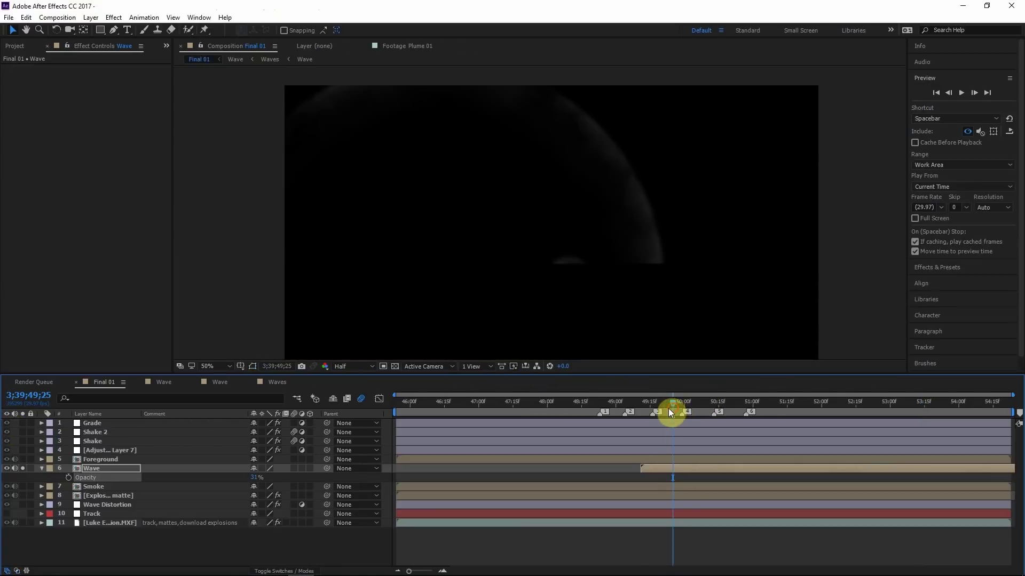
# - Examine the shock wave in Final 01 by isolating the Wave layer, toggling Wave Distortion and checking the Wave opacity
pyautogui.moveTo(668, 409)
pyautogui.mouseDown()
pyautogui.moveTo(651, 409)
pyautogui.moveTo(700, 408)
pyautogui.moveTo(670, 408)
pyautogui.mouseUp()
pyautogui.click(24, 468)
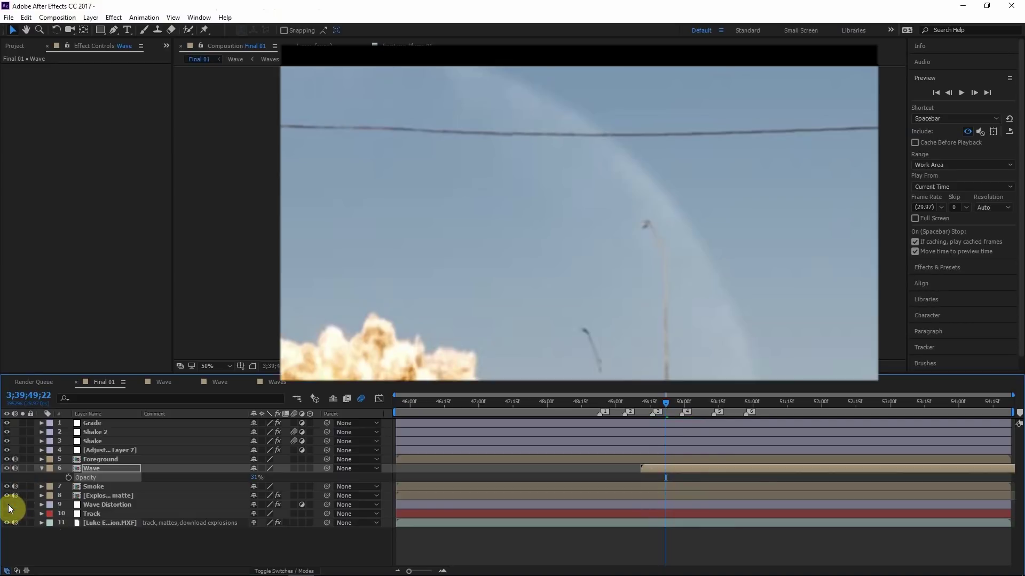
pyautogui.click(8, 505)
pyautogui.moveTo(255, 478)
pyautogui.mouseDown()
pyautogui.moveTo(238, 476)
pyautogui.moveTo(256, 480)
pyautogui.mouseUp()
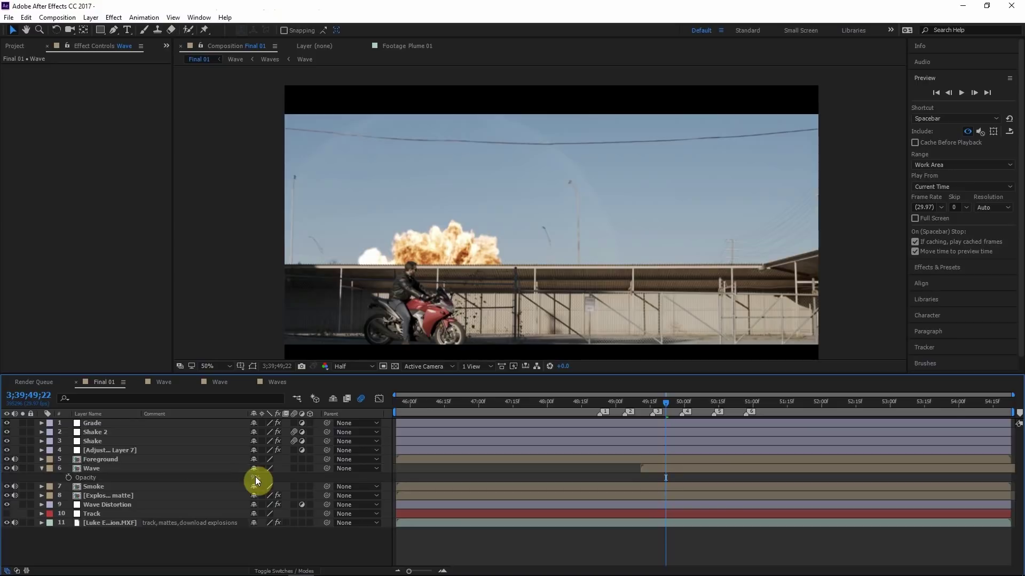
# - Open the innermost Wave composition, isolate White Solid 7 and examine its feathered rectangular masks throughout the animation
pyautogui.doubleClick(113, 469)
pyautogui.doubleClick(95, 488)
pyautogui.moveTo(452, 403); pyautogui.dragTo(479, 402)
pyautogui.click(25, 428)
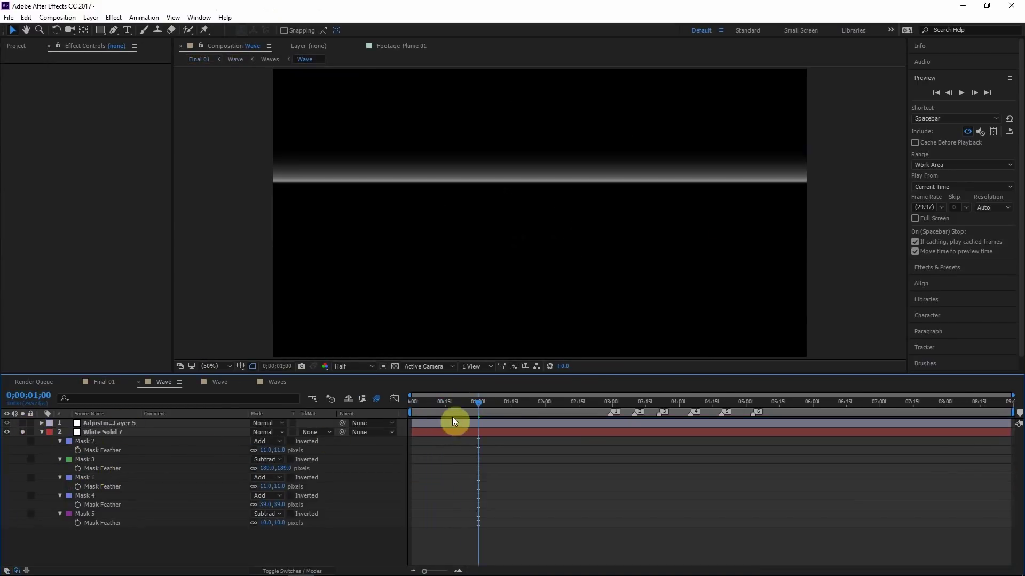
pyautogui.moveTo(465, 411)
pyautogui.mouseDown()
pyautogui.moveTo(414, 414)
pyautogui.moveTo(478, 414)
pyautogui.mouseUp()
pyautogui.click(106, 433)
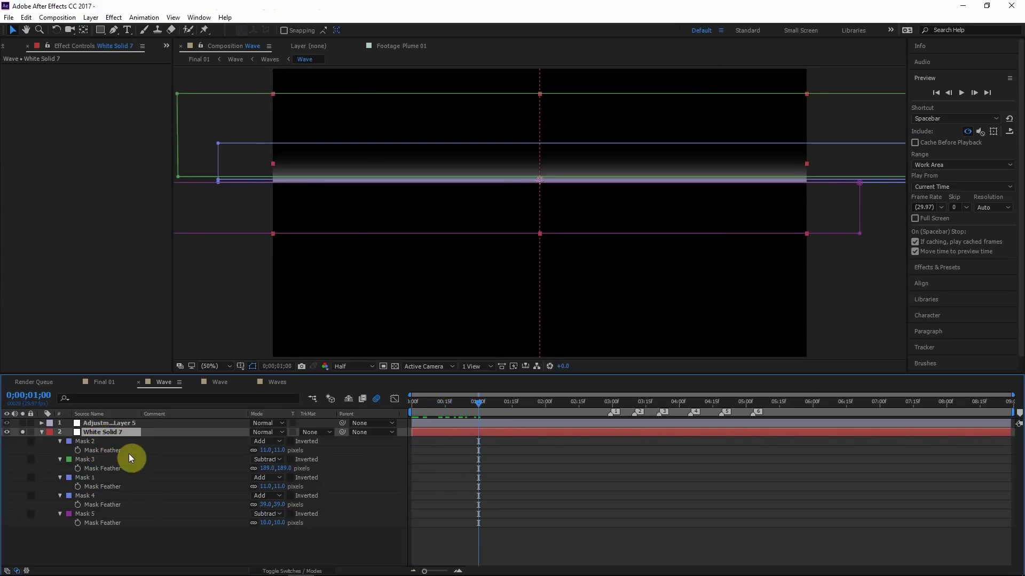
pyautogui.moveTo(483, 409); pyautogui.dragTo(541, 418)
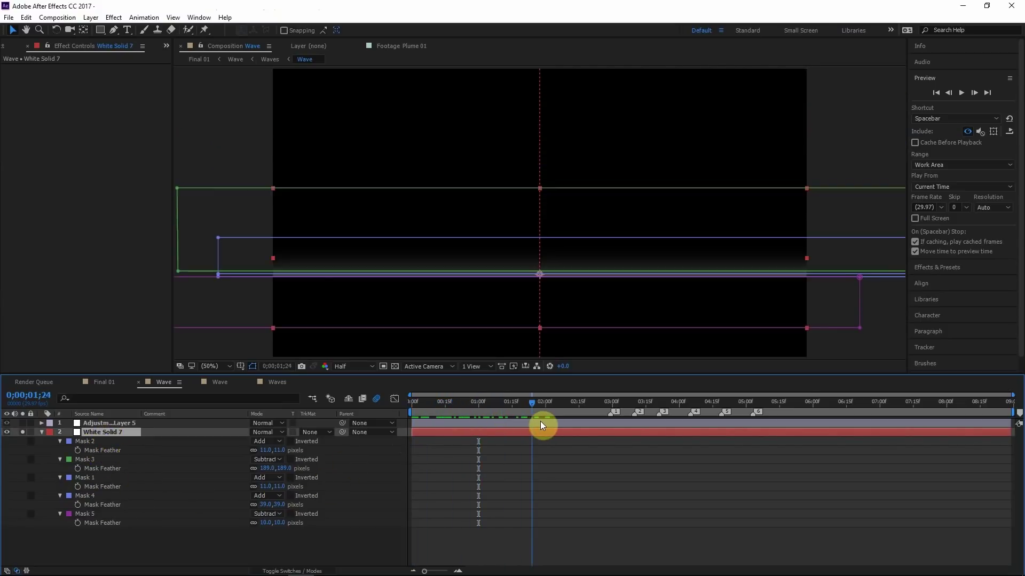
pyautogui.click(99, 30)
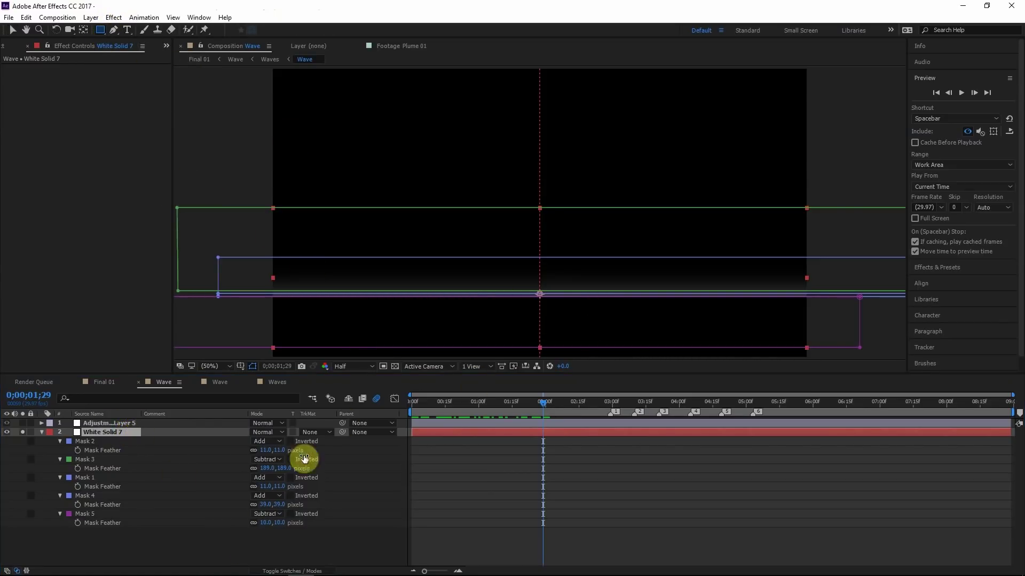
pyautogui.click(389, 548)
# - Isolate Adjustment Layer 5 together with the solid and examine how its Polar Coordinates effect shapes the expanding ring
pyautogui.moveTo(508, 410)
pyautogui.mouseDown()
pyautogui.moveTo(456, 413)
pyautogui.moveTo(490, 408)
pyautogui.mouseUp()
pyautogui.click(22, 424)
pyautogui.click(118, 424)
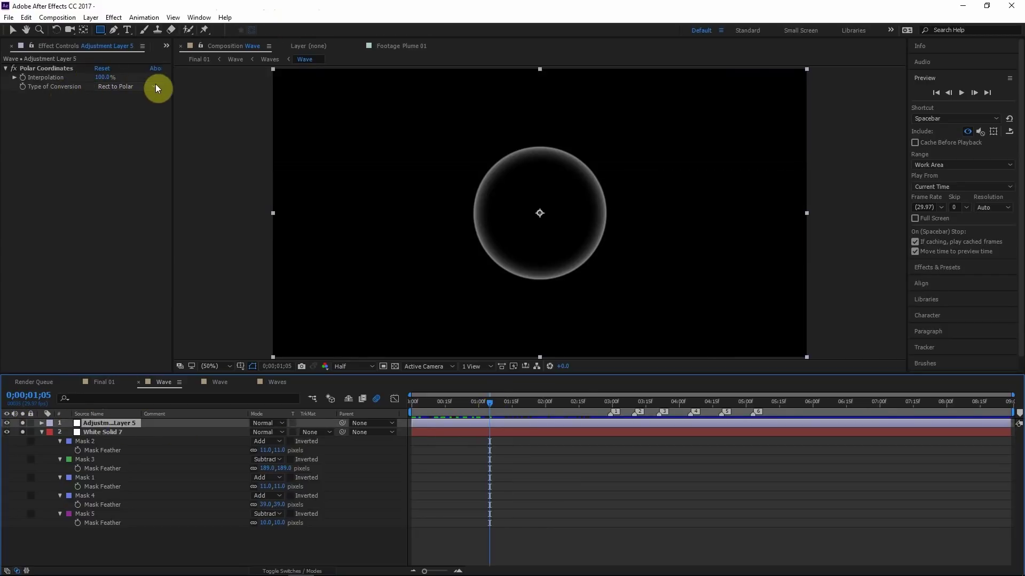
pyautogui.moveTo(463, 407); pyautogui.dragTo(531, 387)
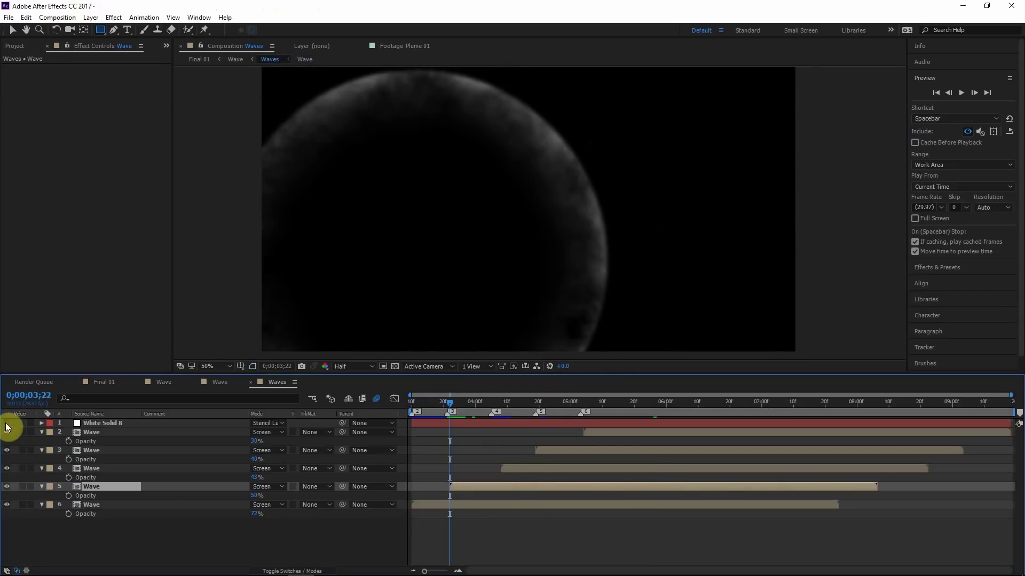
# - Hide White Solid 8 in the Waves composition and examine the timing of the staggered Wave layers
pyautogui.click(6, 424)
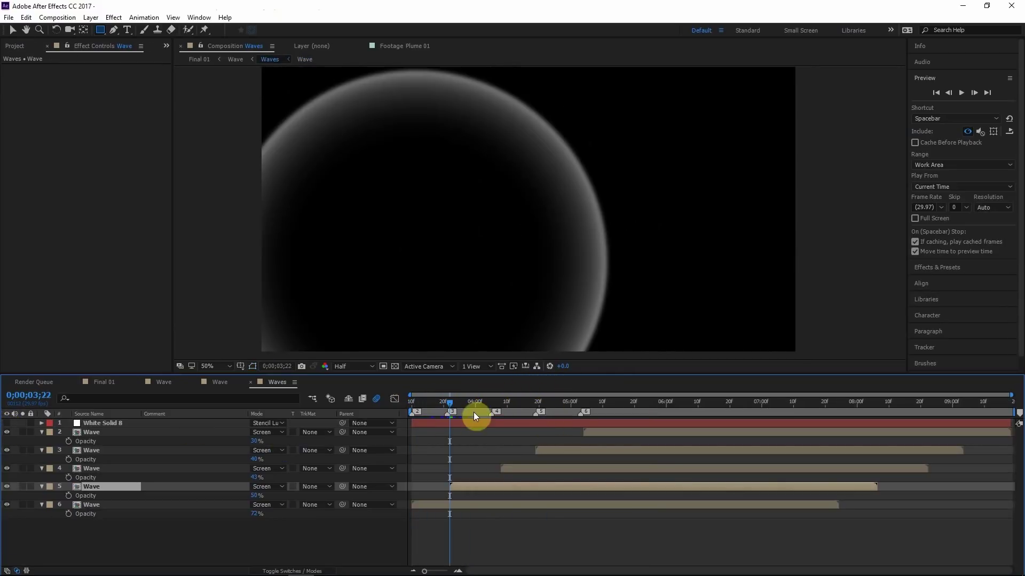
pyautogui.moveTo(449, 403); pyautogui.dragTo(510, 404)
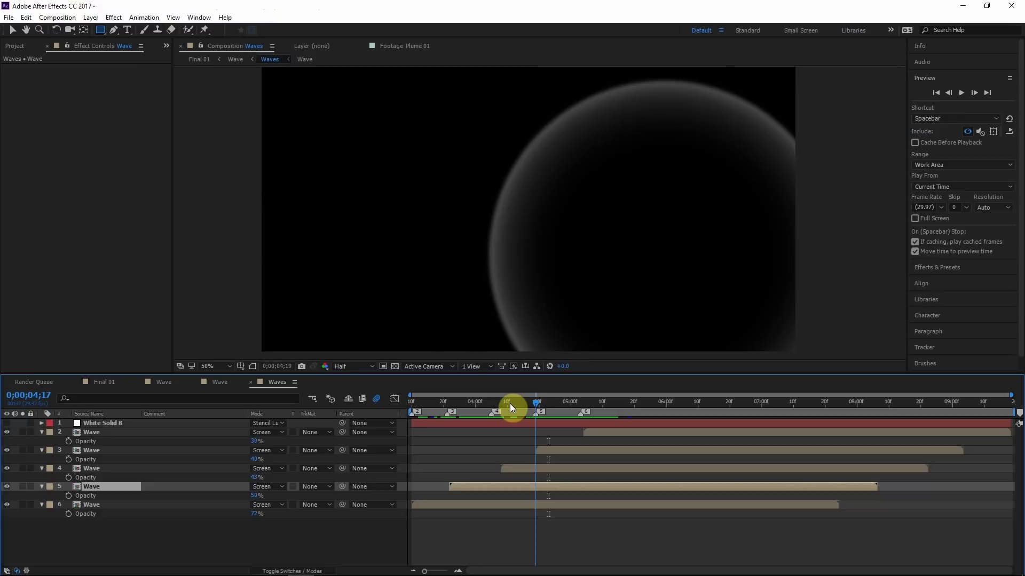
# - Examine White Solid 8's Fractal Noise pattern in Normal blending mode and return the layer to Stencil Luma
pyautogui.click(267, 423)
pyautogui.click(321, 110)
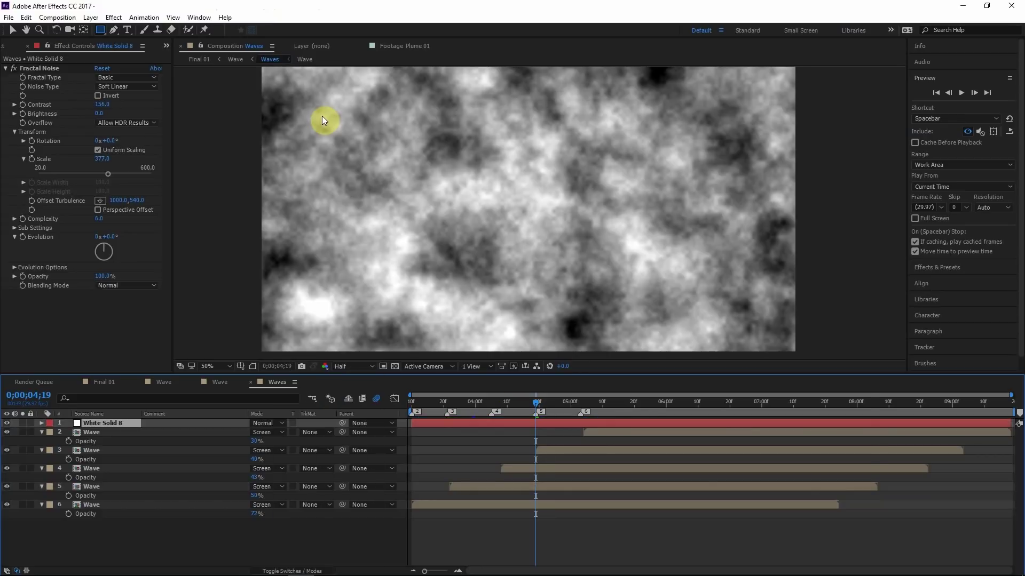
pyautogui.click(274, 423)
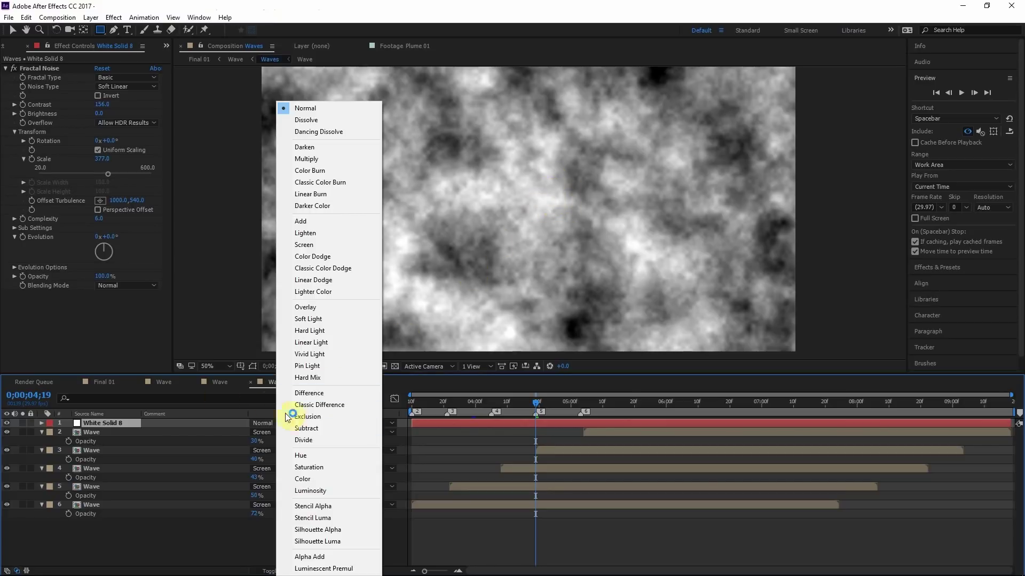
pyautogui.click(335, 516)
# - Compare the expanding rings with White Solid 8 hidden and shown, examining the broken-up edges over time
pyautogui.click(6, 423)
pyautogui.click(6, 423)
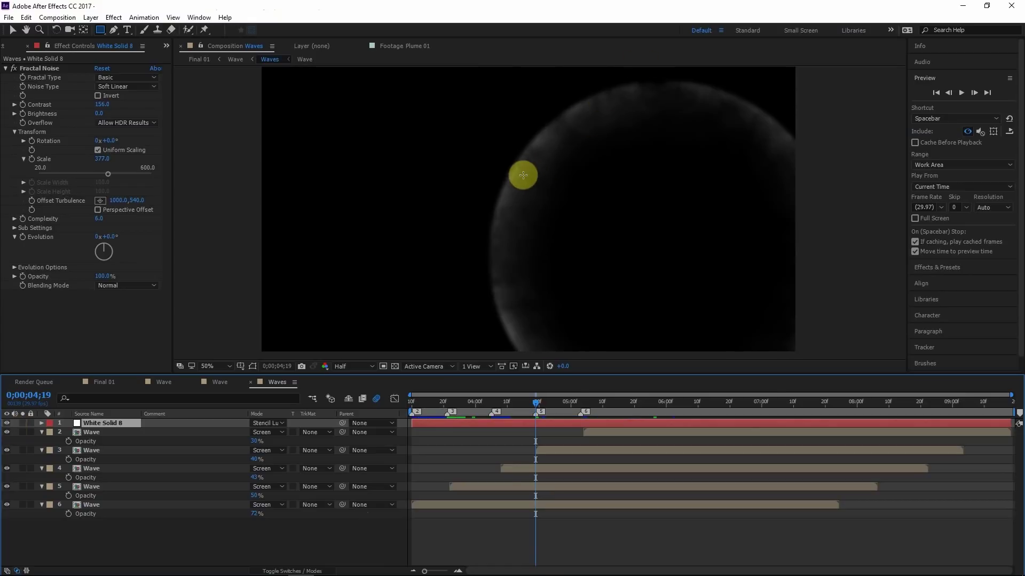
pyautogui.press('v')
pyautogui.moveTo(490, 406); pyautogui.dragTo(522, 405)
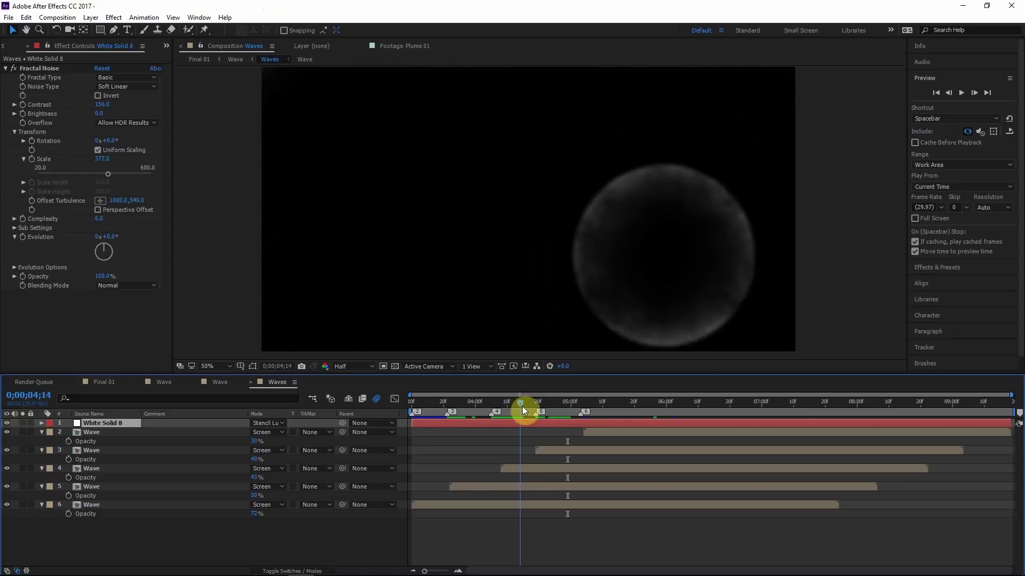
# - Return to Final 01 and examine how Wave Distortion's Displacement Map uses the Wave layer to warp the shot
pyautogui.click(235, 59)
pyautogui.moveTo(410, 386); pyautogui.dragTo(488, 378)
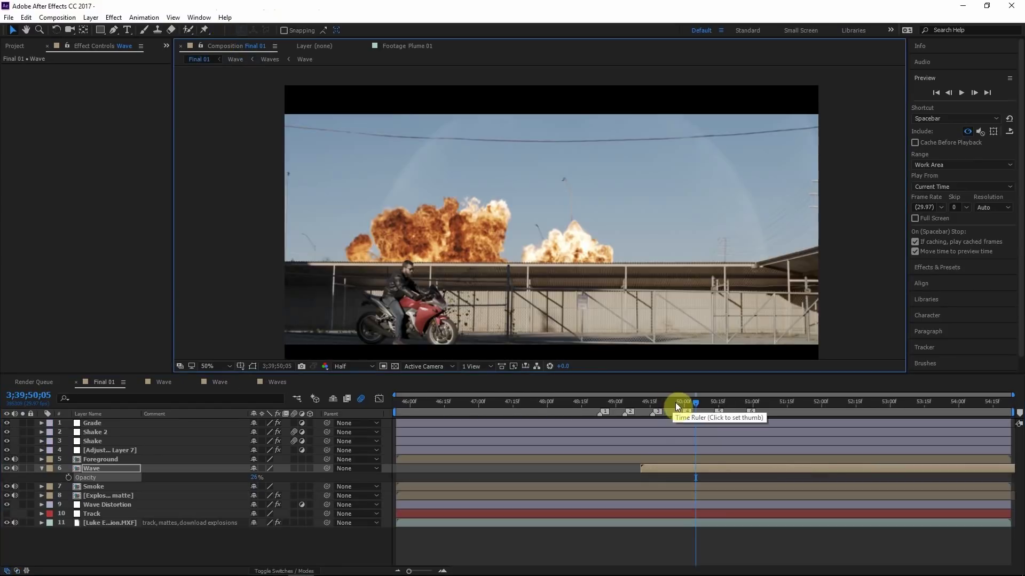
pyautogui.moveTo(667, 406); pyautogui.dragTo(677, 408)
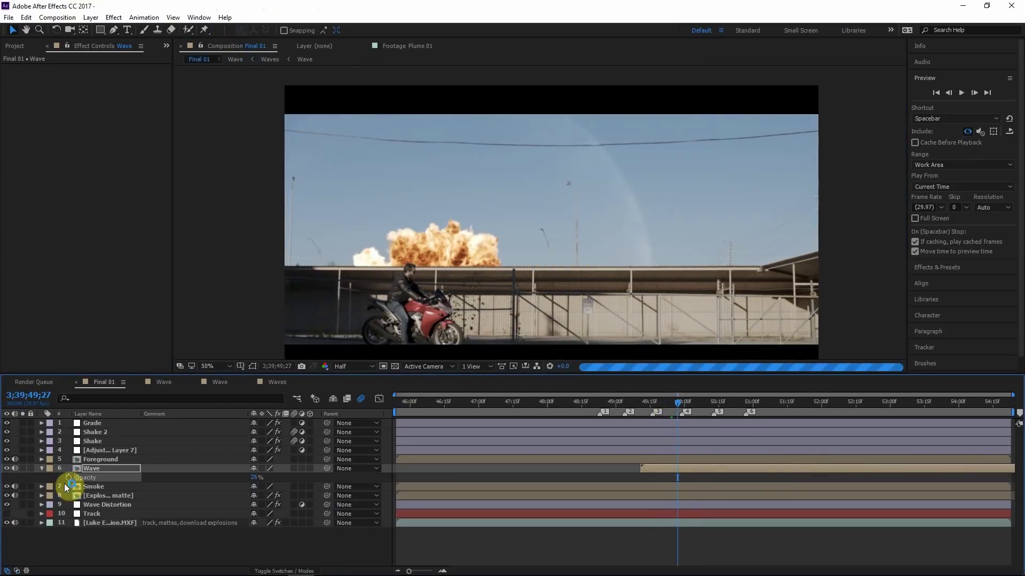
pyautogui.click(102, 504)
pyautogui.click(28, 171)
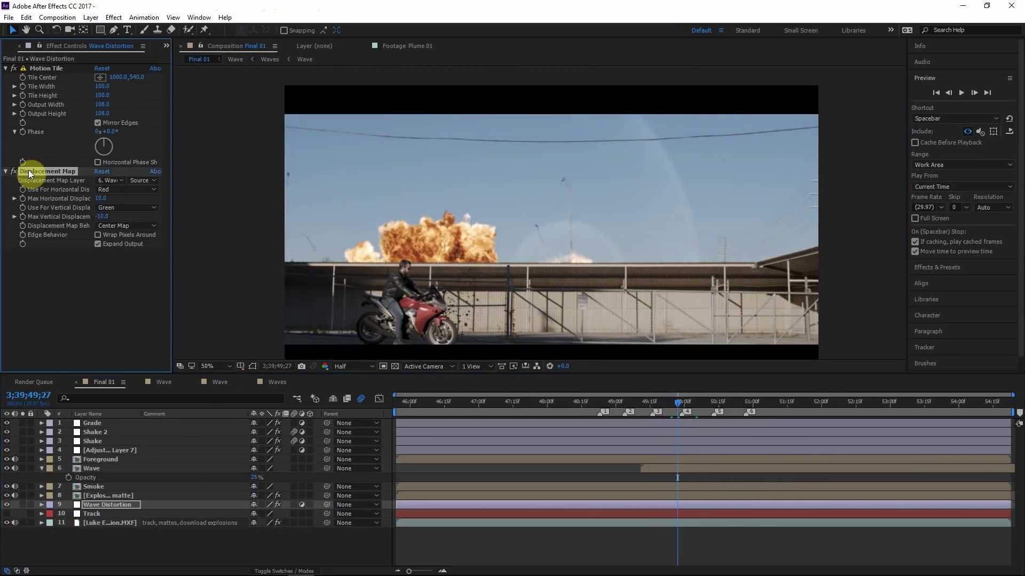
pyautogui.click(16, 502)
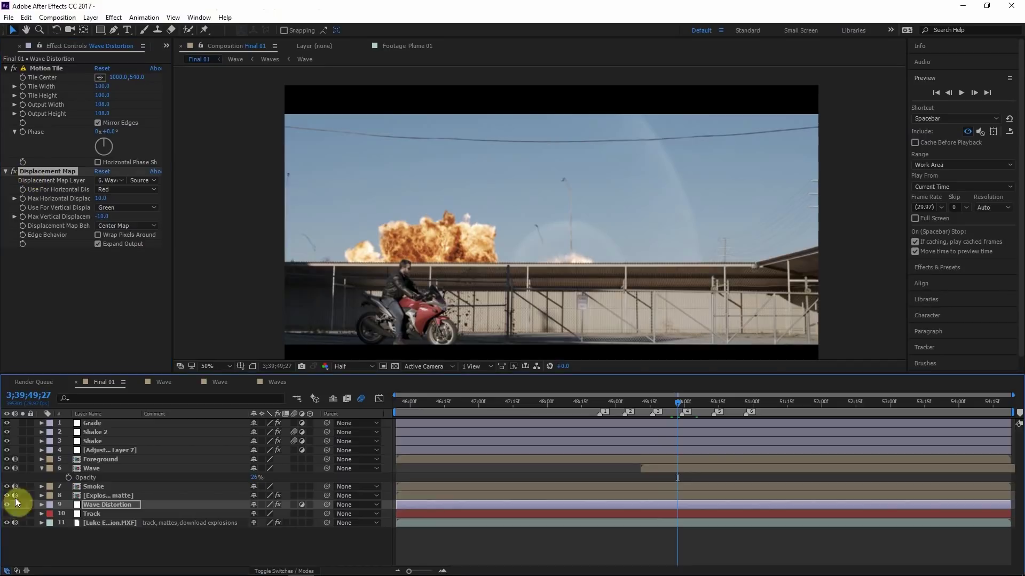
# - Lower the Wave layer's opacity in Final 01 and check the subtler shock wave as it expands
pyautogui.click(98, 470)
pyautogui.moveTo(254, 478); pyautogui.dragTo(244, 481)
pyautogui.moveTo(667, 400); pyautogui.dragTo(664, 400)
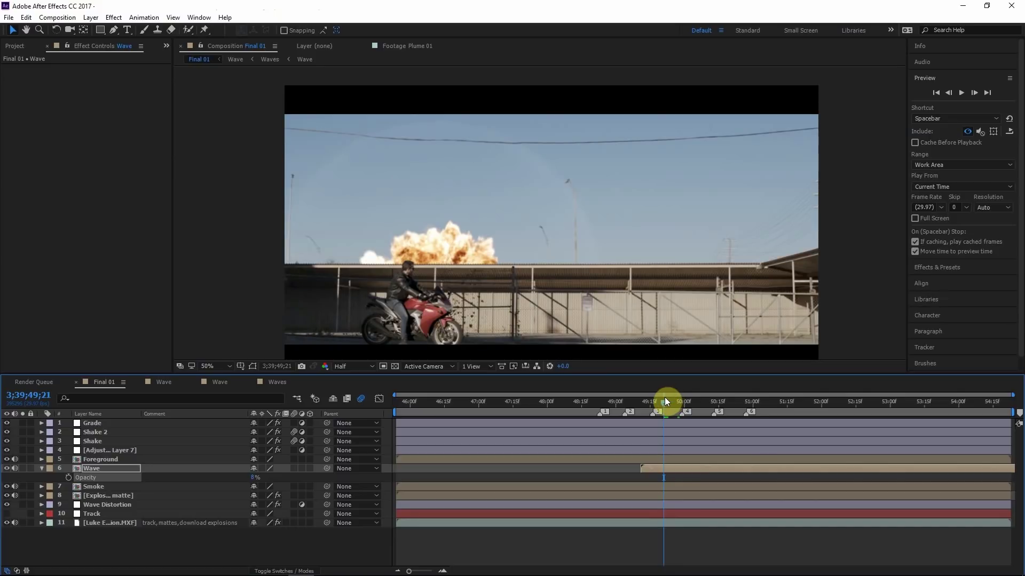
pyautogui.moveTo(664, 401); pyautogui.dragTo(675, 402)
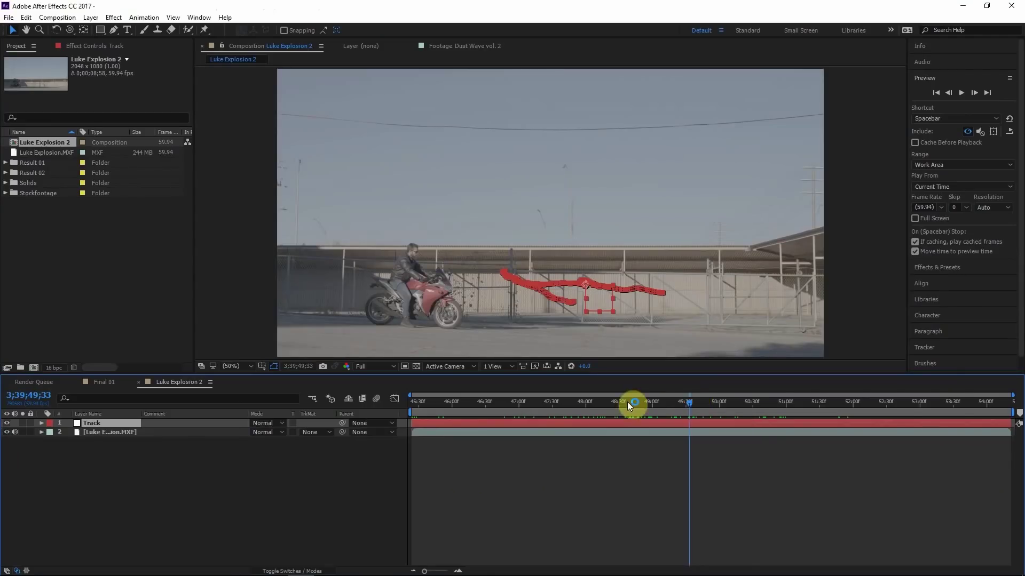
# - Pre-compose the explosion layers as Explosions and set the Tint effect on that composition to 16%
pyautogui.moveTo(628, 404); pyautogui.dragTo(715, 402)
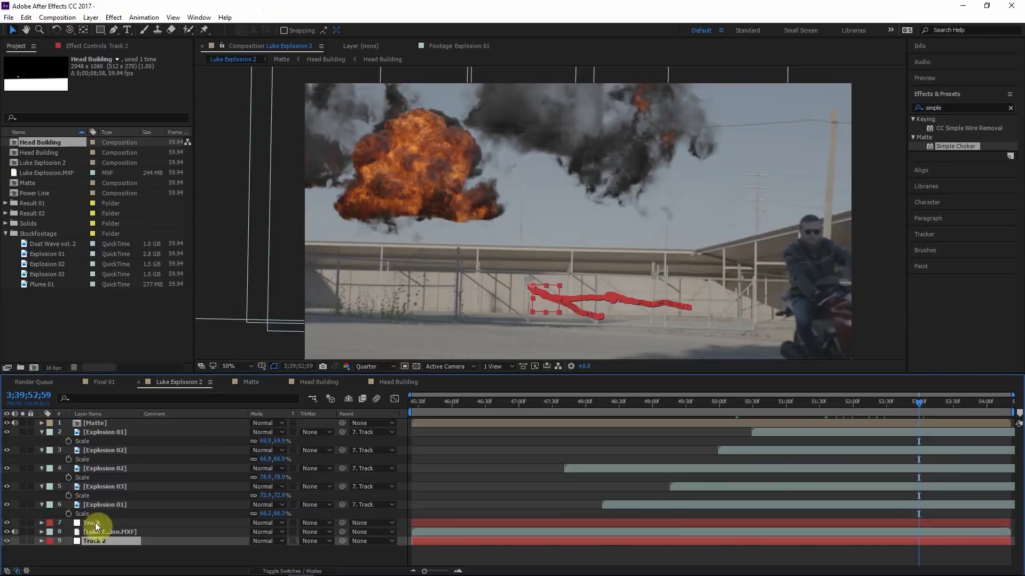
pyautogui.hotkey('ctrl', 'shift', 'c')
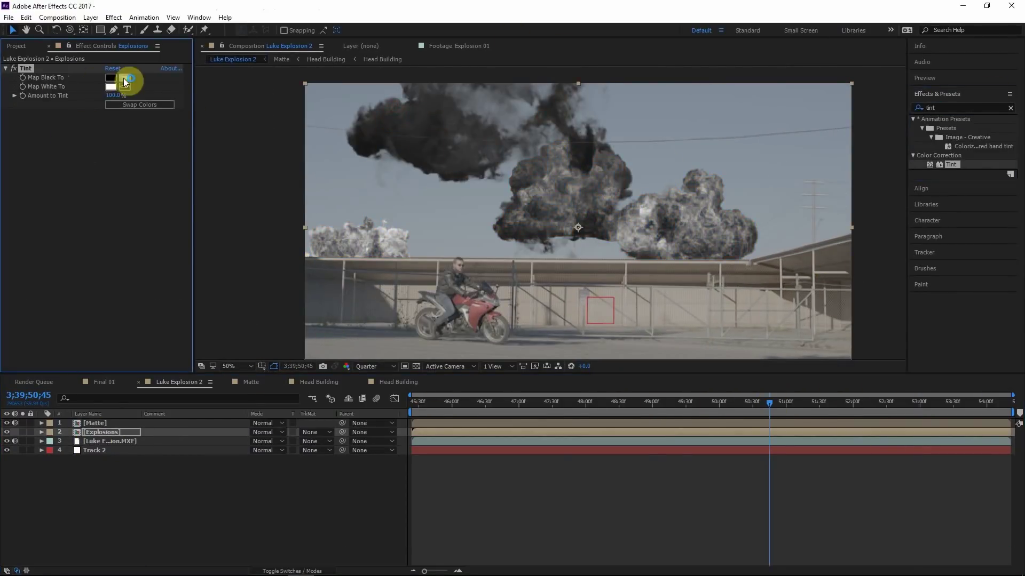
pyautogui.moveTo(114, 95); pyautogui.dragTo(43, 104)
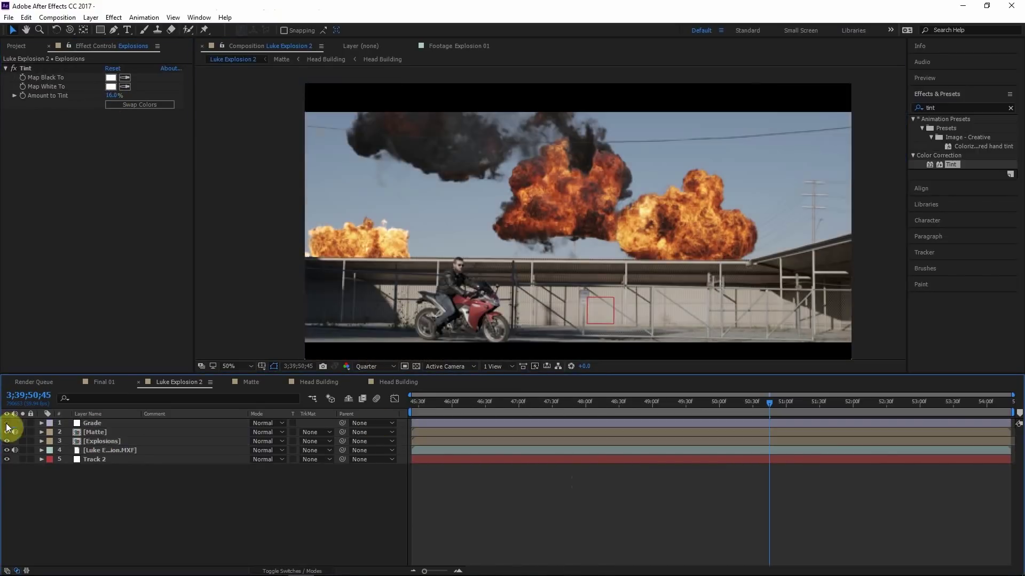
# - Apply Camera Lens Blur with a 0.4 blur radius to the Explosions layer in Luke Explosion 2
pyautogui.click(102, 451)
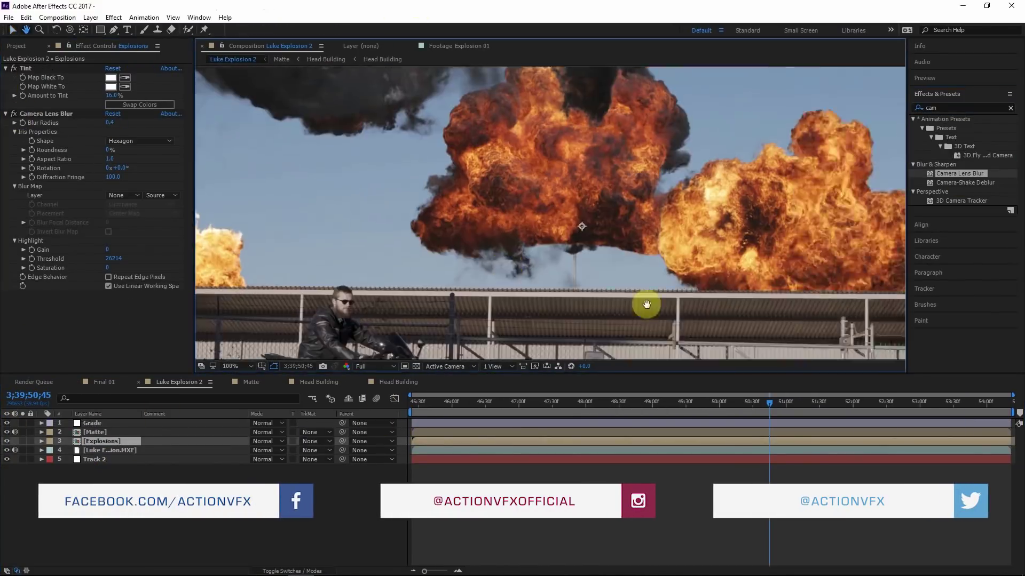
pyautogui.scroll(-2, 718, 246)
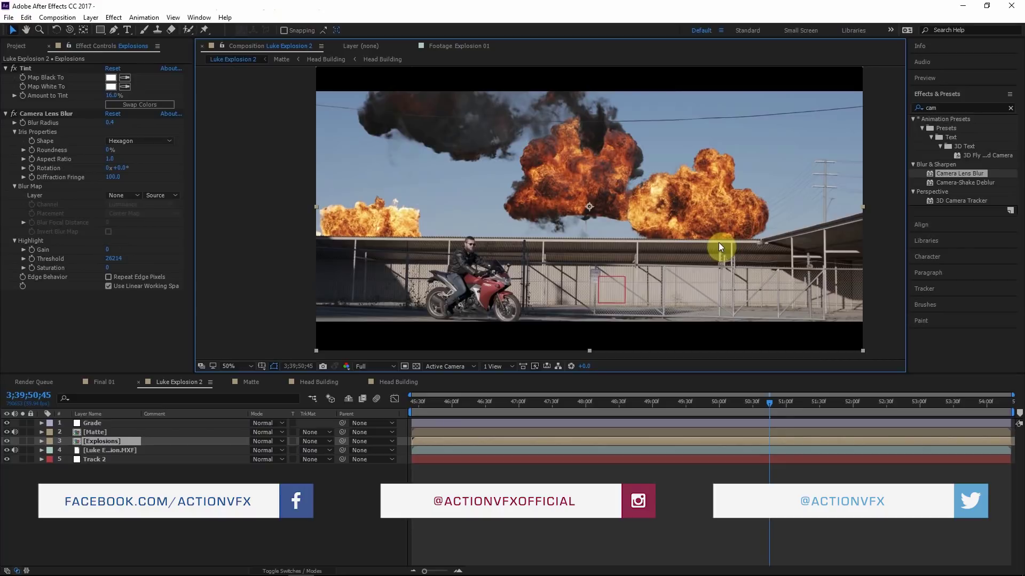
pyautogui.scroll(2, 718, 243)
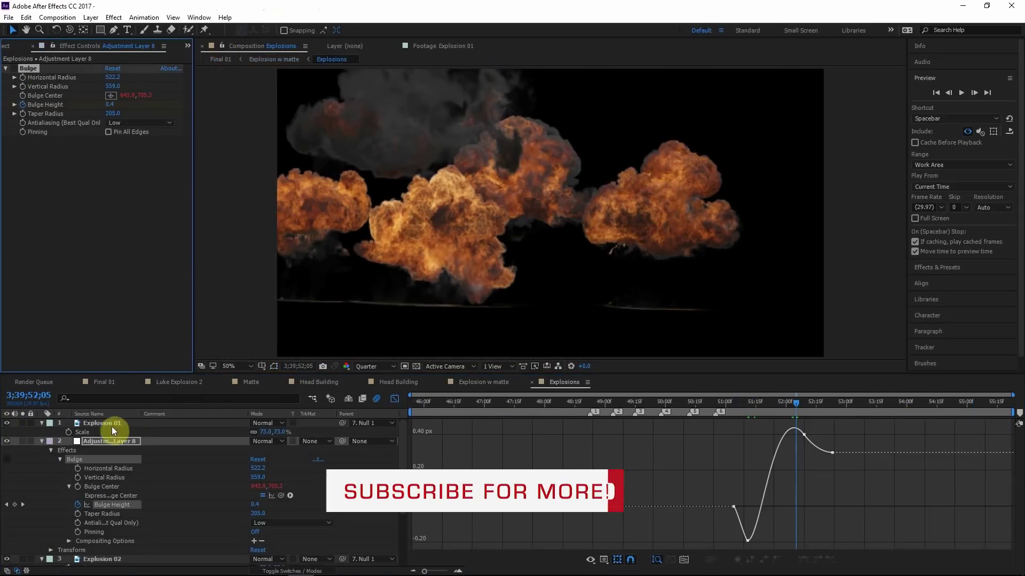
# - Examine the effect of Adjustment Layer 8's Bulge on the explosions up close at a higher preview resolution
pyautogui.click(15, 68)
pyautogui.scroll(1, 540, 184)
pyautogui.click(376, 366)
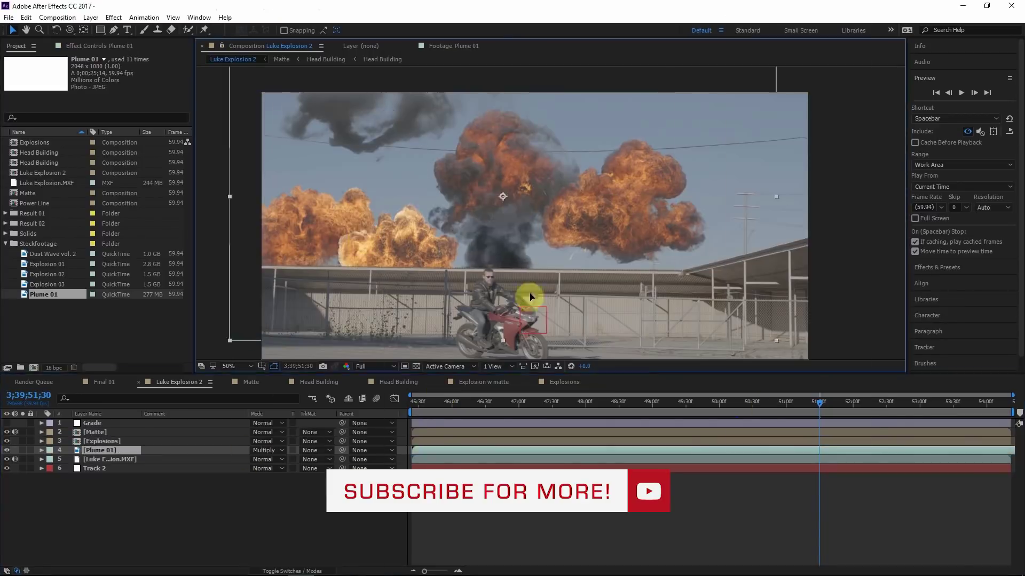
# - Go to the frame just before the Plume 01 layer starts in Luke Explosion 2
pyautogui.click(569, 405)
pyautogui.moveTo(569, 405); pyautogui.dragTo(577, 418)
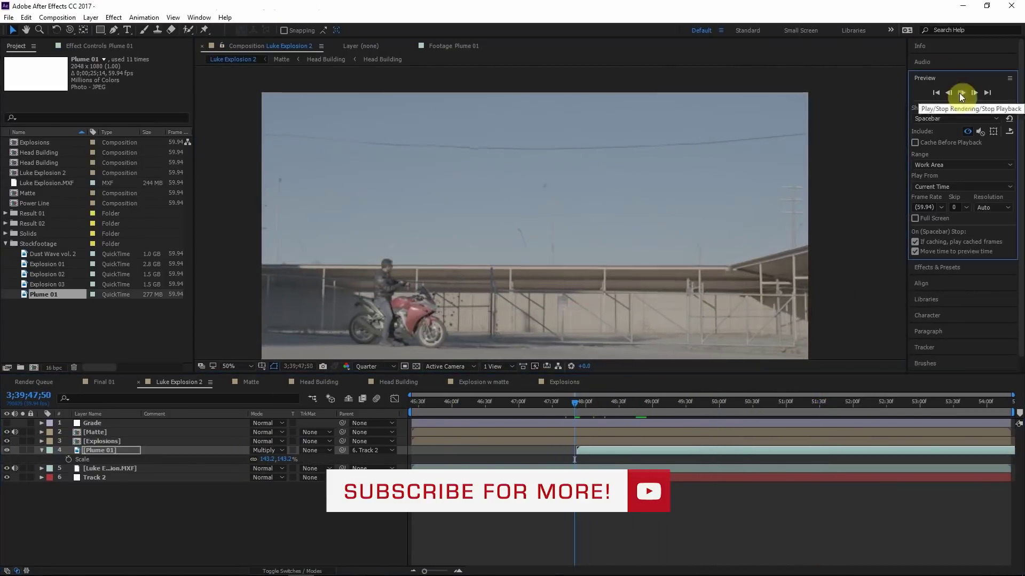